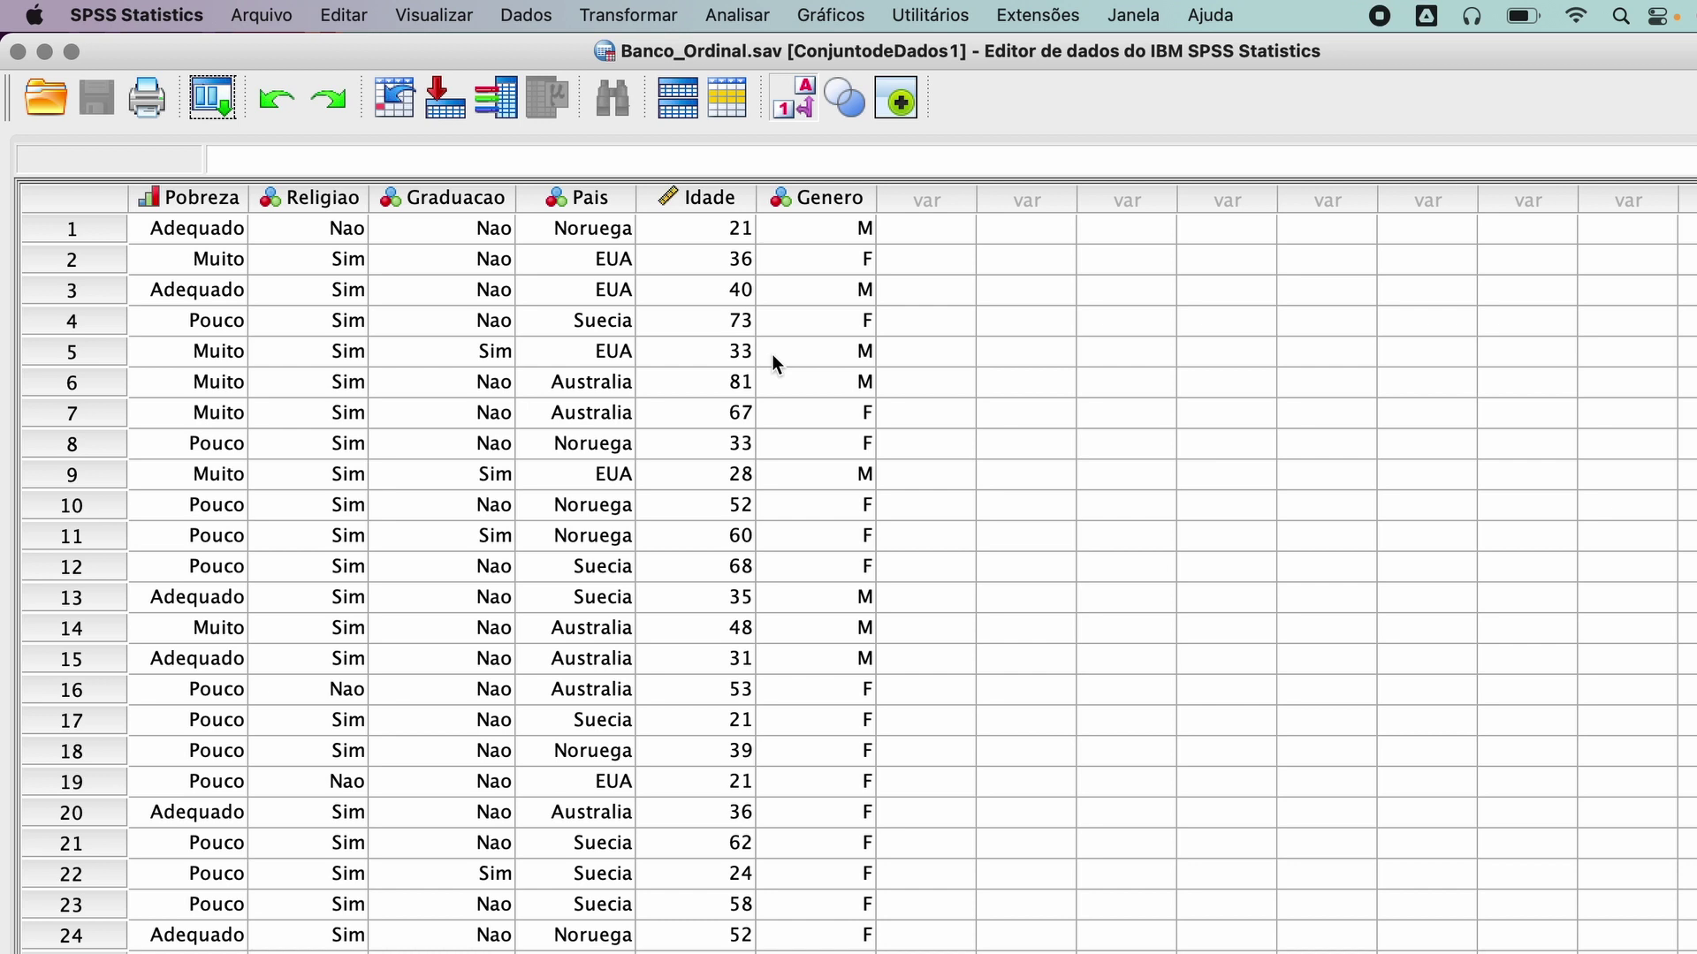
# Check the numeric codes behind the category labels in the data table and restore the label display
pyautogui.click(804, 105)
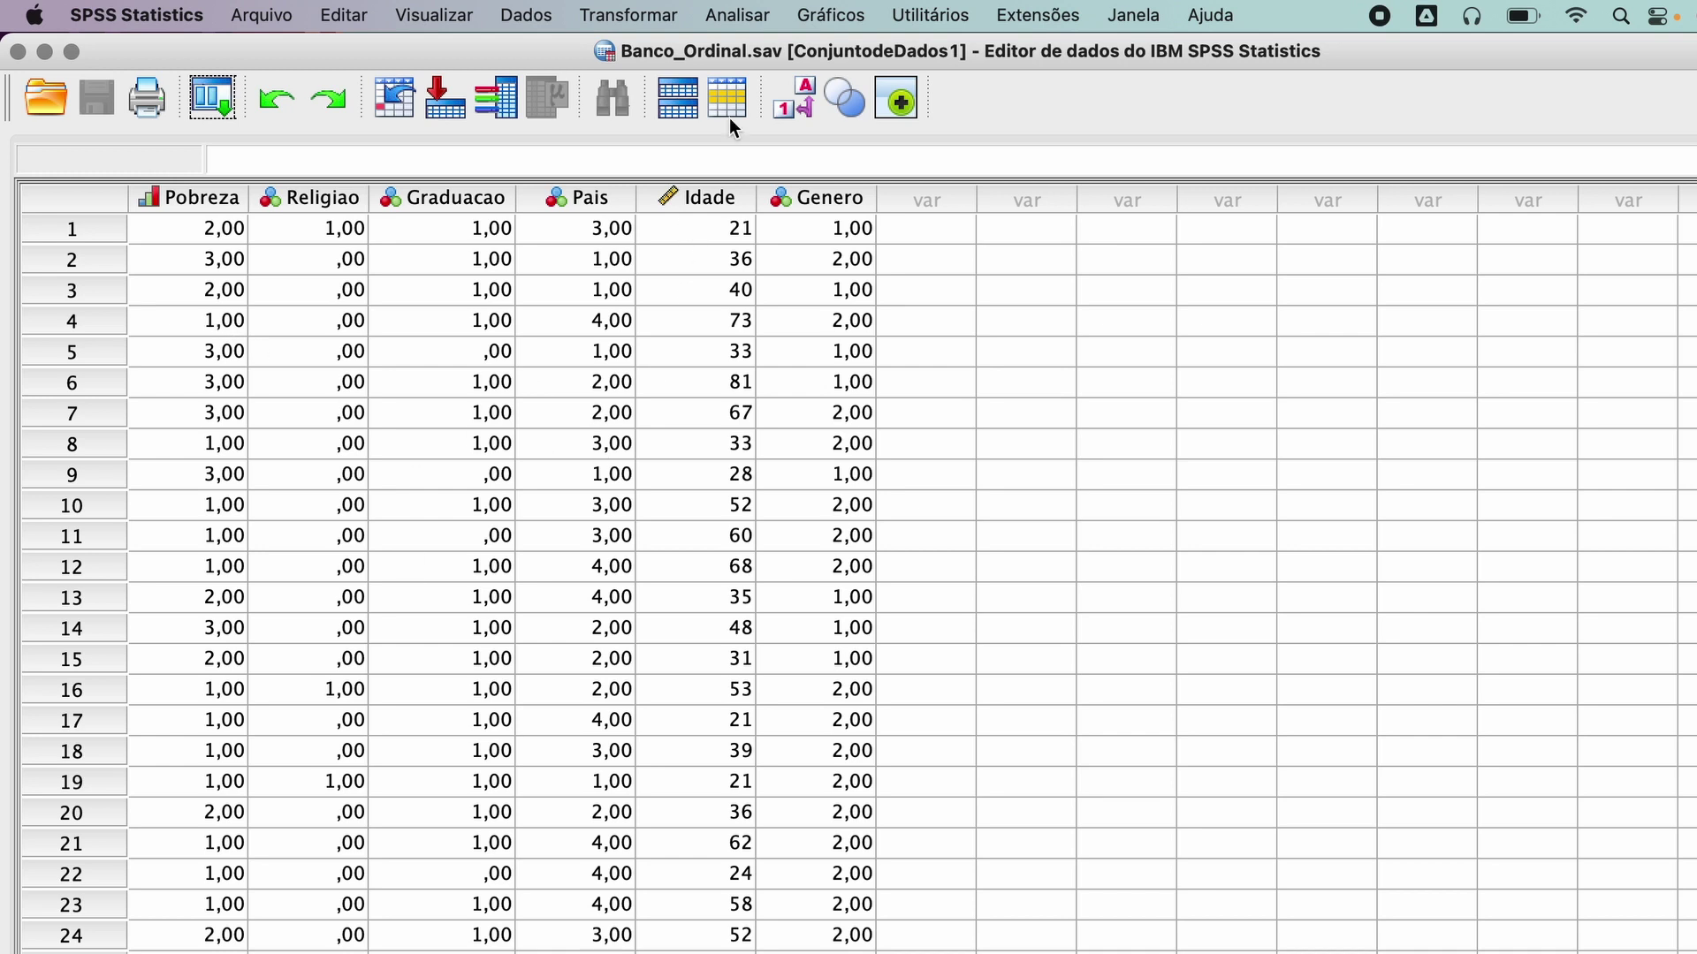
pyautogui.click(804, 106)
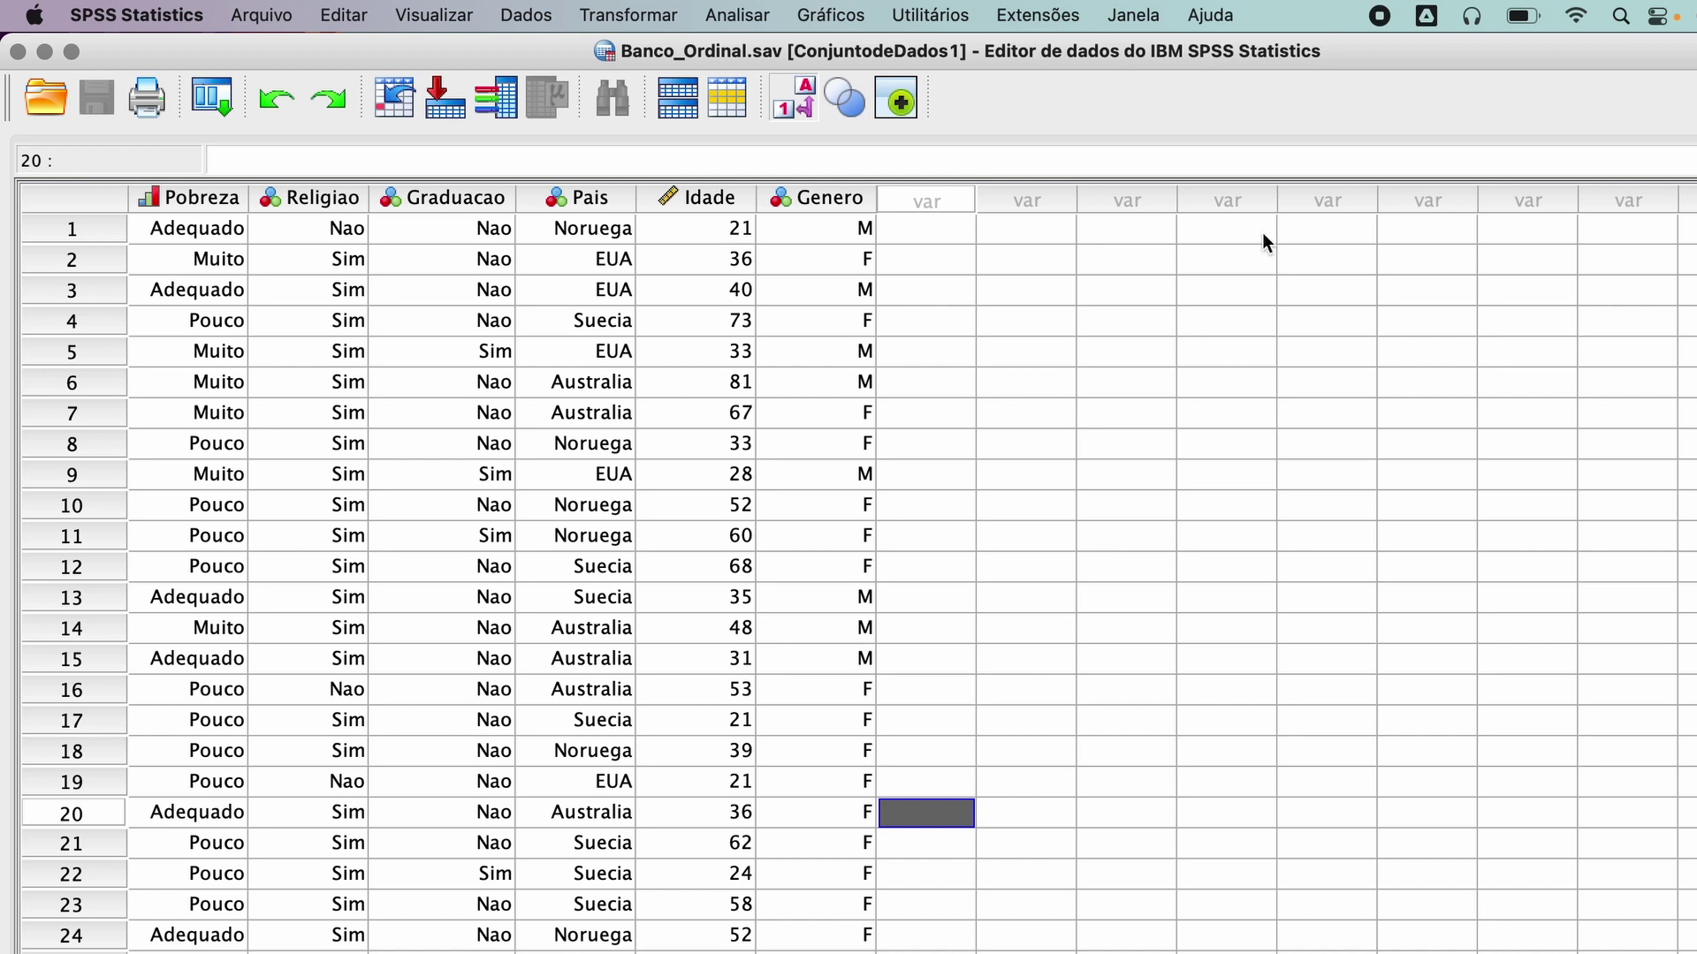
pyautogui.click(1026, 659)
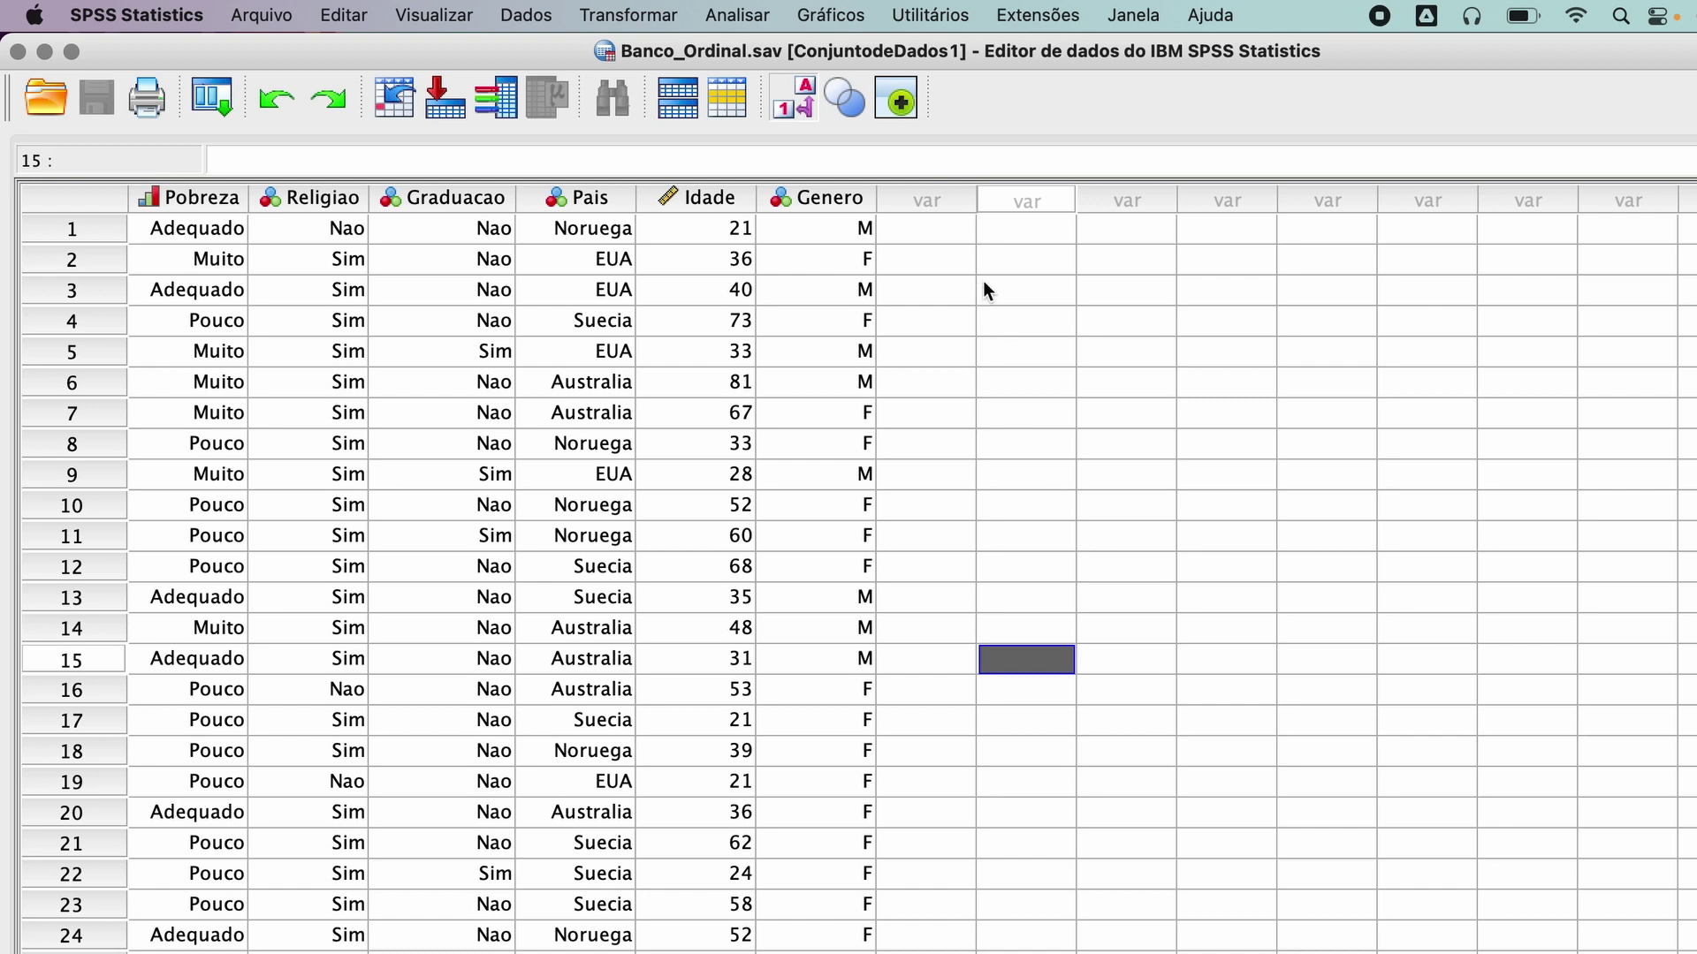
# Set up a linear regression with Pobreza as the dependent variable and Religiao, Idade and Genero as the independent variables
pyautogui.click(737, 16)
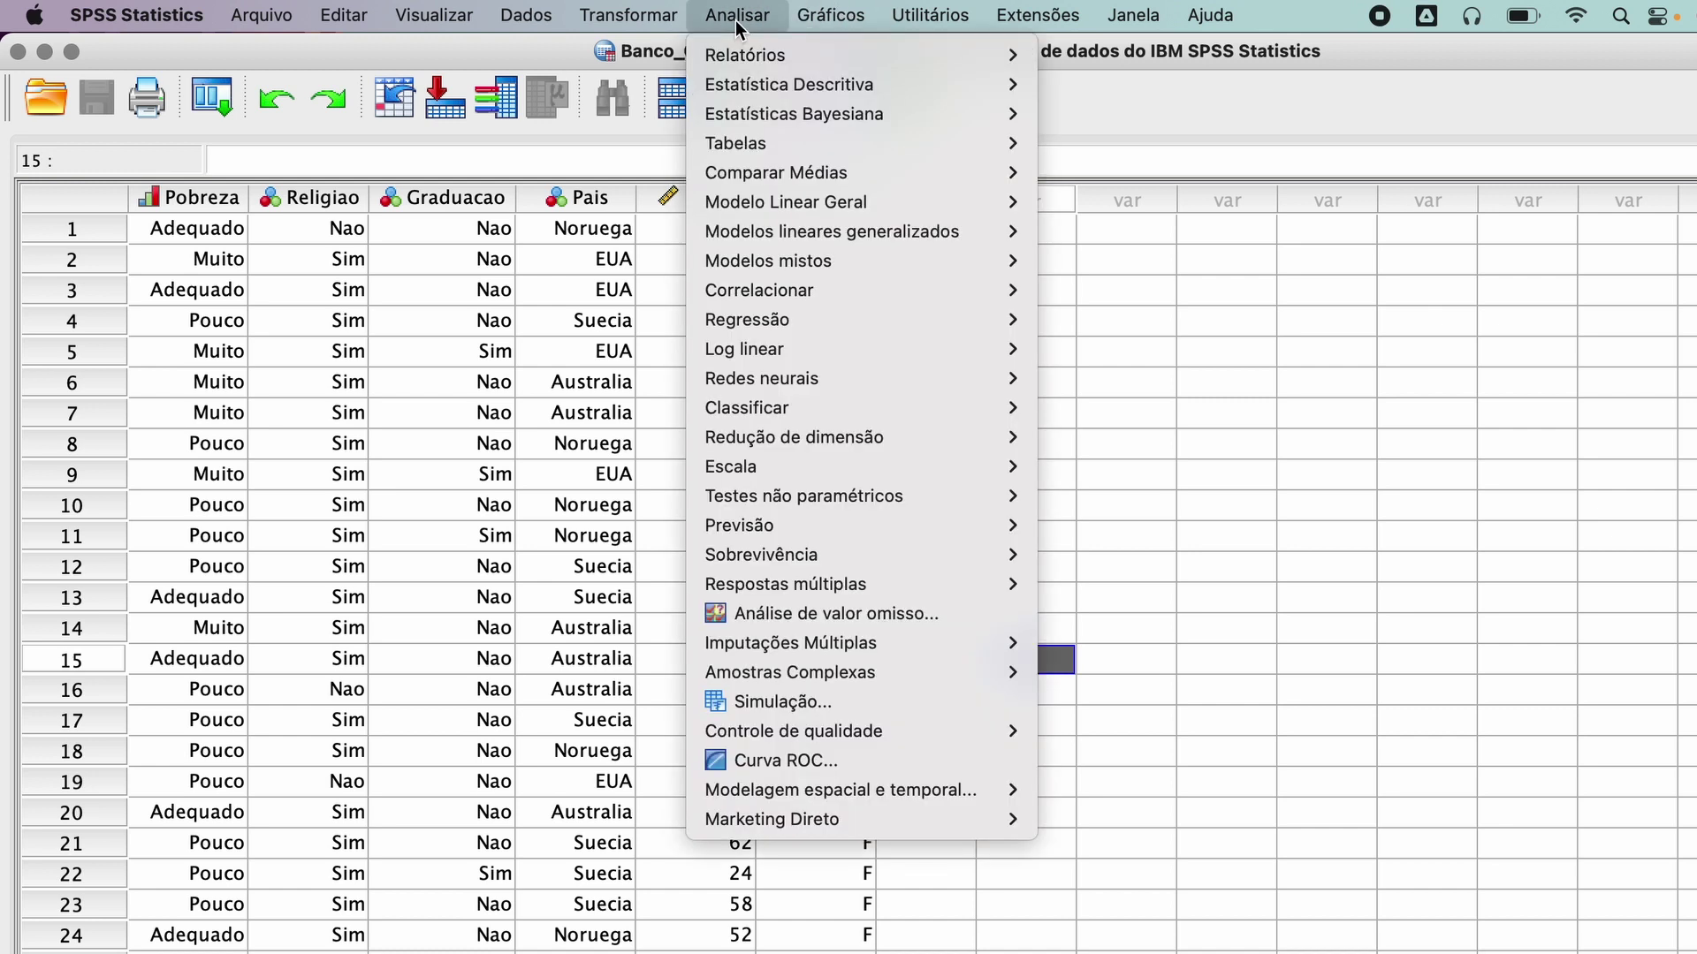
pyautogui.moveTo(804, 204)
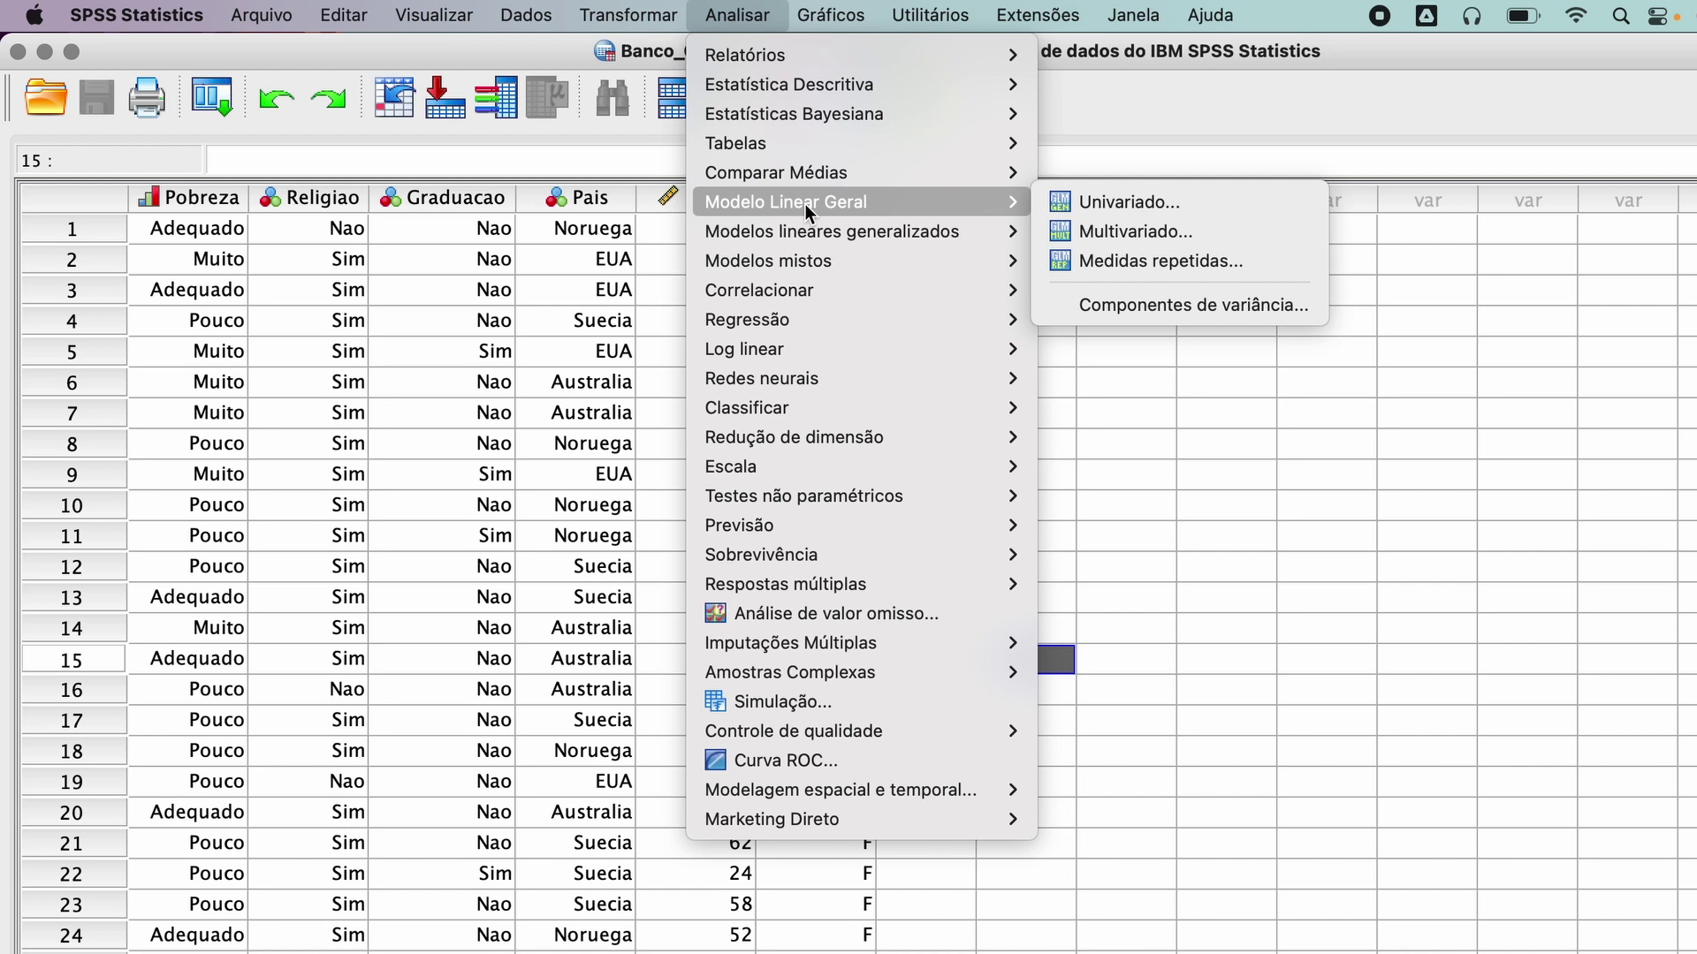
pyautogui.moveTo(820, 323)
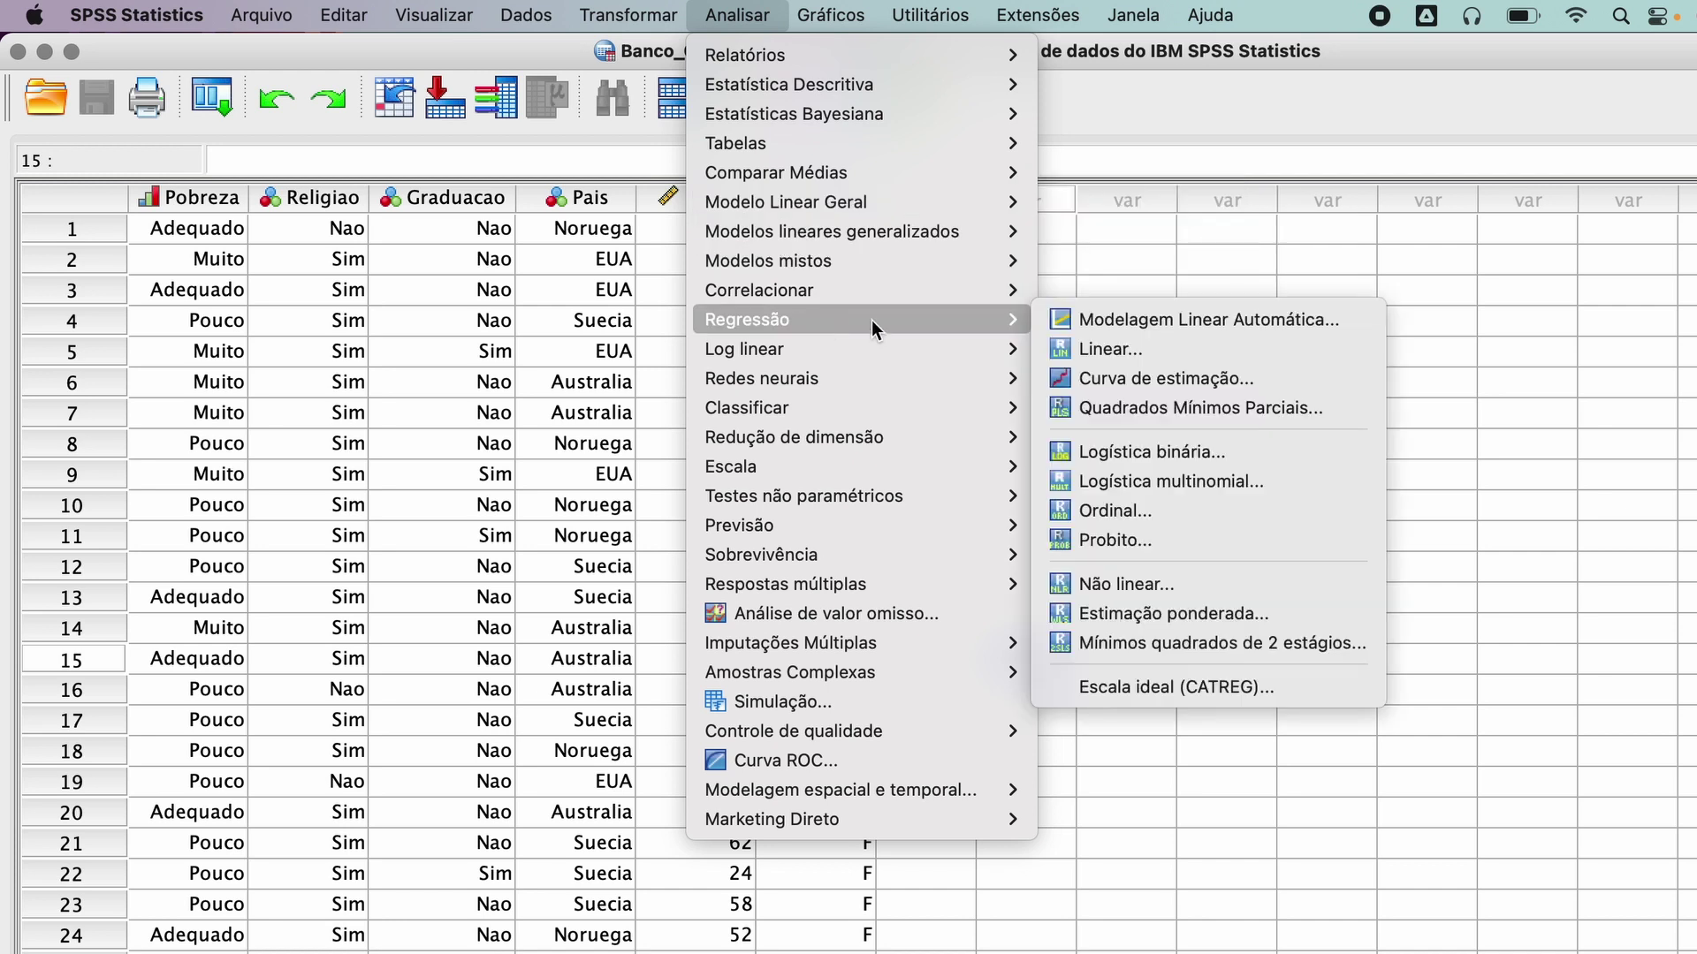
pyautogui.click(1177, 350)
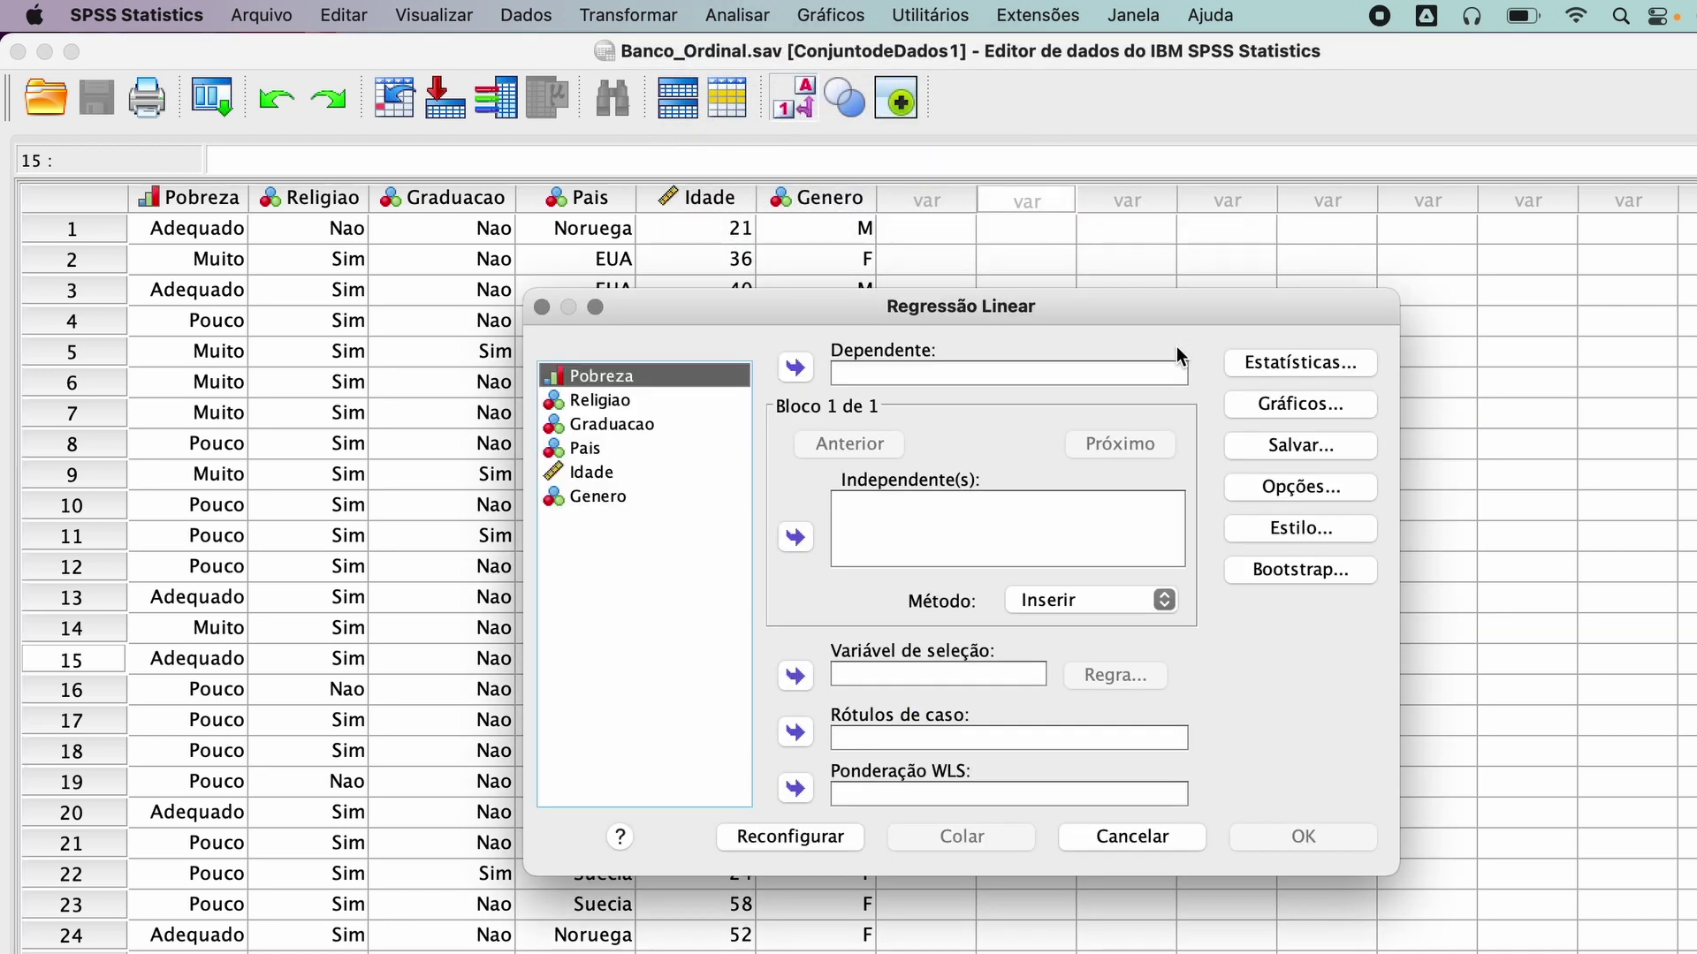
pyautogui.click(605, 403)
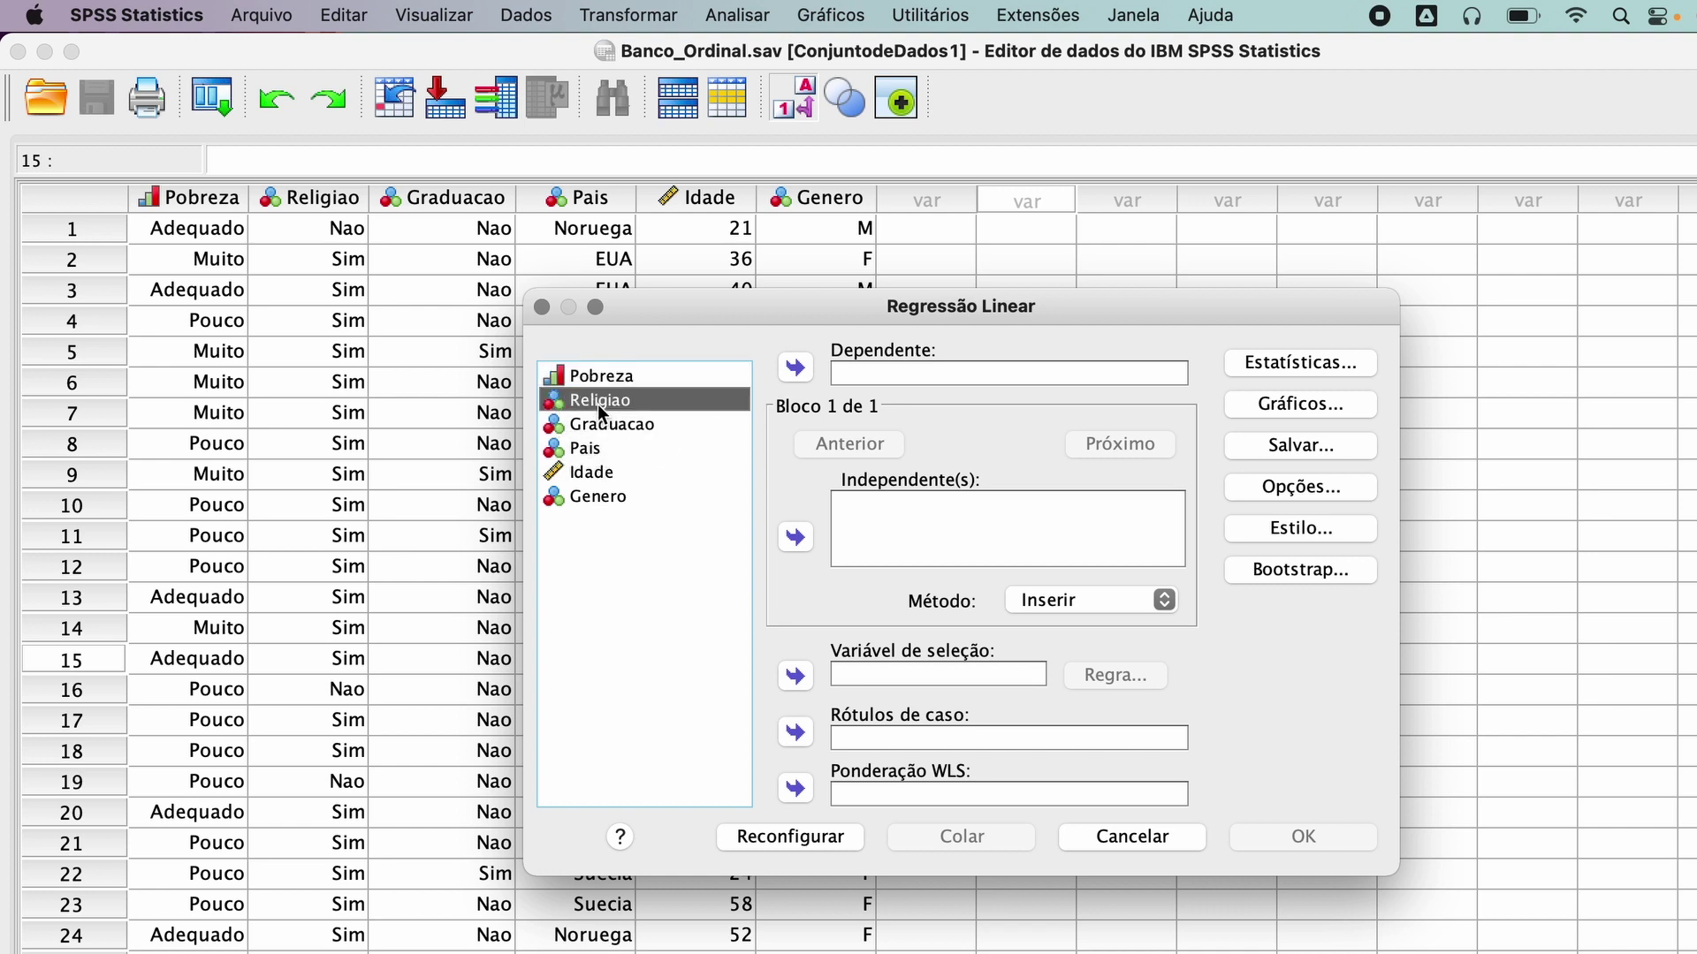
pyautogui.keyDown('super'); pyautogui.click(590, 497); pyautogui.keyUp('super')
pyautogui.keyDown('super'); pyautogui.click(592, 472); pyautogui.keyUp('super')
pyautogui.click(795, 537)
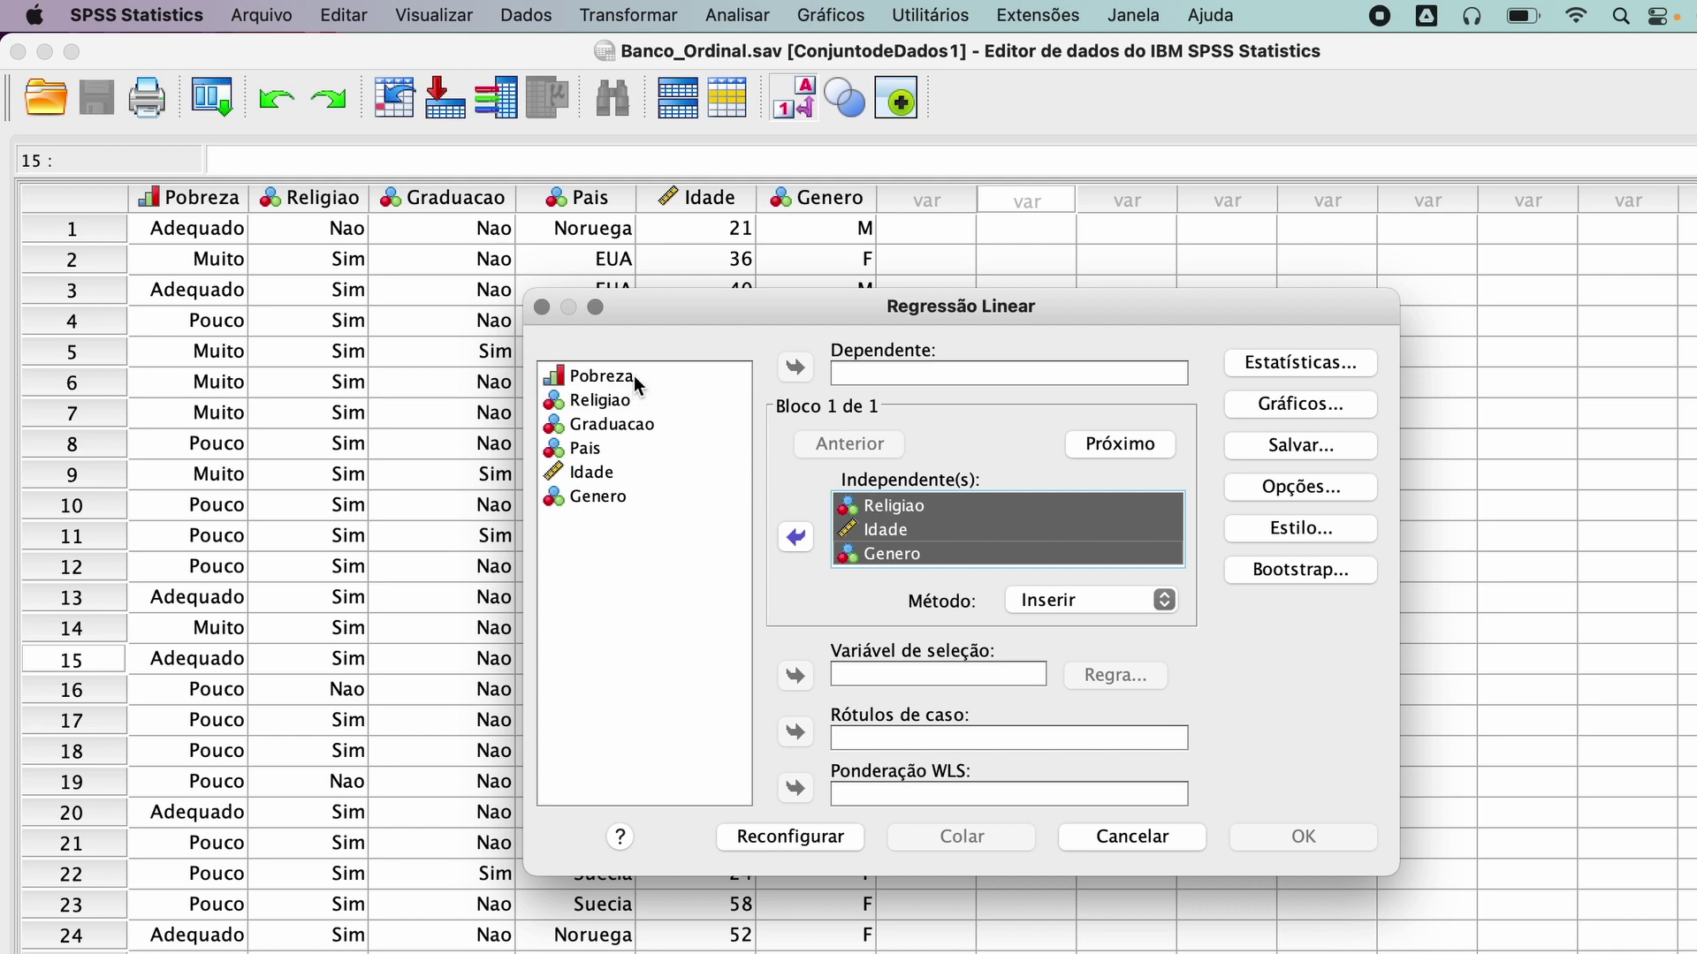
pyautogui.click(605, 383)
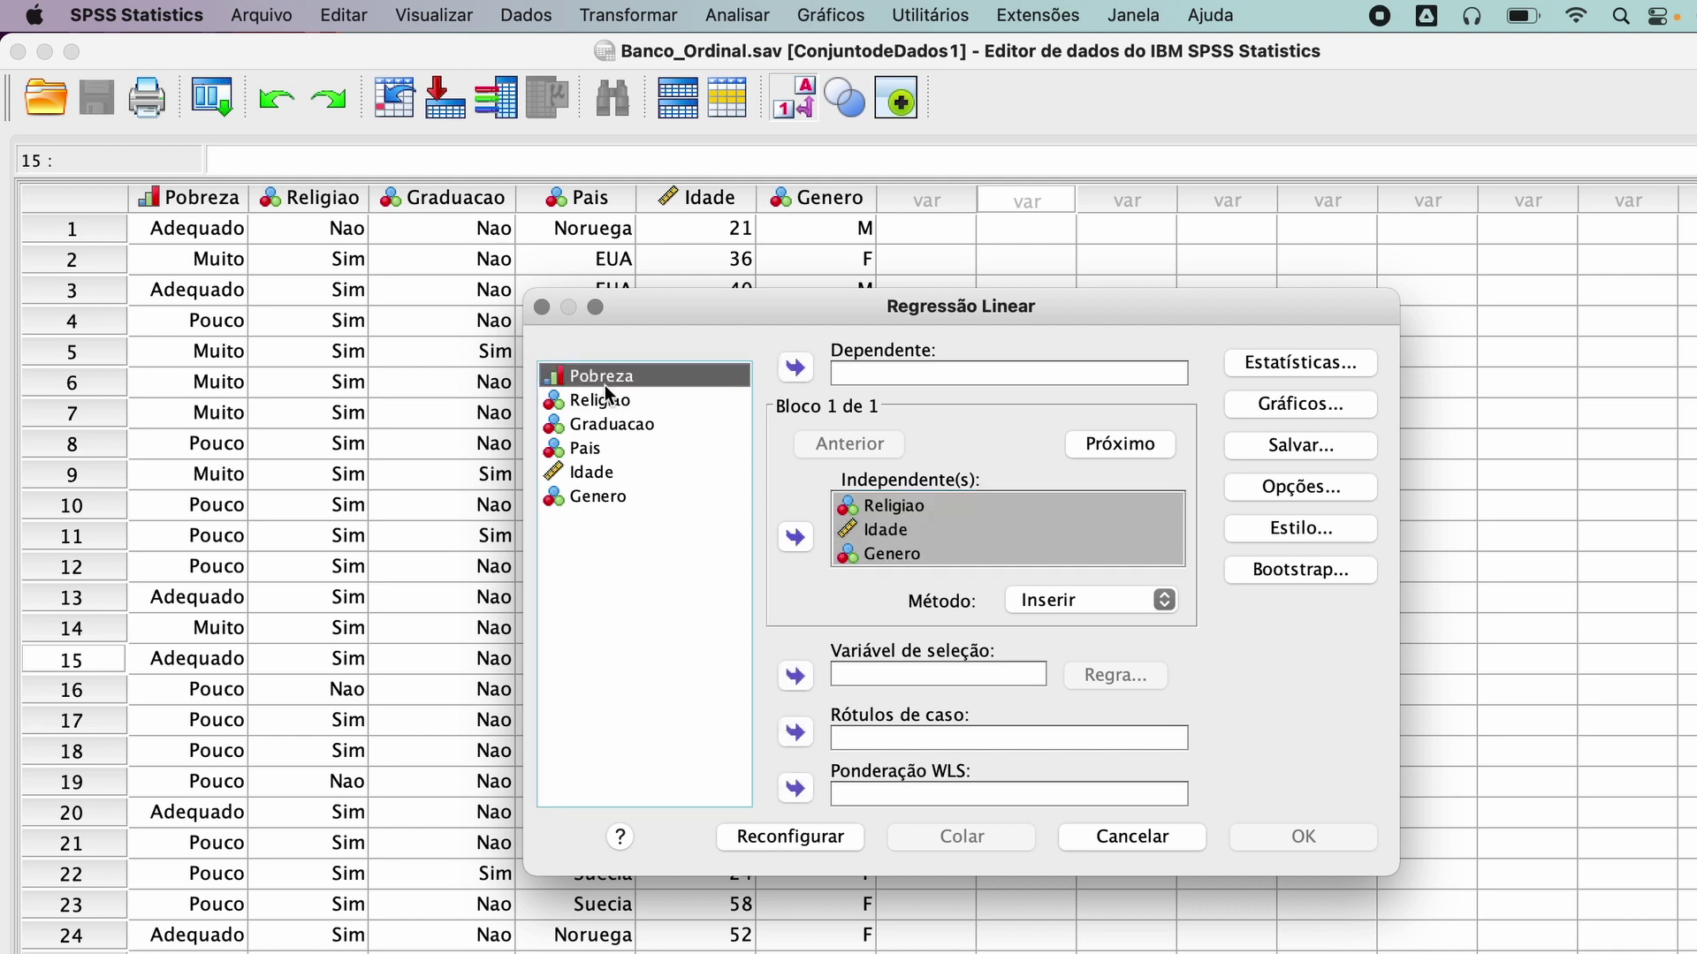
pyautogui.click(795, 367)
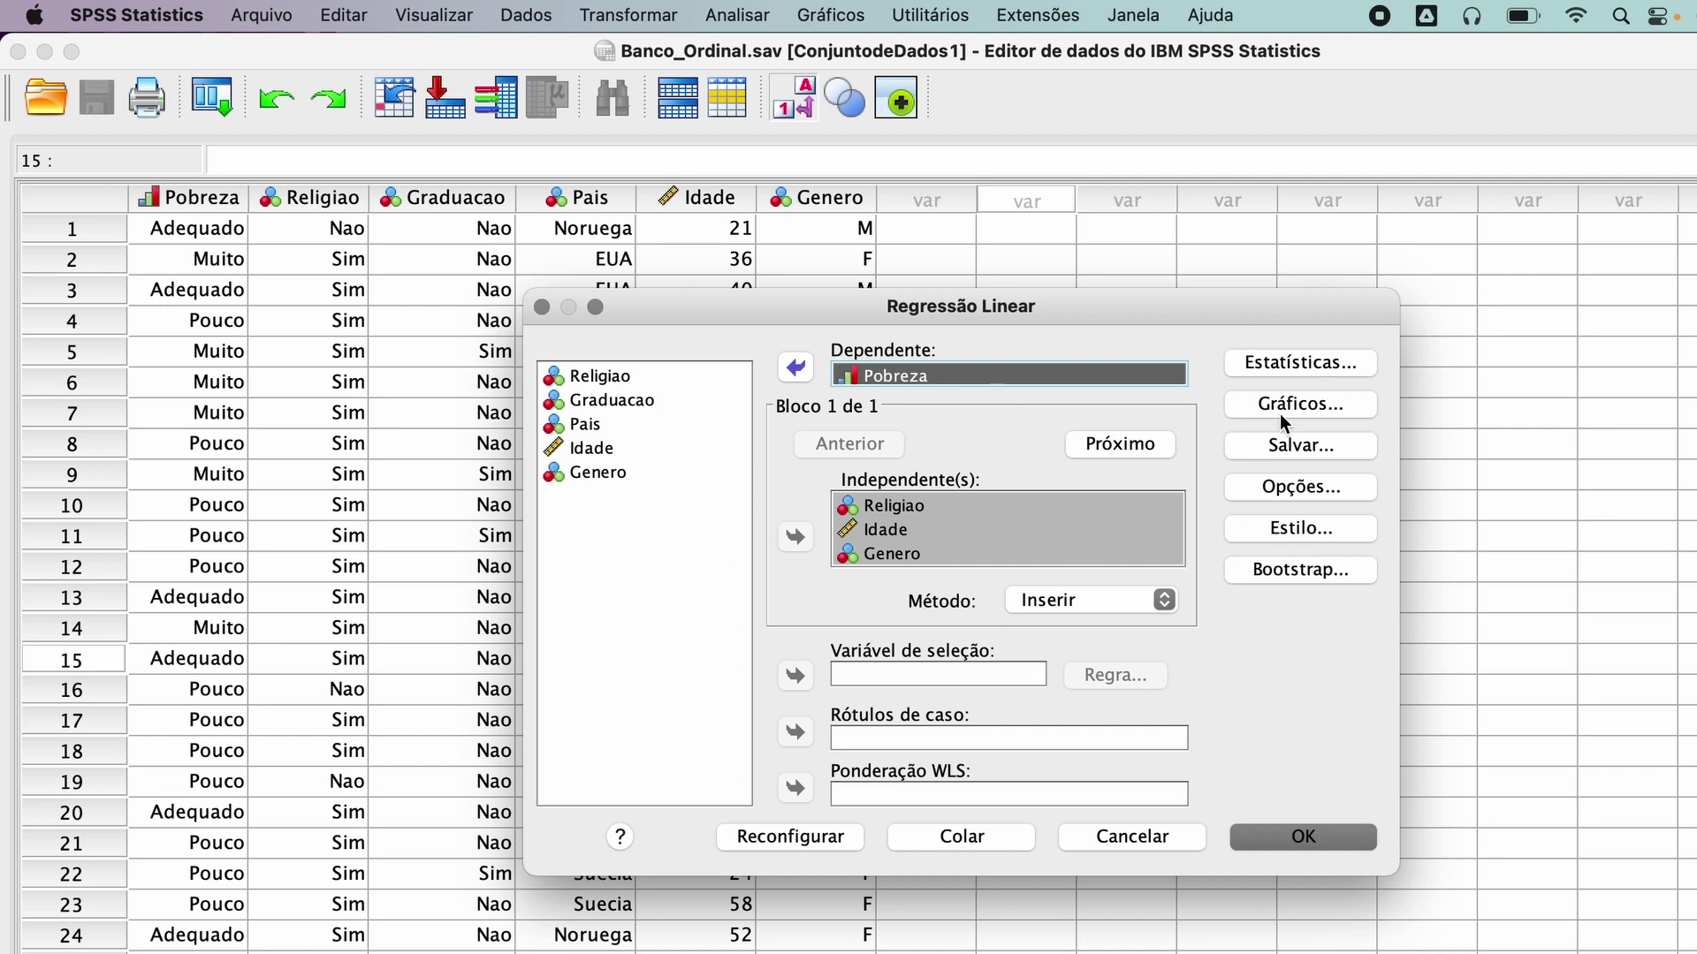
# Add collinearity diagnostics (Diagnósticos de colinearidade) to the linear regression's statistics and run the analysis
pyautogui.click(1294, 488)
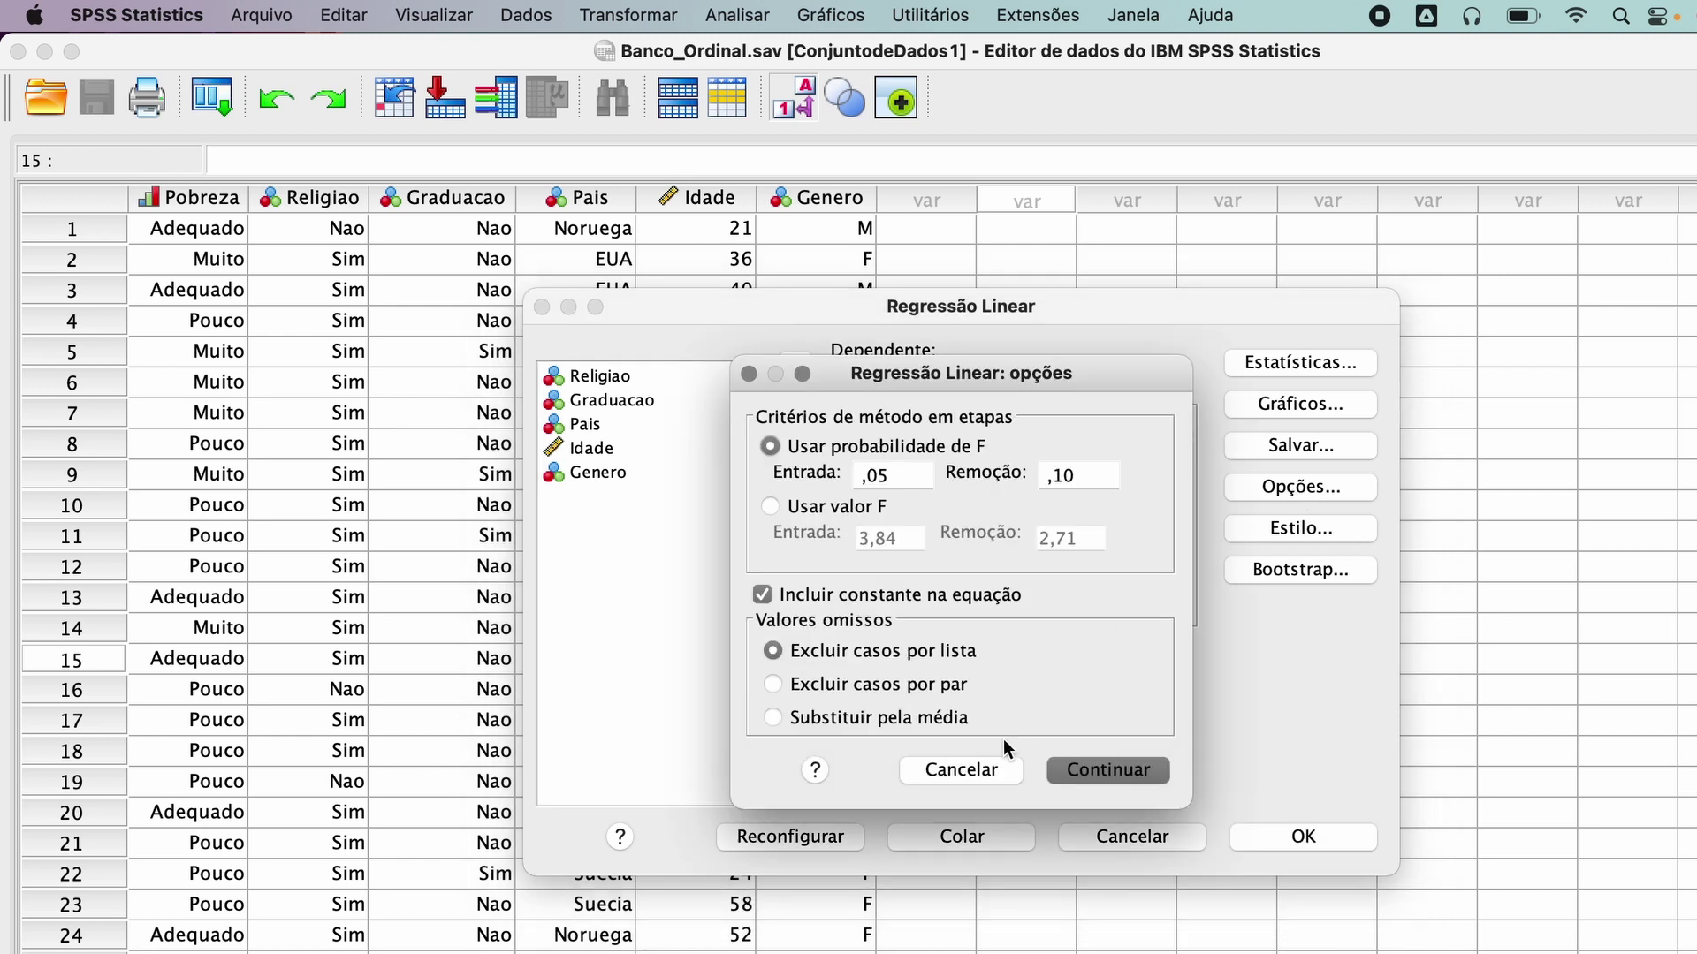
pyautogui.click(978, 776)
pyautogui.click(1246, 368)
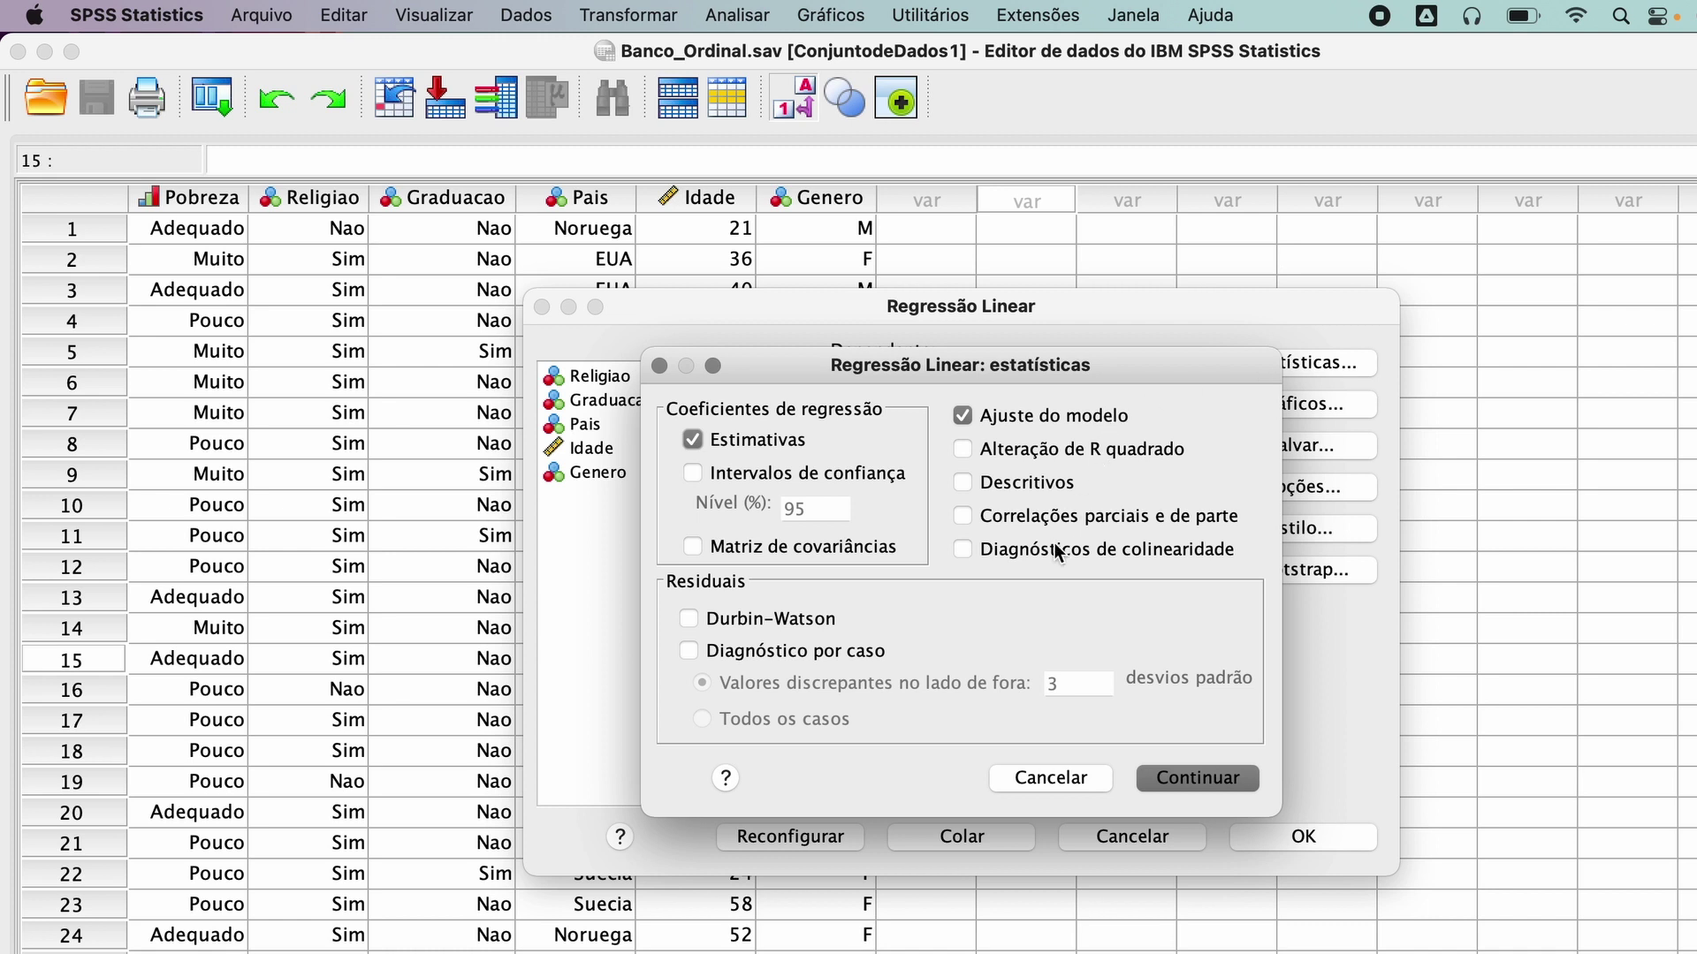
pyautogui.click(1014, 551)
pyautogui.click(1207, 782)
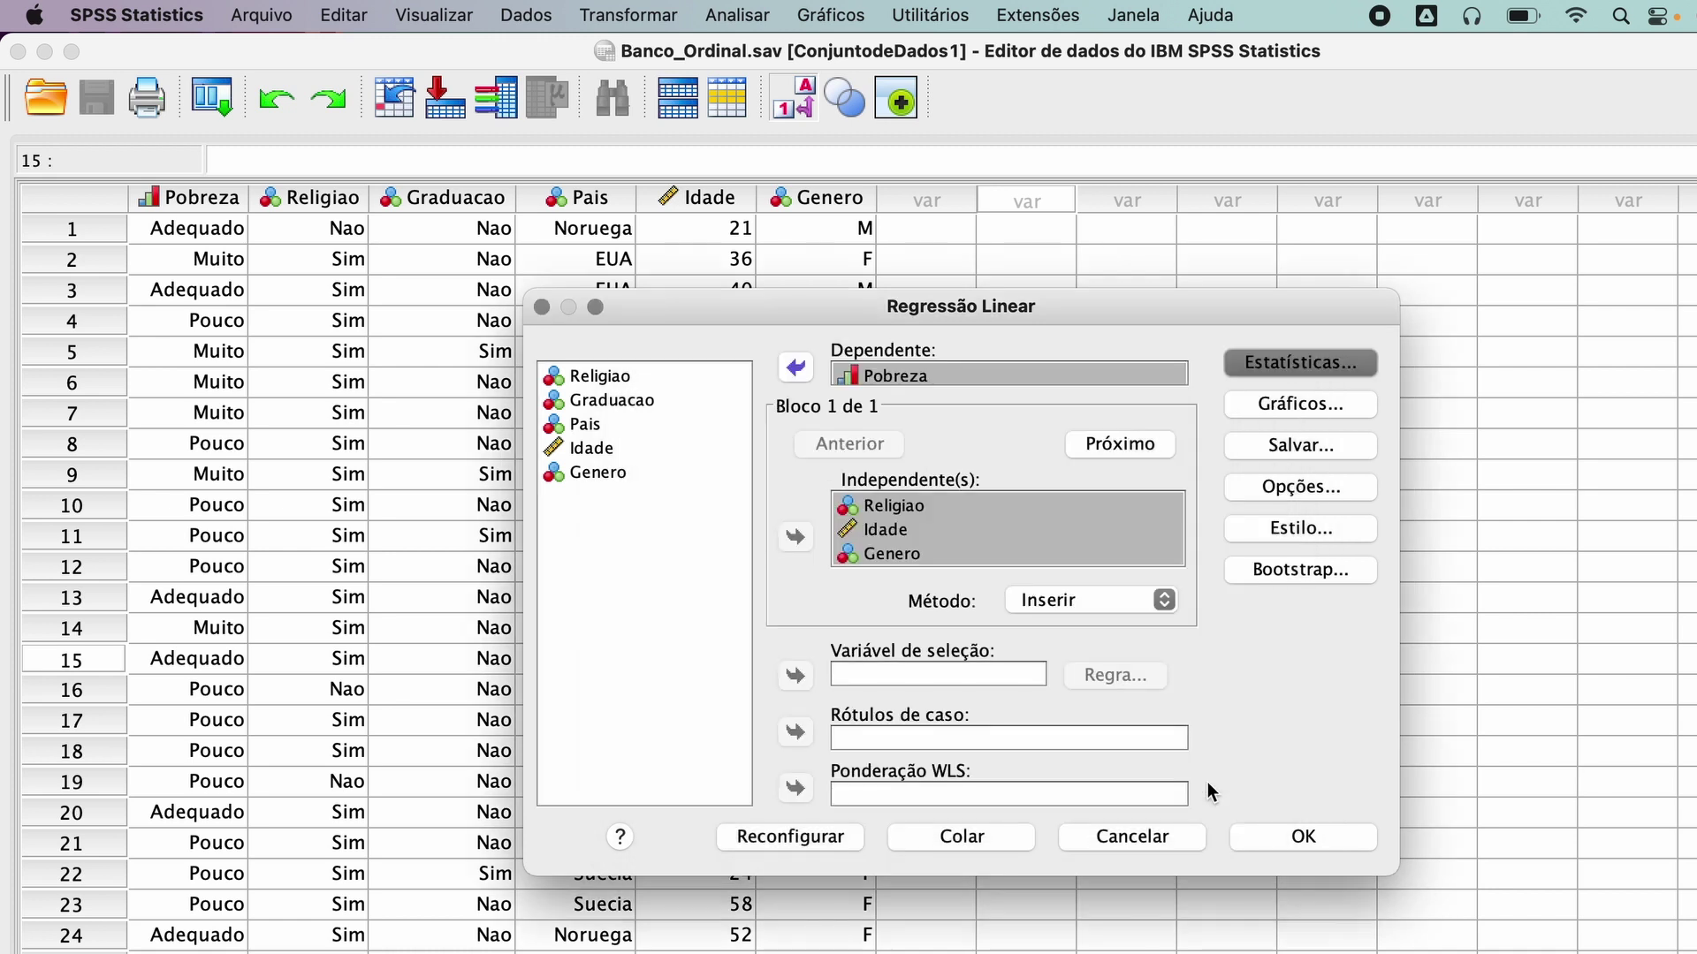
pyautogui.click(1333, 835)
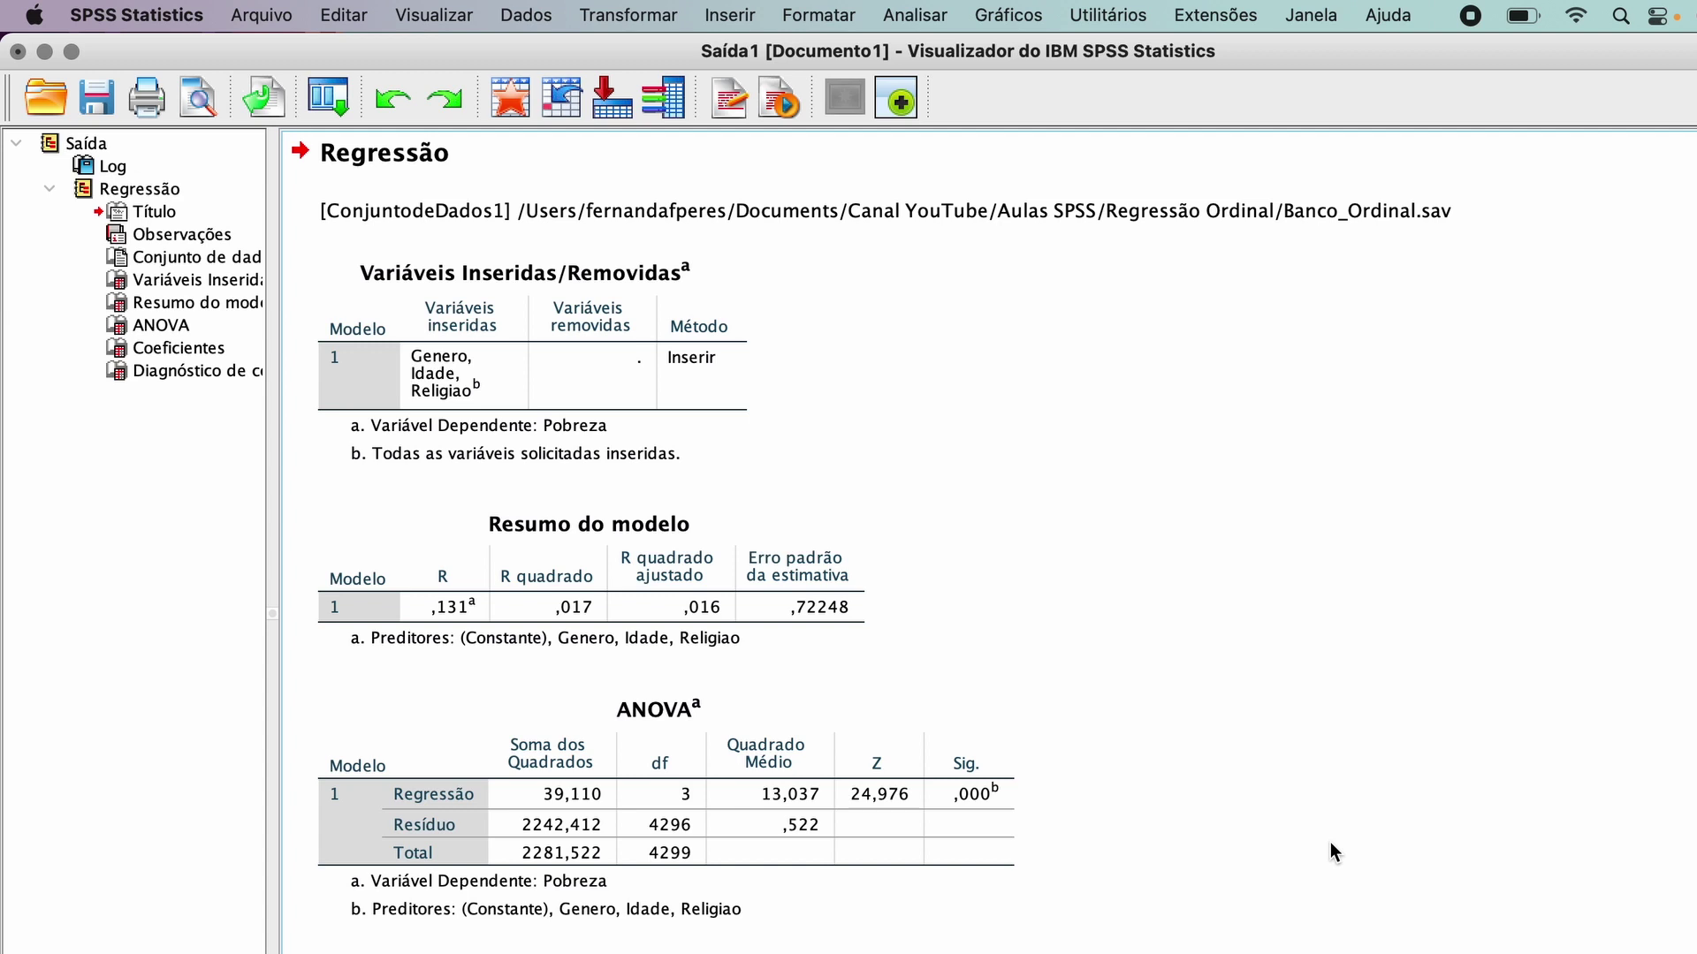
# Examine the regression output, focusing on the Tolerância and VIF collinearity statistics of each predictor in the Coeficientes table
pyautogui.scroll(-3, 1329, 841)
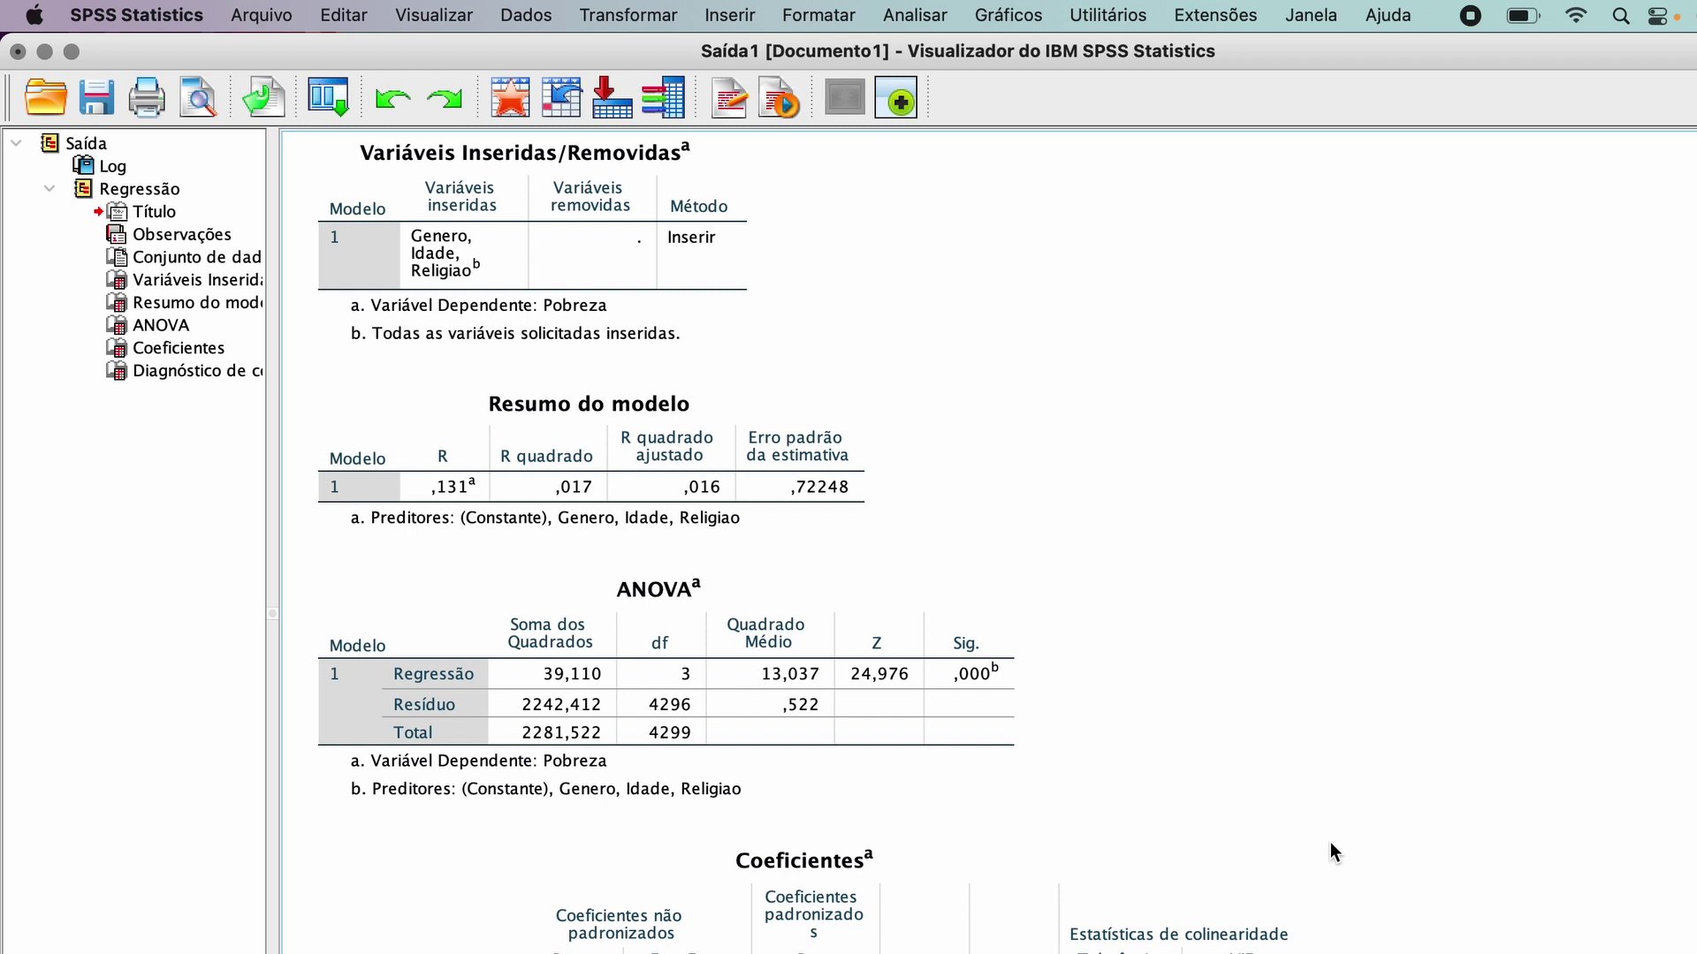
pyautogui.scroll(-4, 1332, 850)
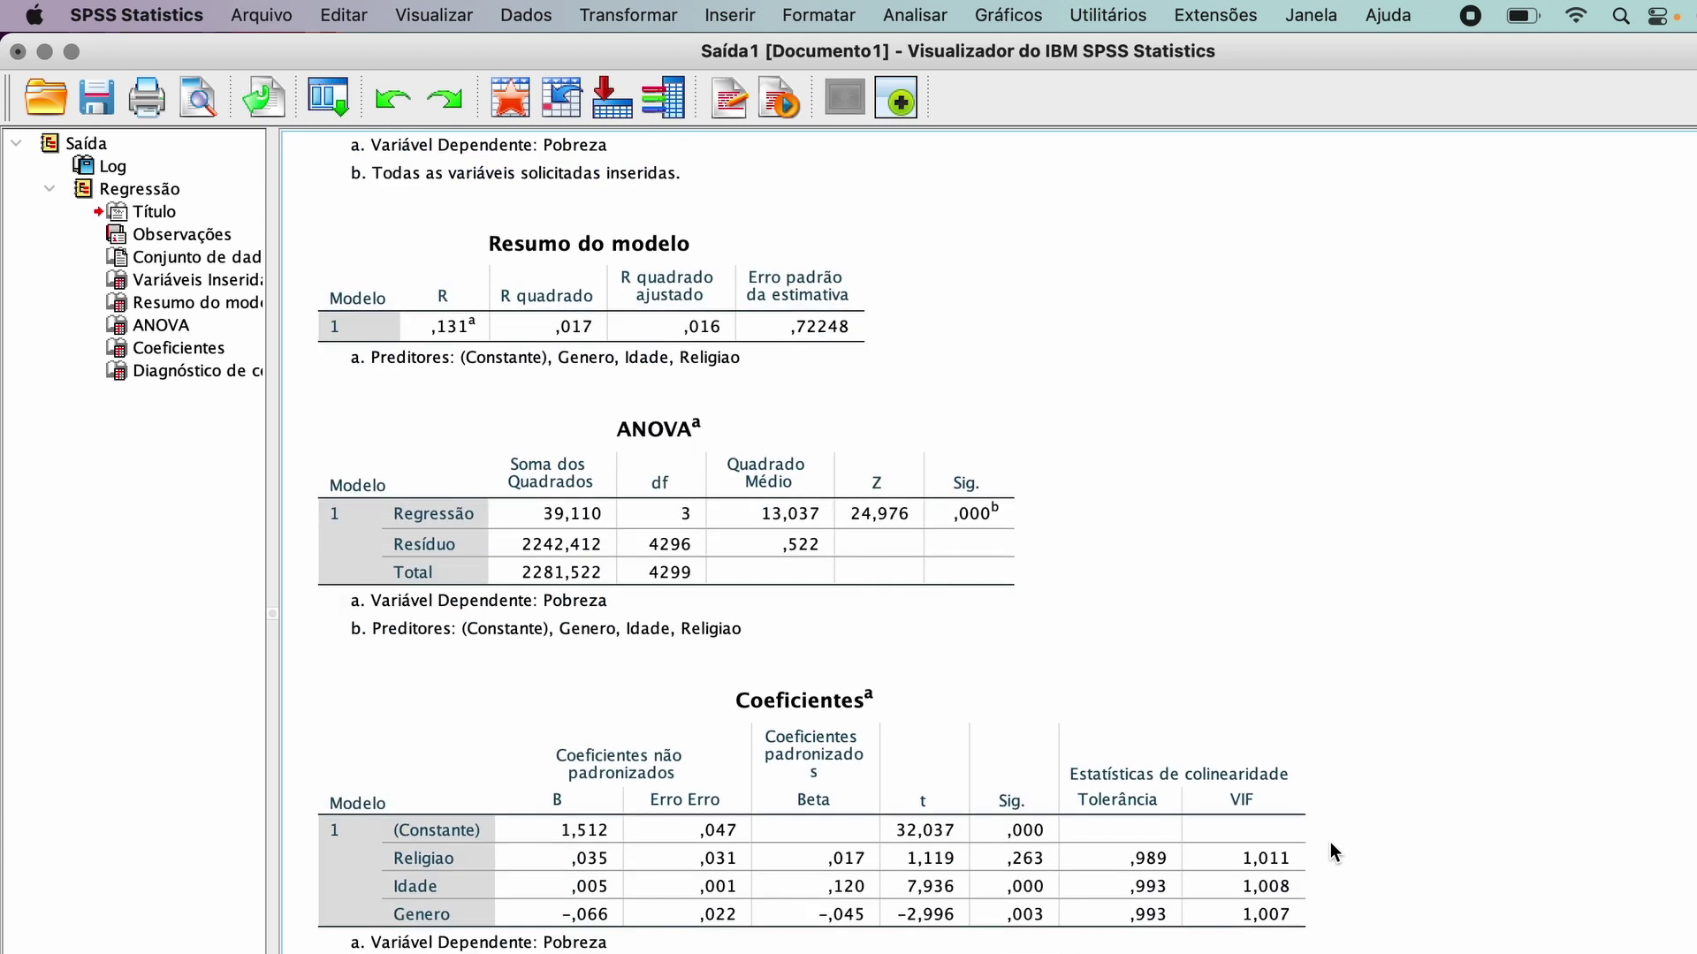
pyautogui.scroll(-4, 1331, 843)
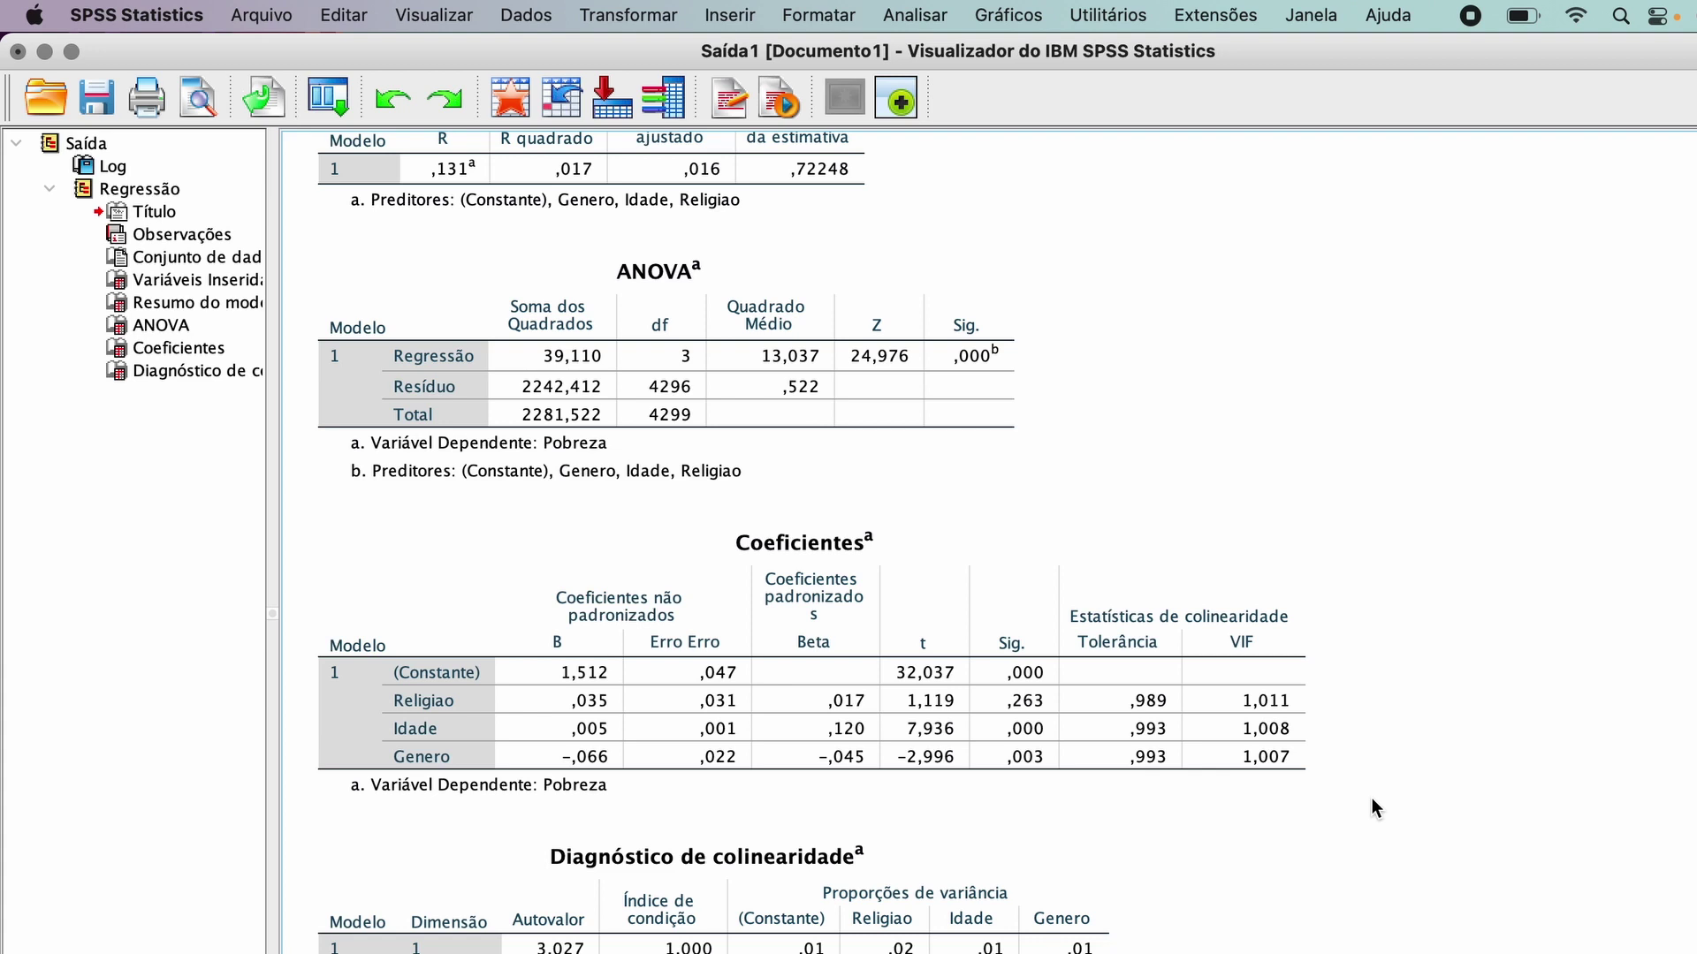
pyautogui.click(1290, 629)
pyautogui.click(1356, 767)
pyautogui.click(1116, 681)
pyautogui.click(1329, 675)
pyautogui.click(1229, 615)
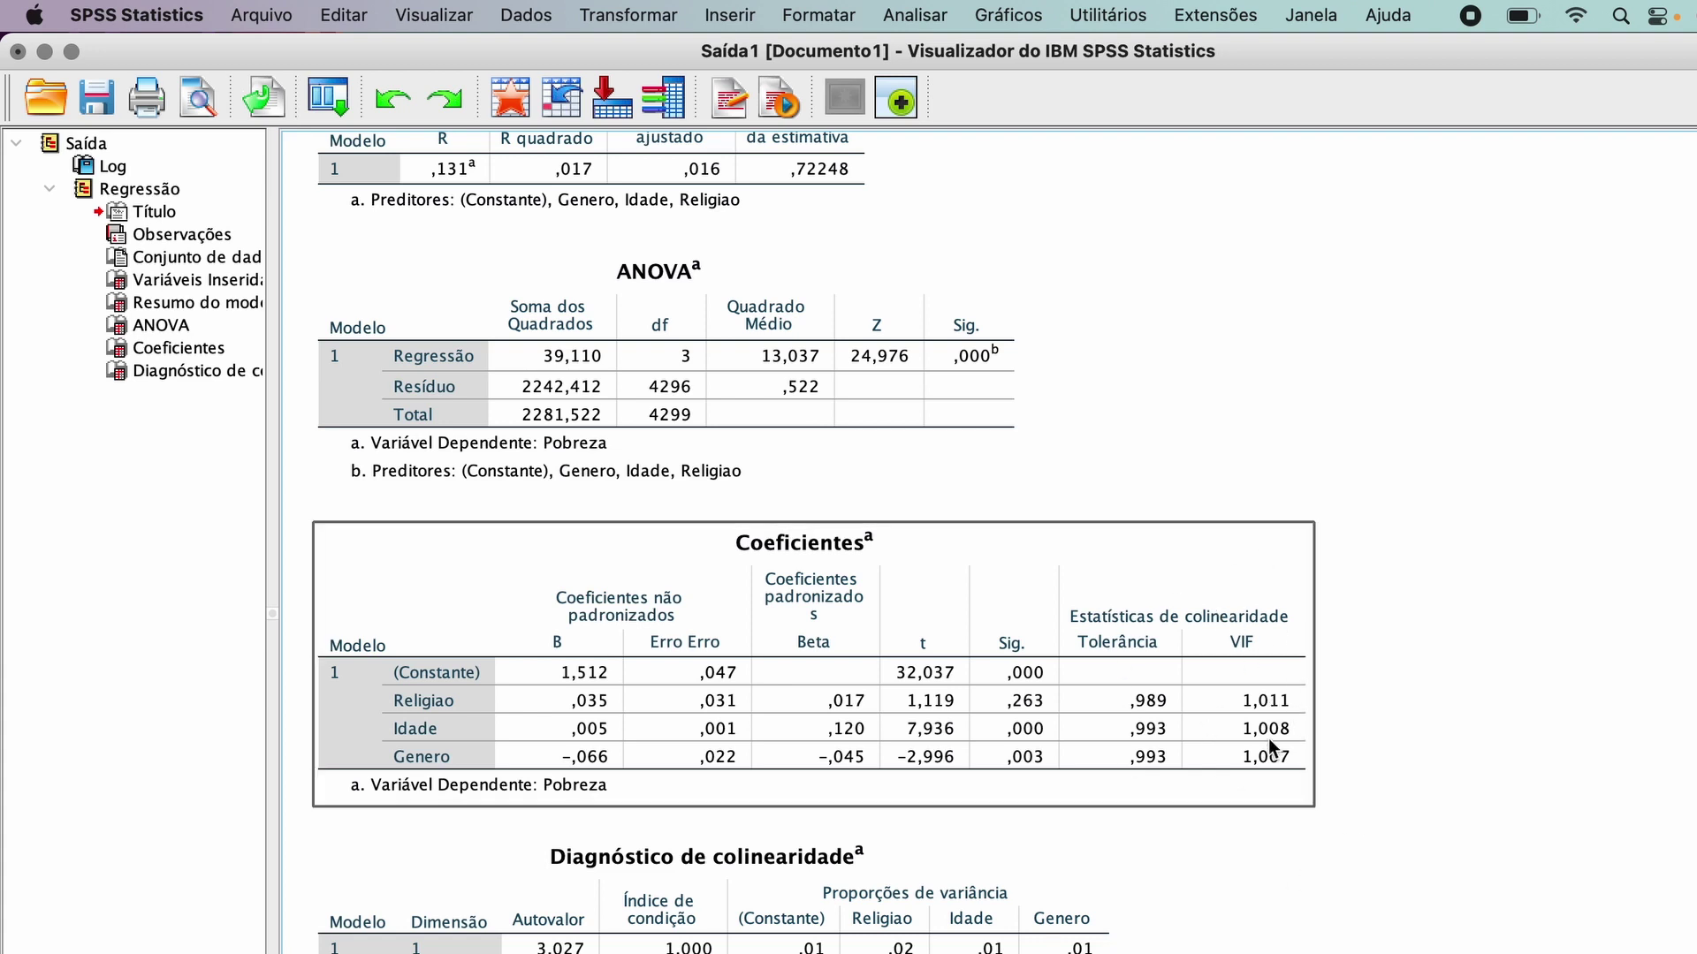
pyautogui.click(1339, 777)
pyautogui.click(1239, 784)
pyautogui.click(1474, 863)
pyautogui.click(1296, 805)
pyautogui.click(1355, 770)
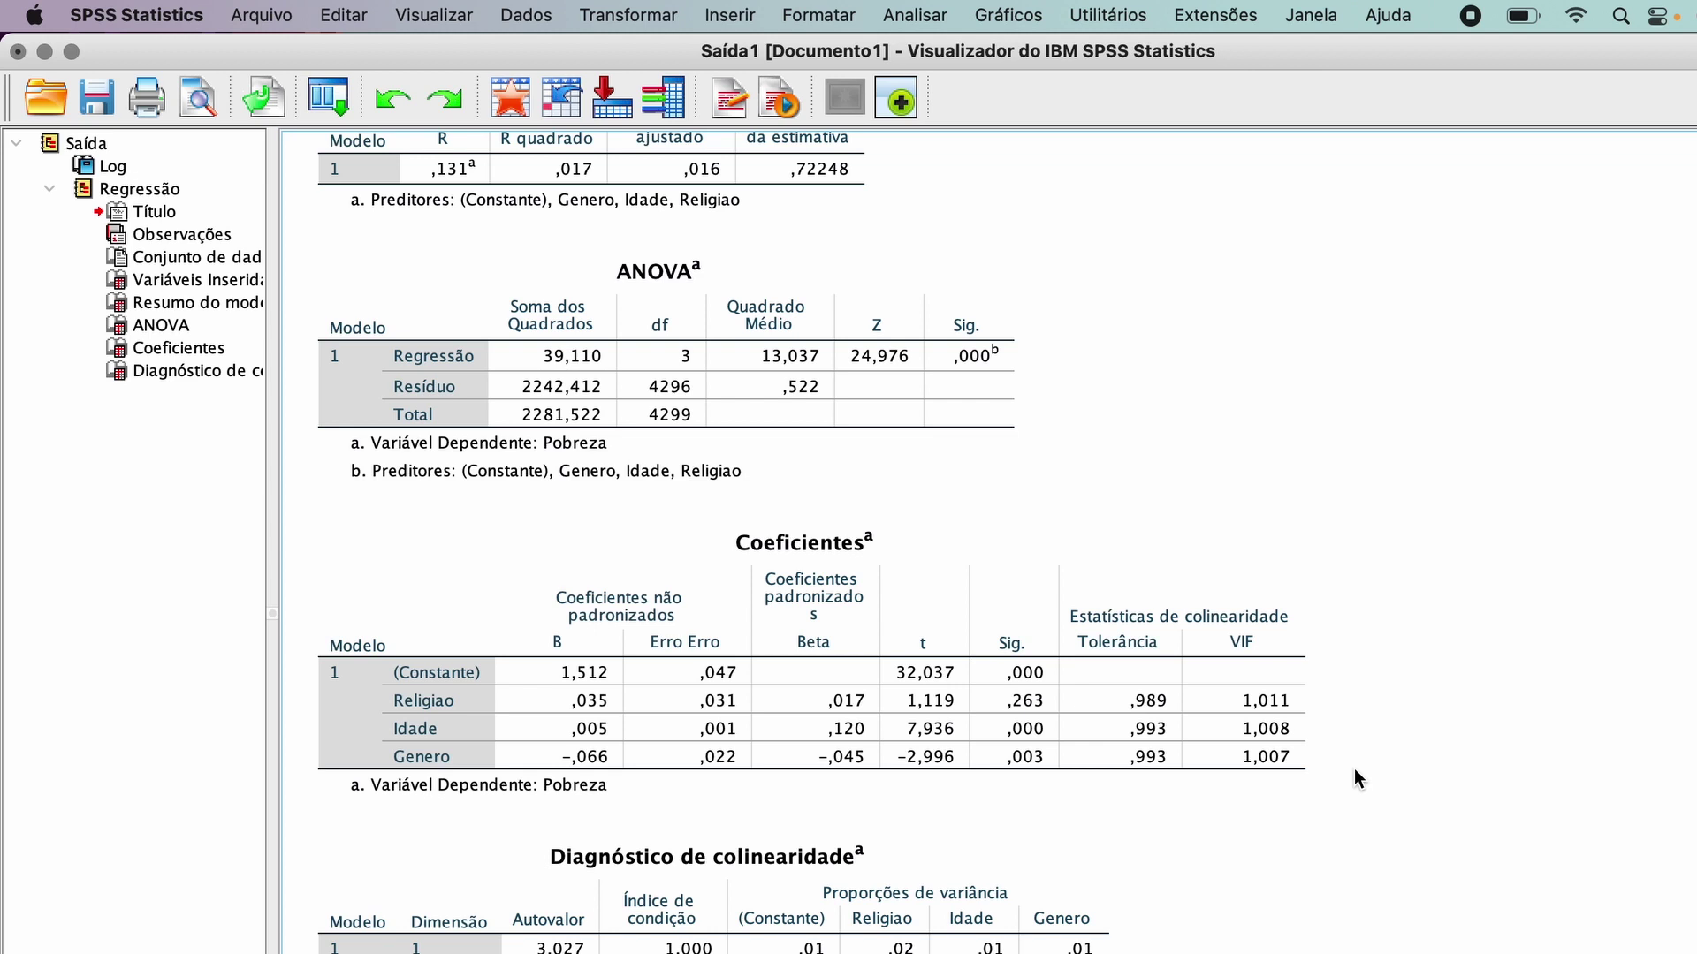
pyautogui.click(439, 676)
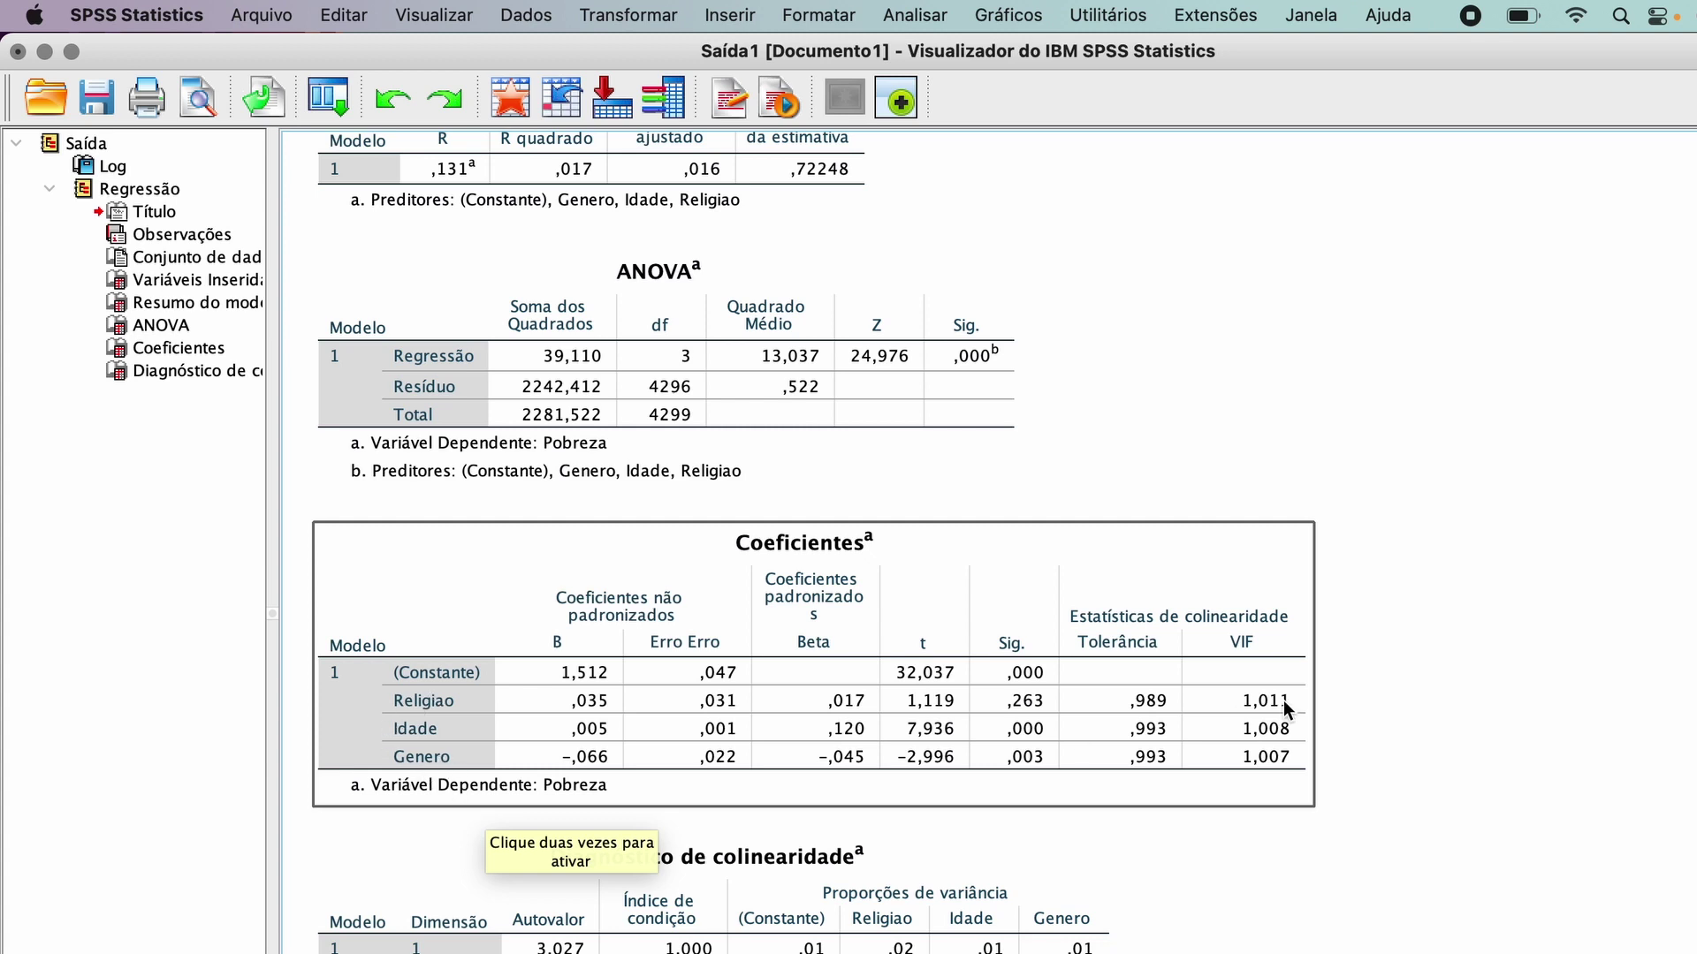
pyautogui.click(1359, 828)
pyautogui.scroll(-1, 1359, 829)
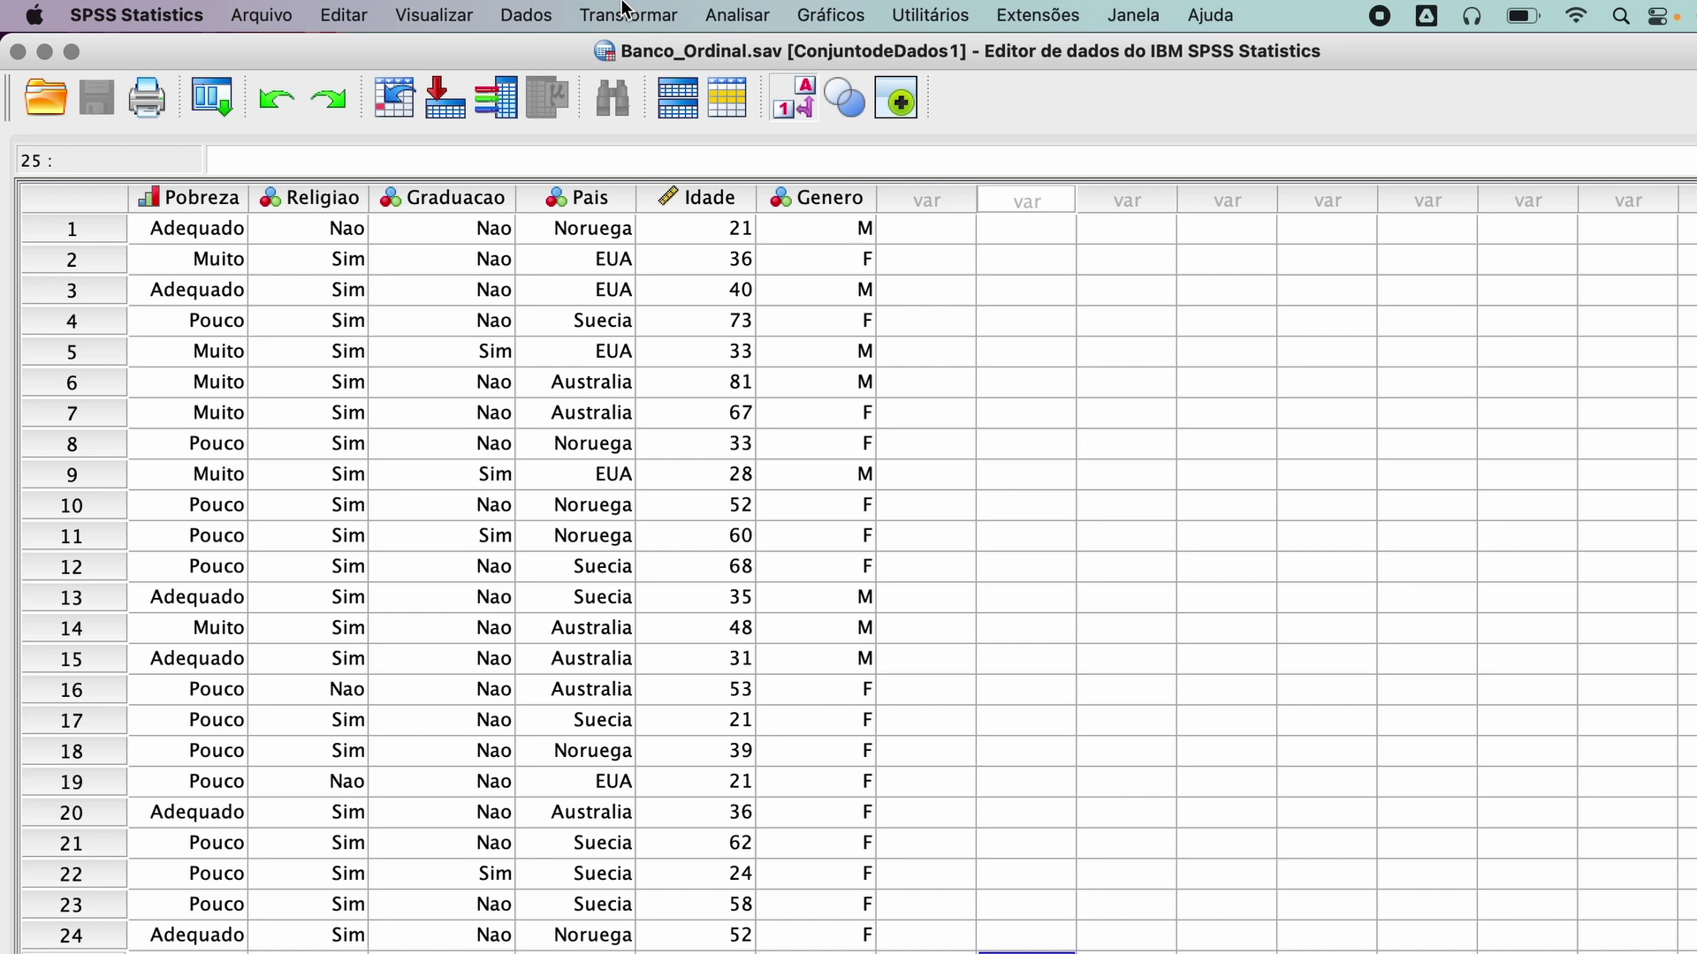
# Start an ordinal regression (Regressão ordinal) on the dataset with Pobreza as the dependent variable
pyautogui.click(760, 20)
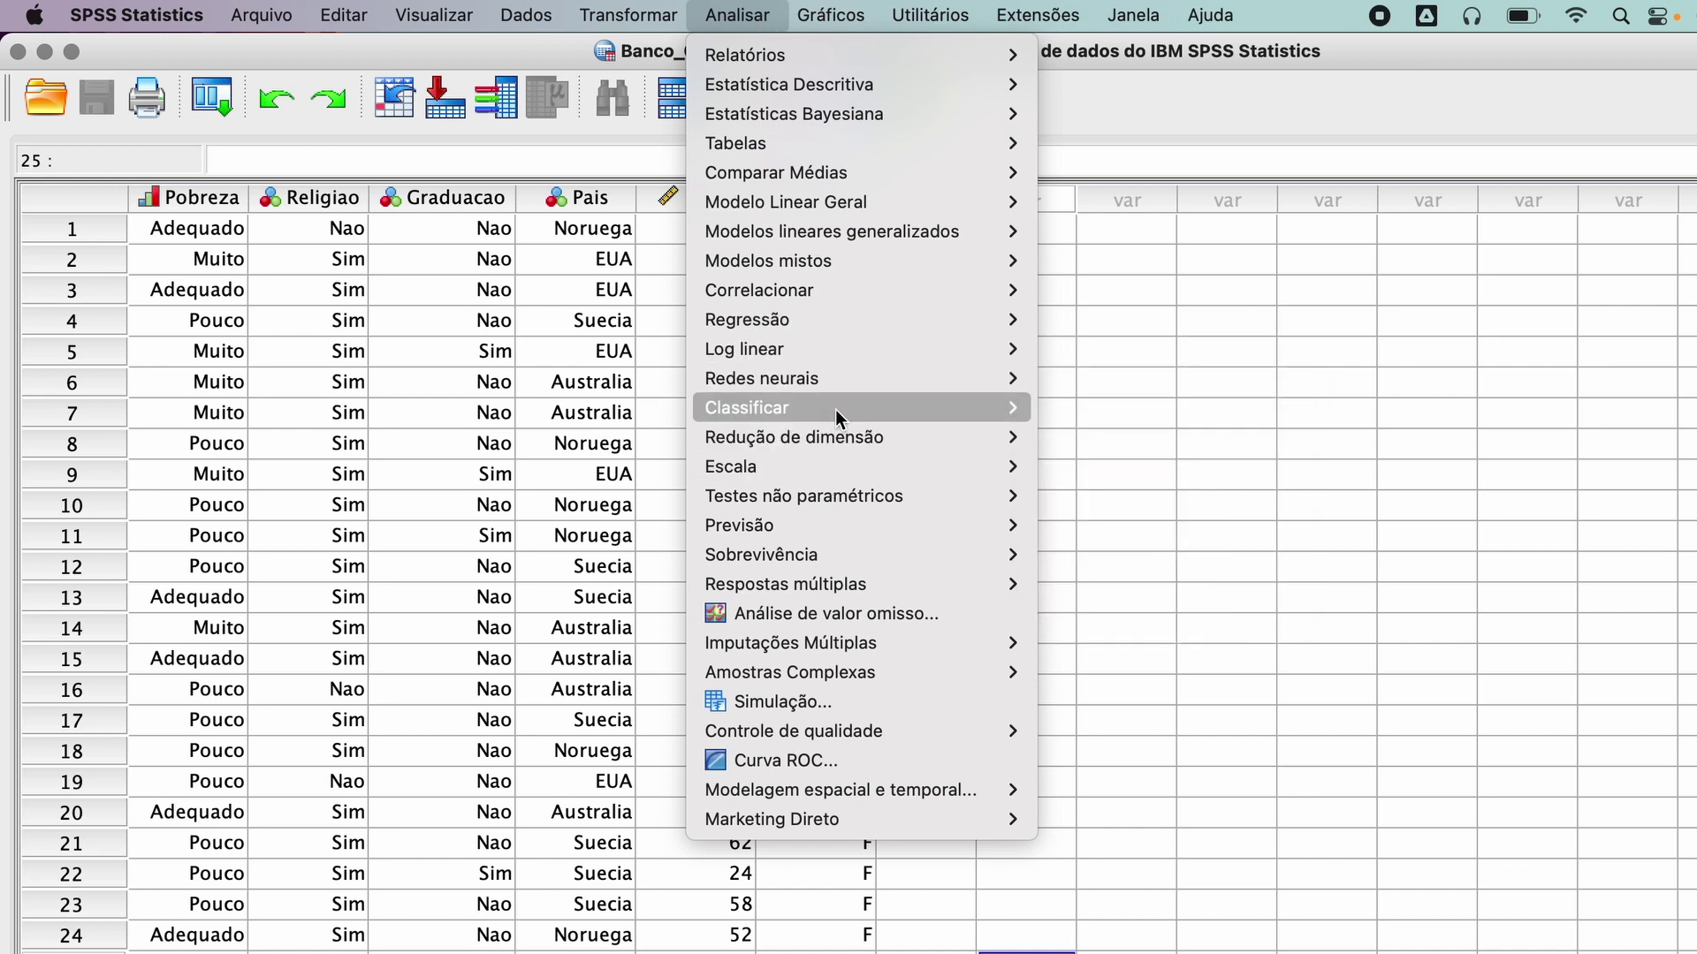
pyautogui.moveTo(843, 325)
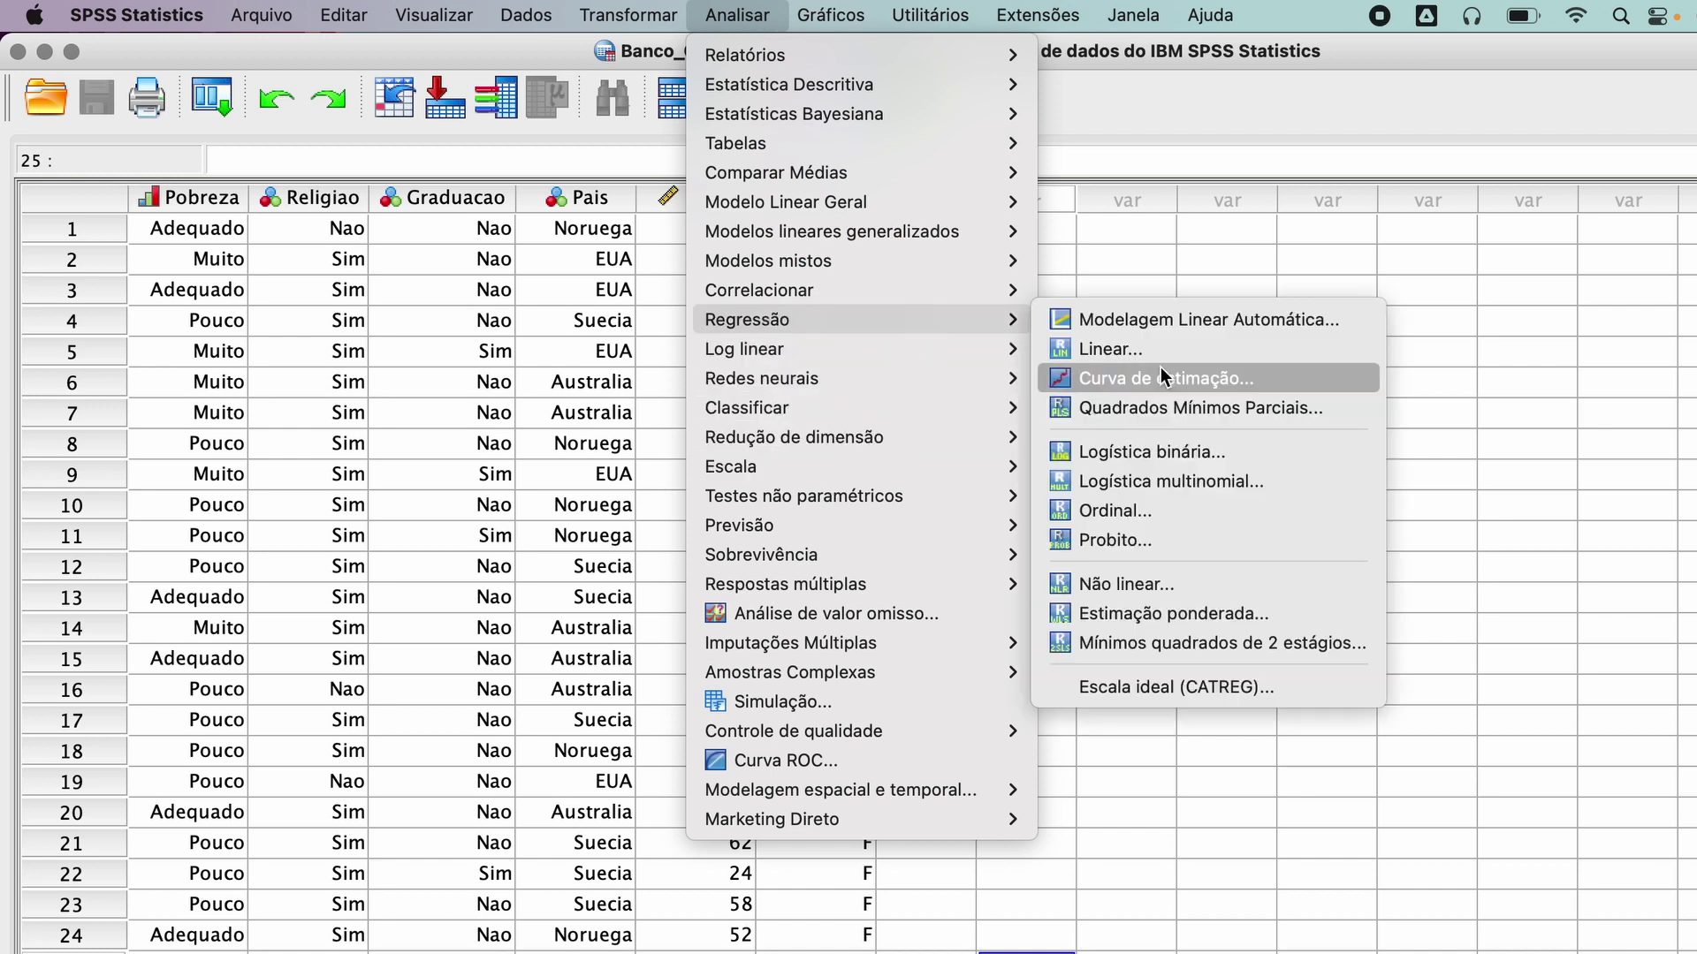
pyautogui.click(1179, 505)
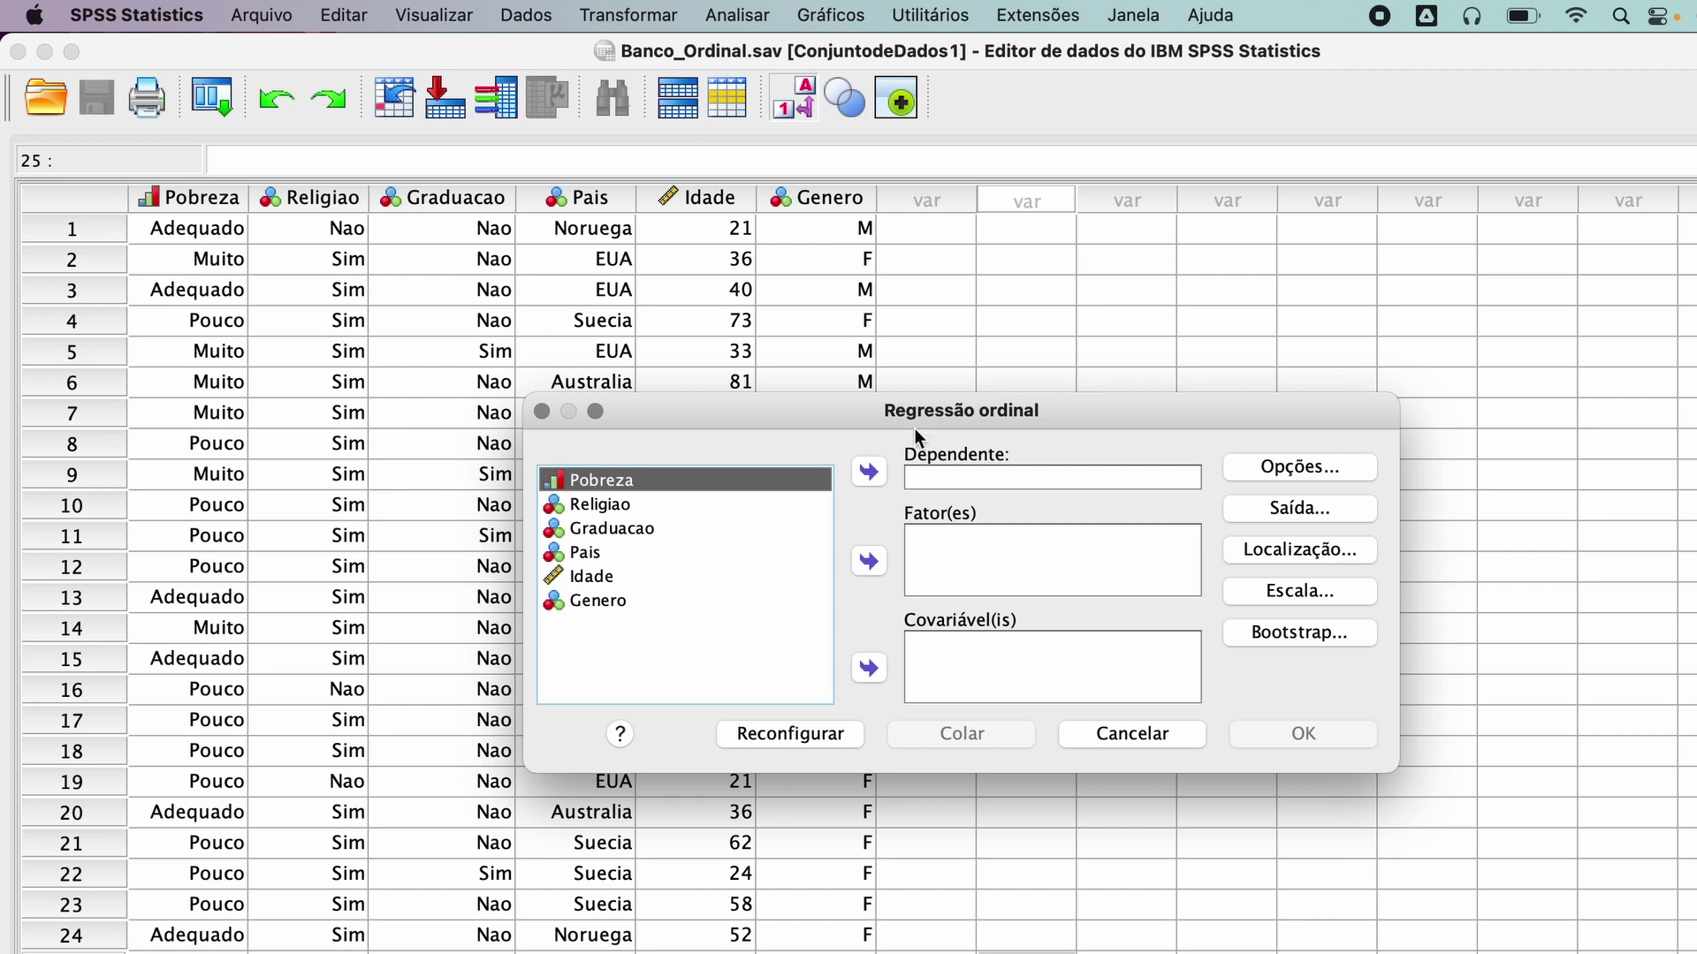
pyautogui.click(813, 482)
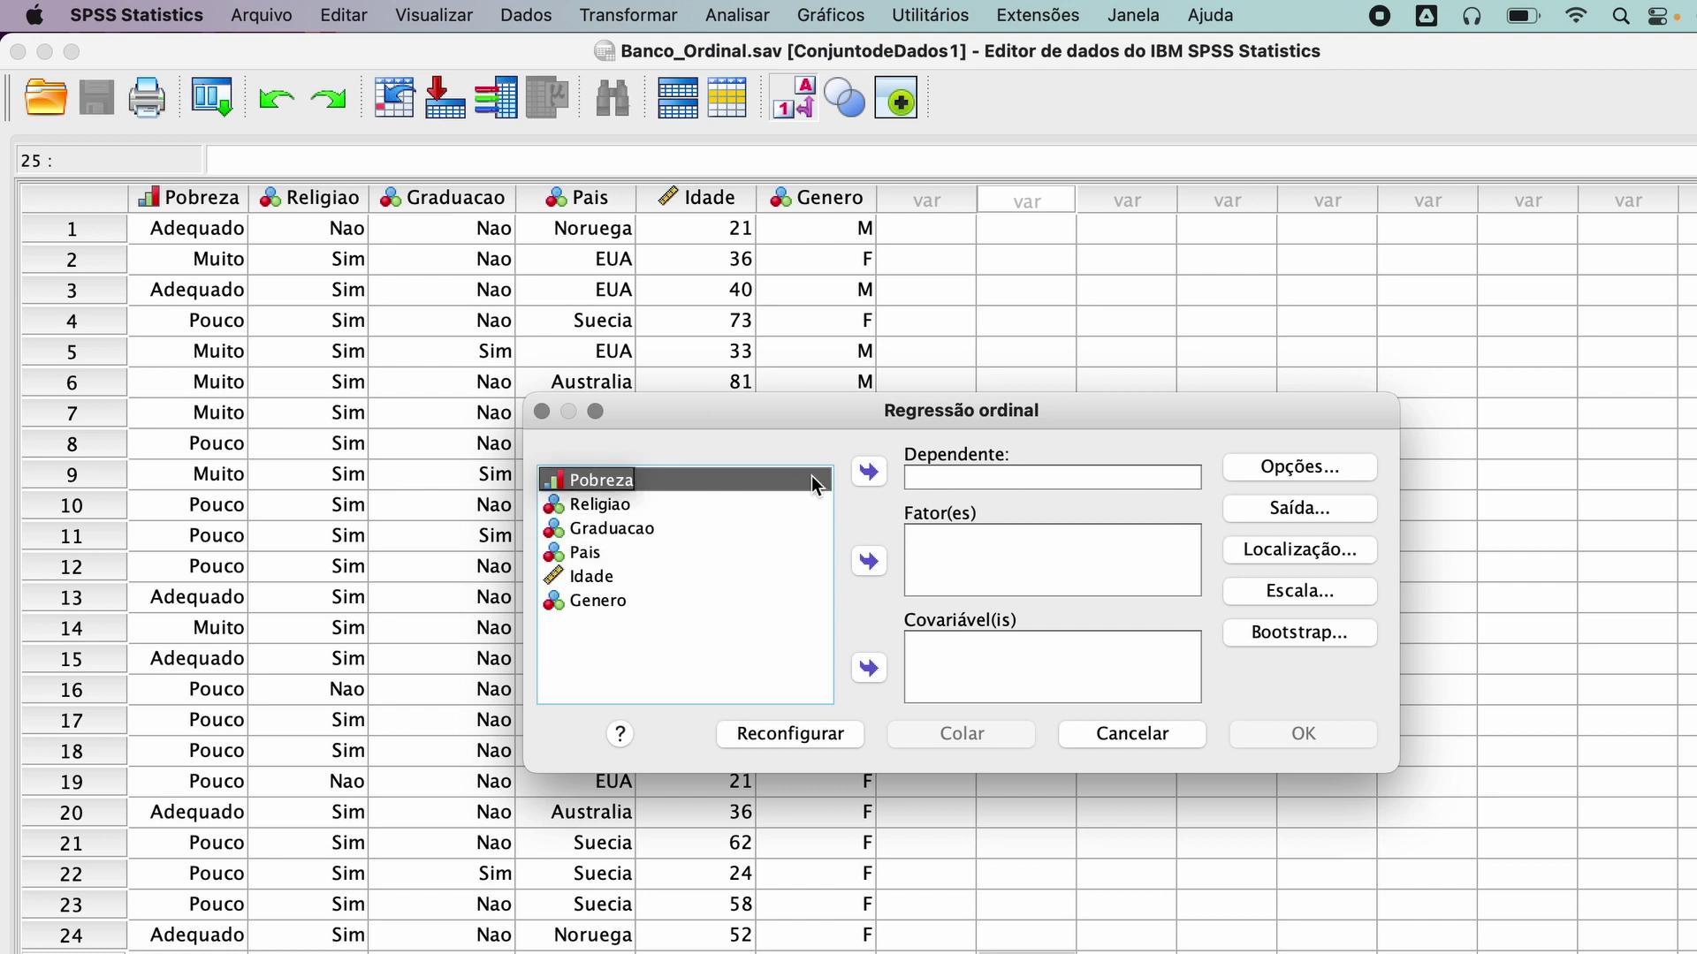
pyautogui.click(869, 474)
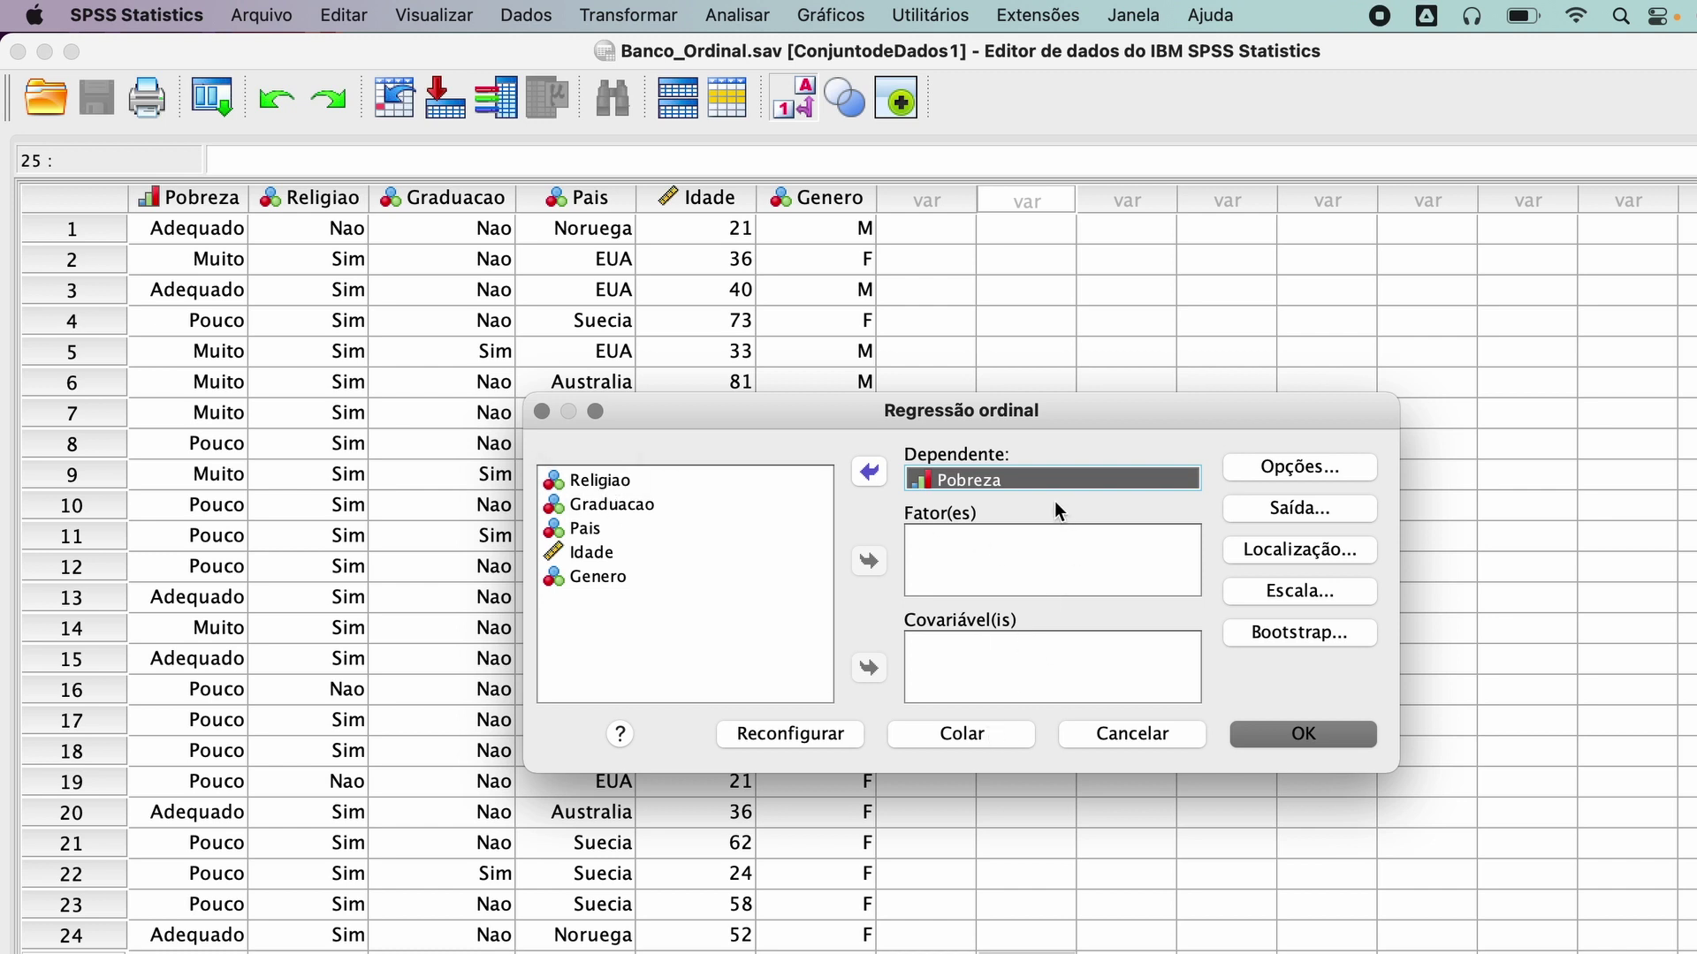
# Assign Religiao and Genero as factors and Idade as the covariate of the ordinal regression
pyautogui.click(602, 480)
pyautogui.keyDown('super'); pyautogui.click(586, 577); pyautogui.keyUp('super')
pyautogui.click(868, 562)
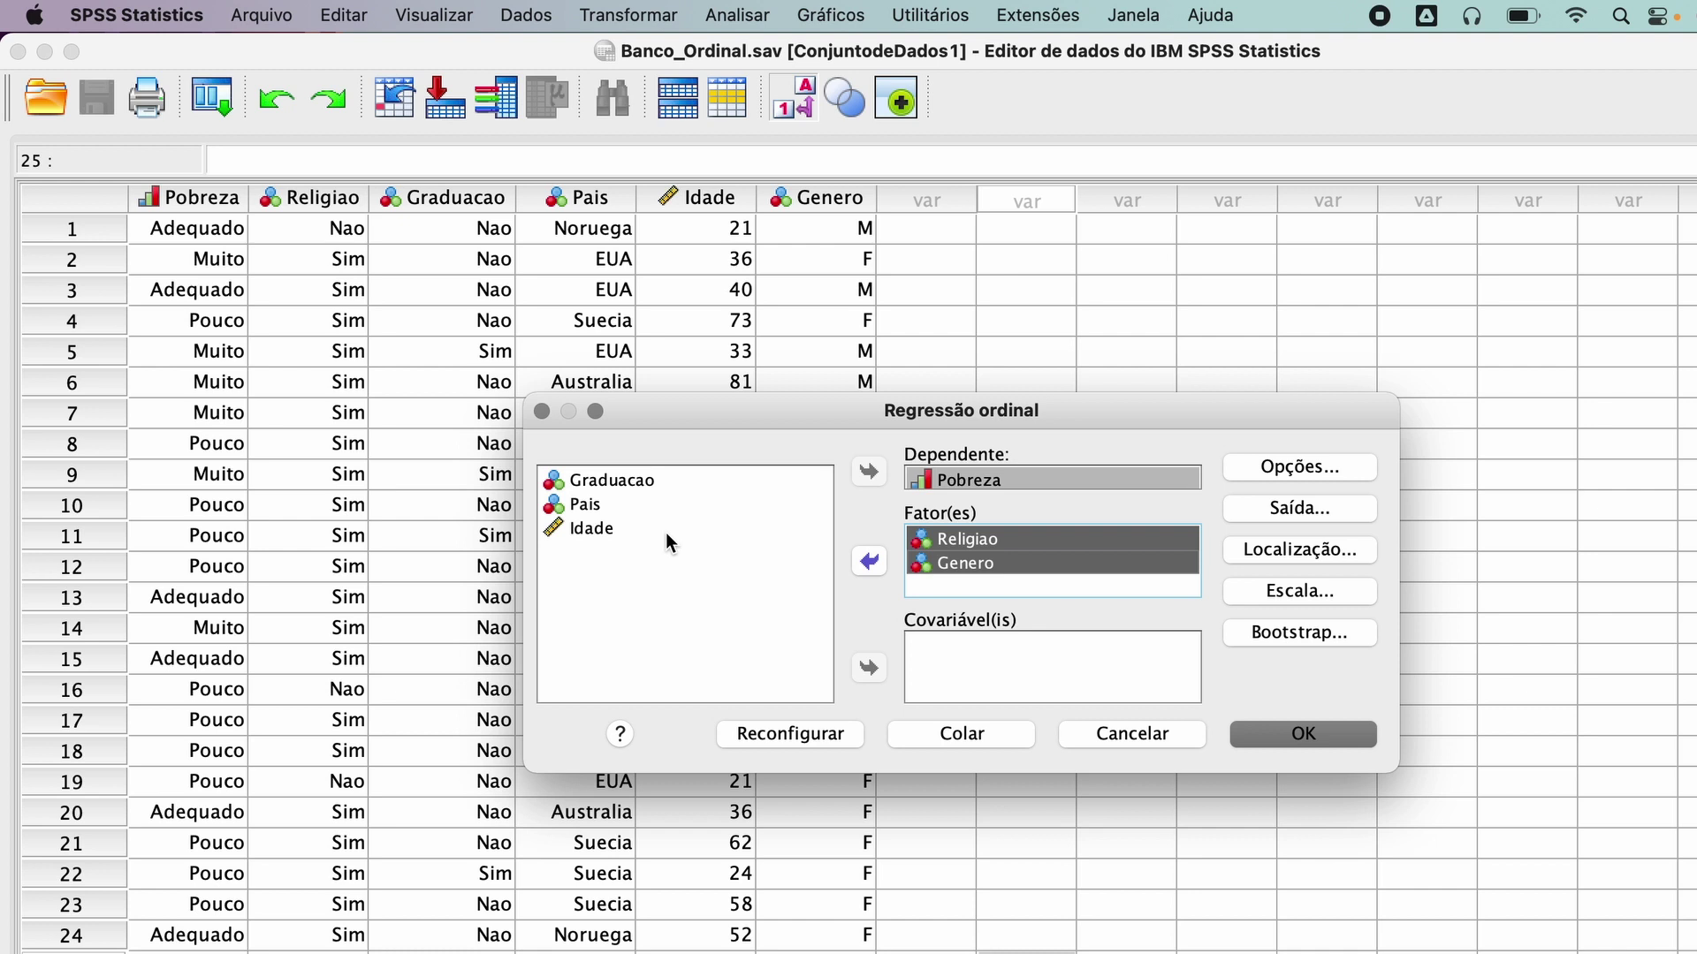
pyautogui.click(608, 534)
pyautogui.click(868, 668)
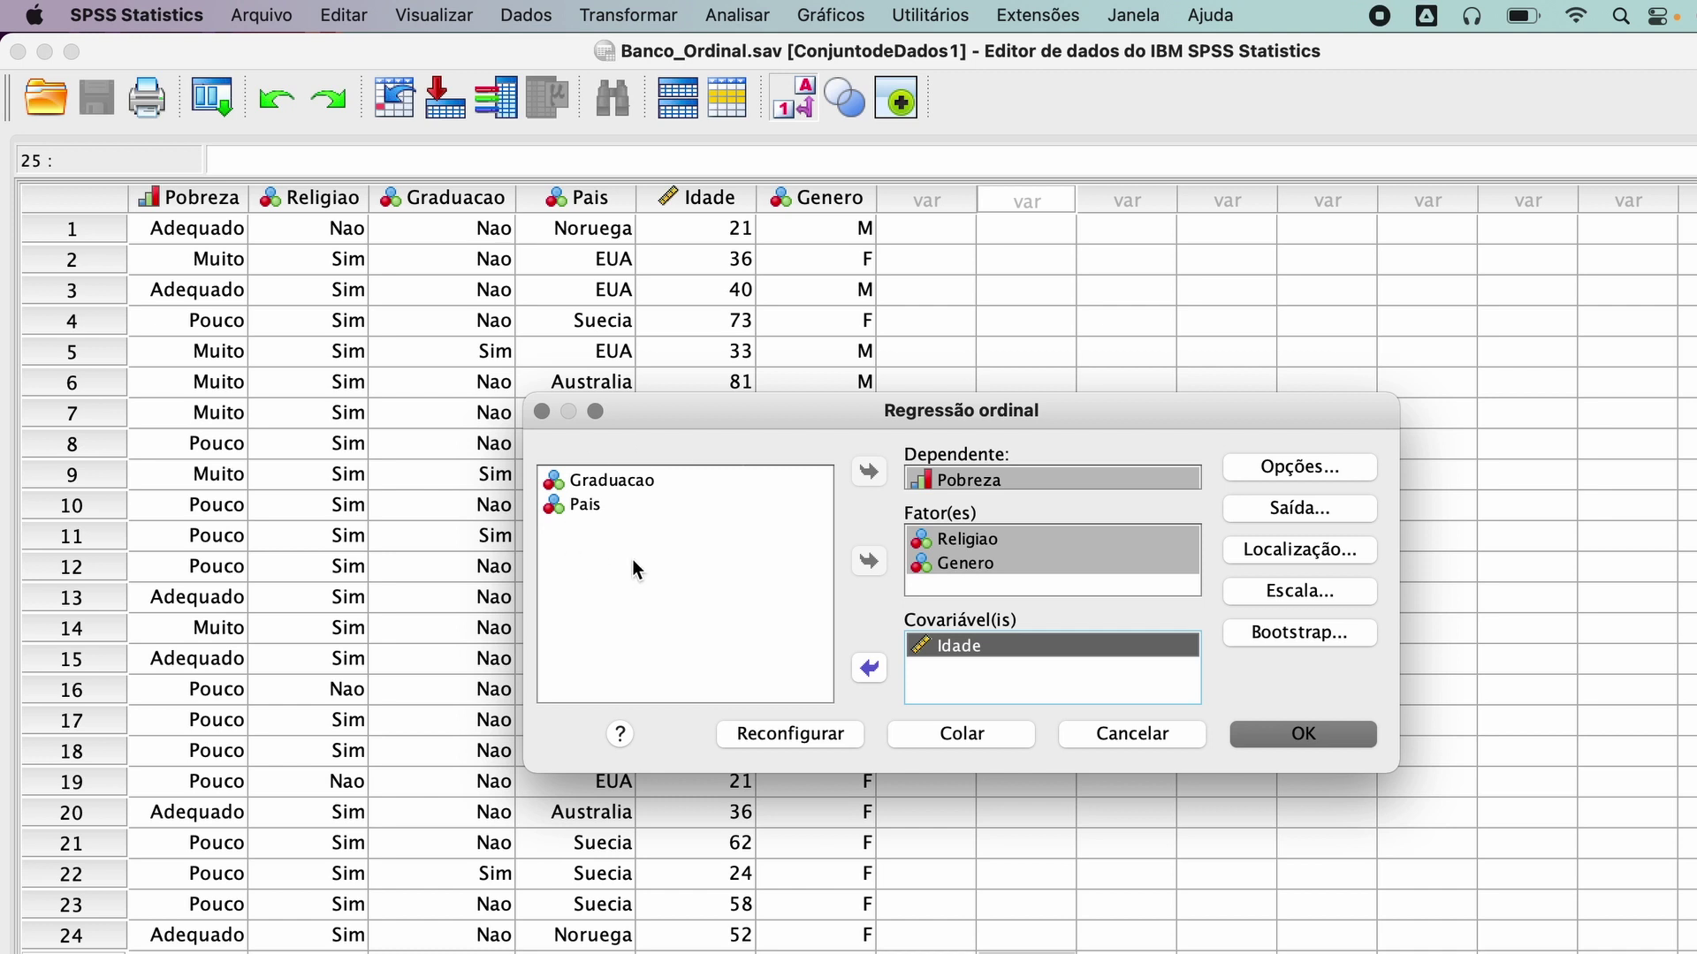
pyautogui.click(572, 508)
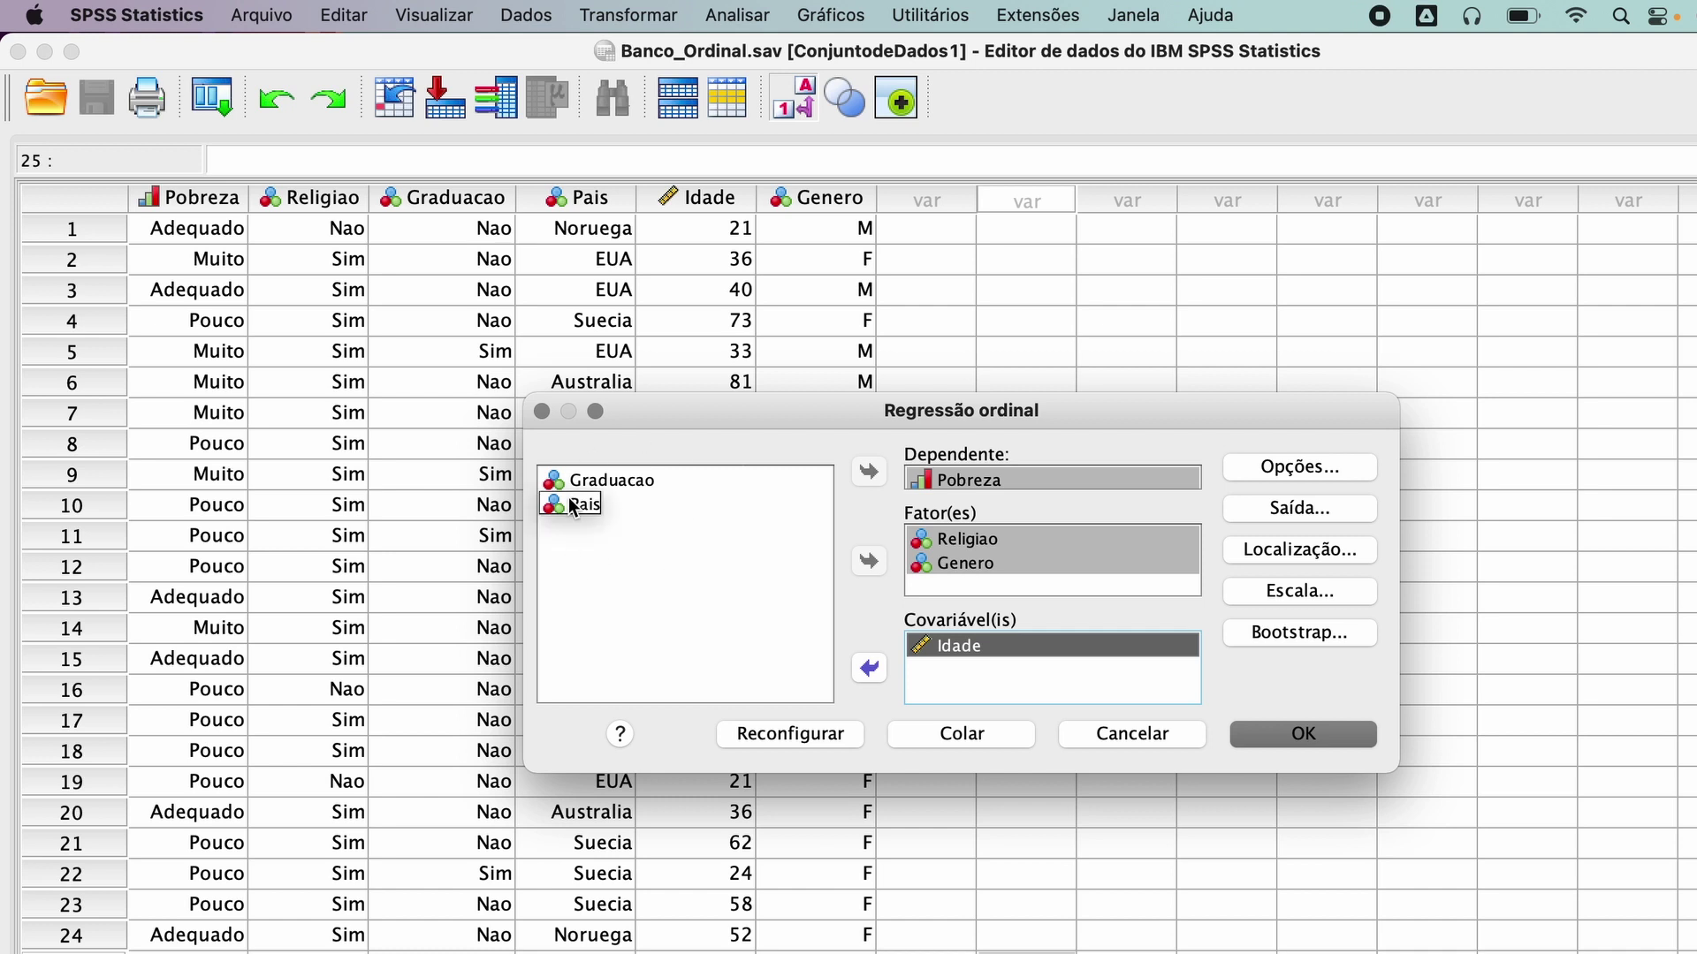
pyautogui.click(580, 480)
pyautogui.click(566, 511)
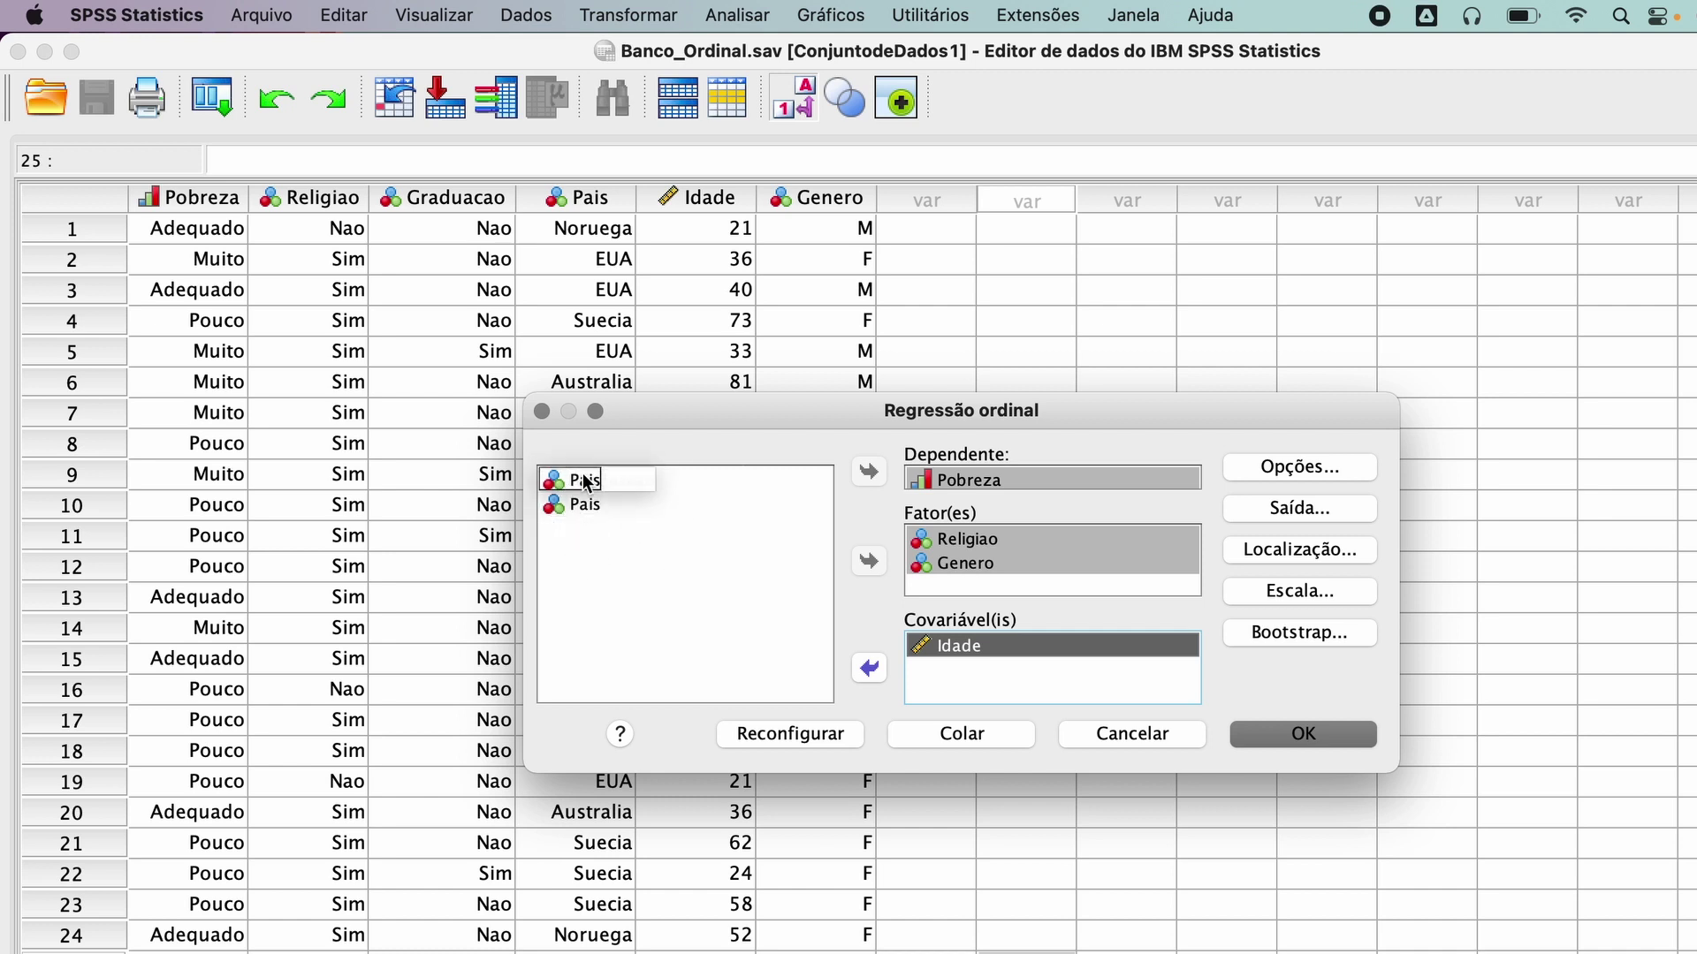
pyautogui.click(956, 535)
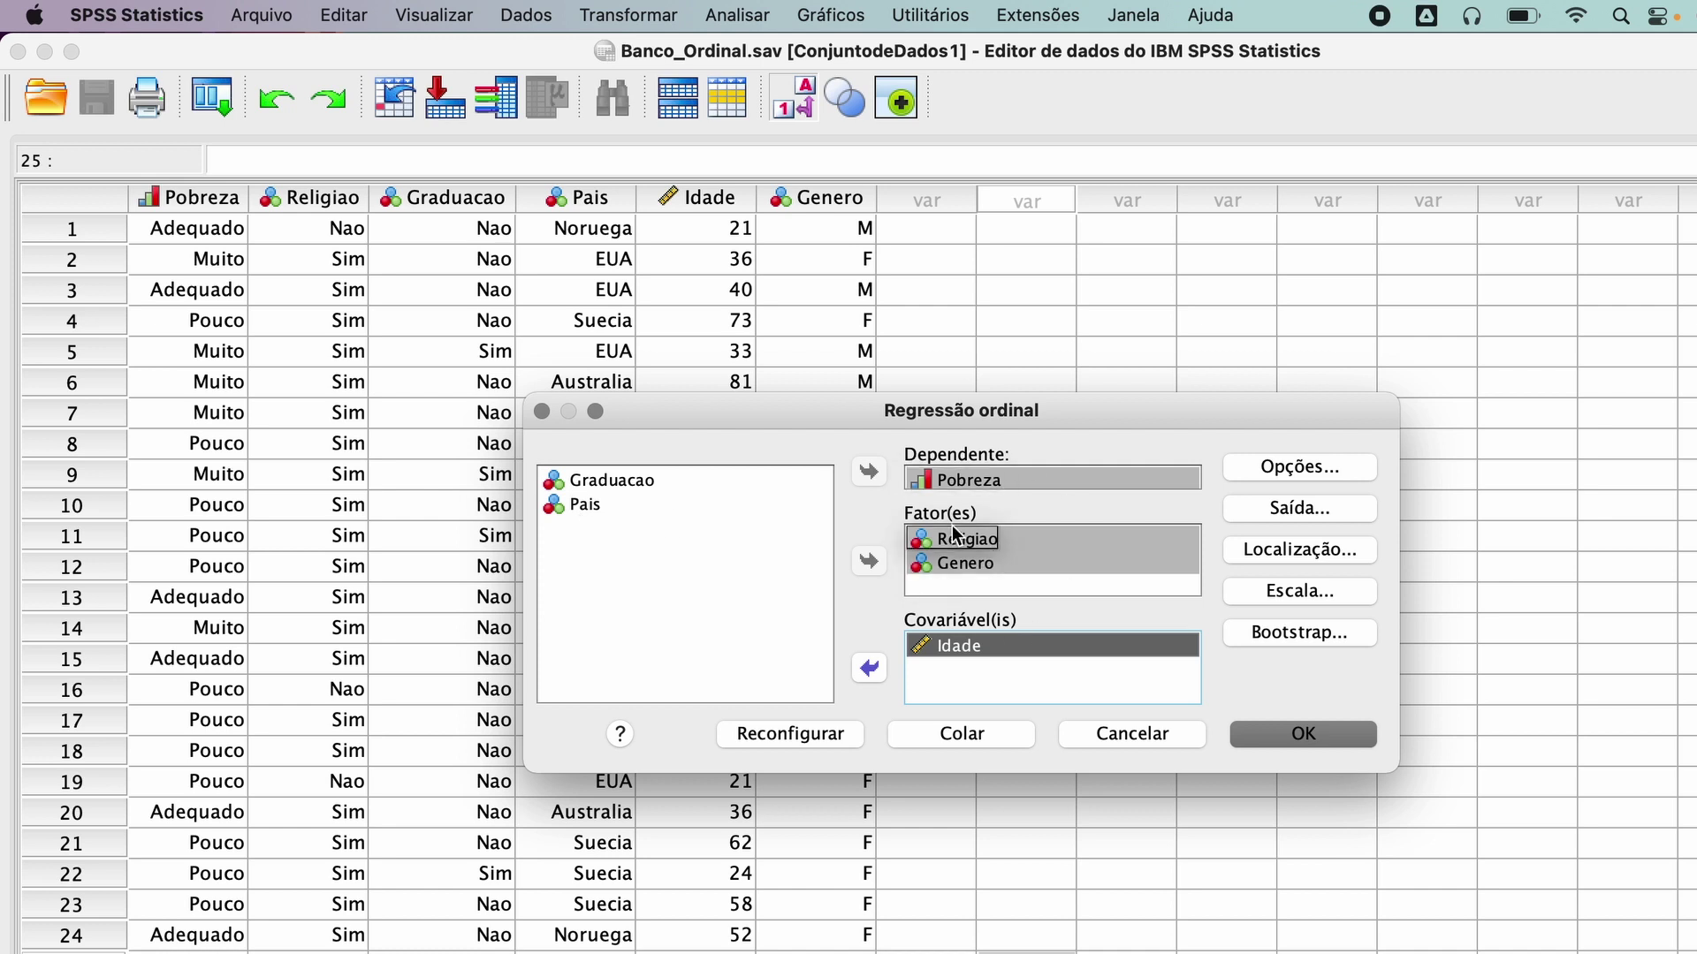
pyautogui.click(937, 646)
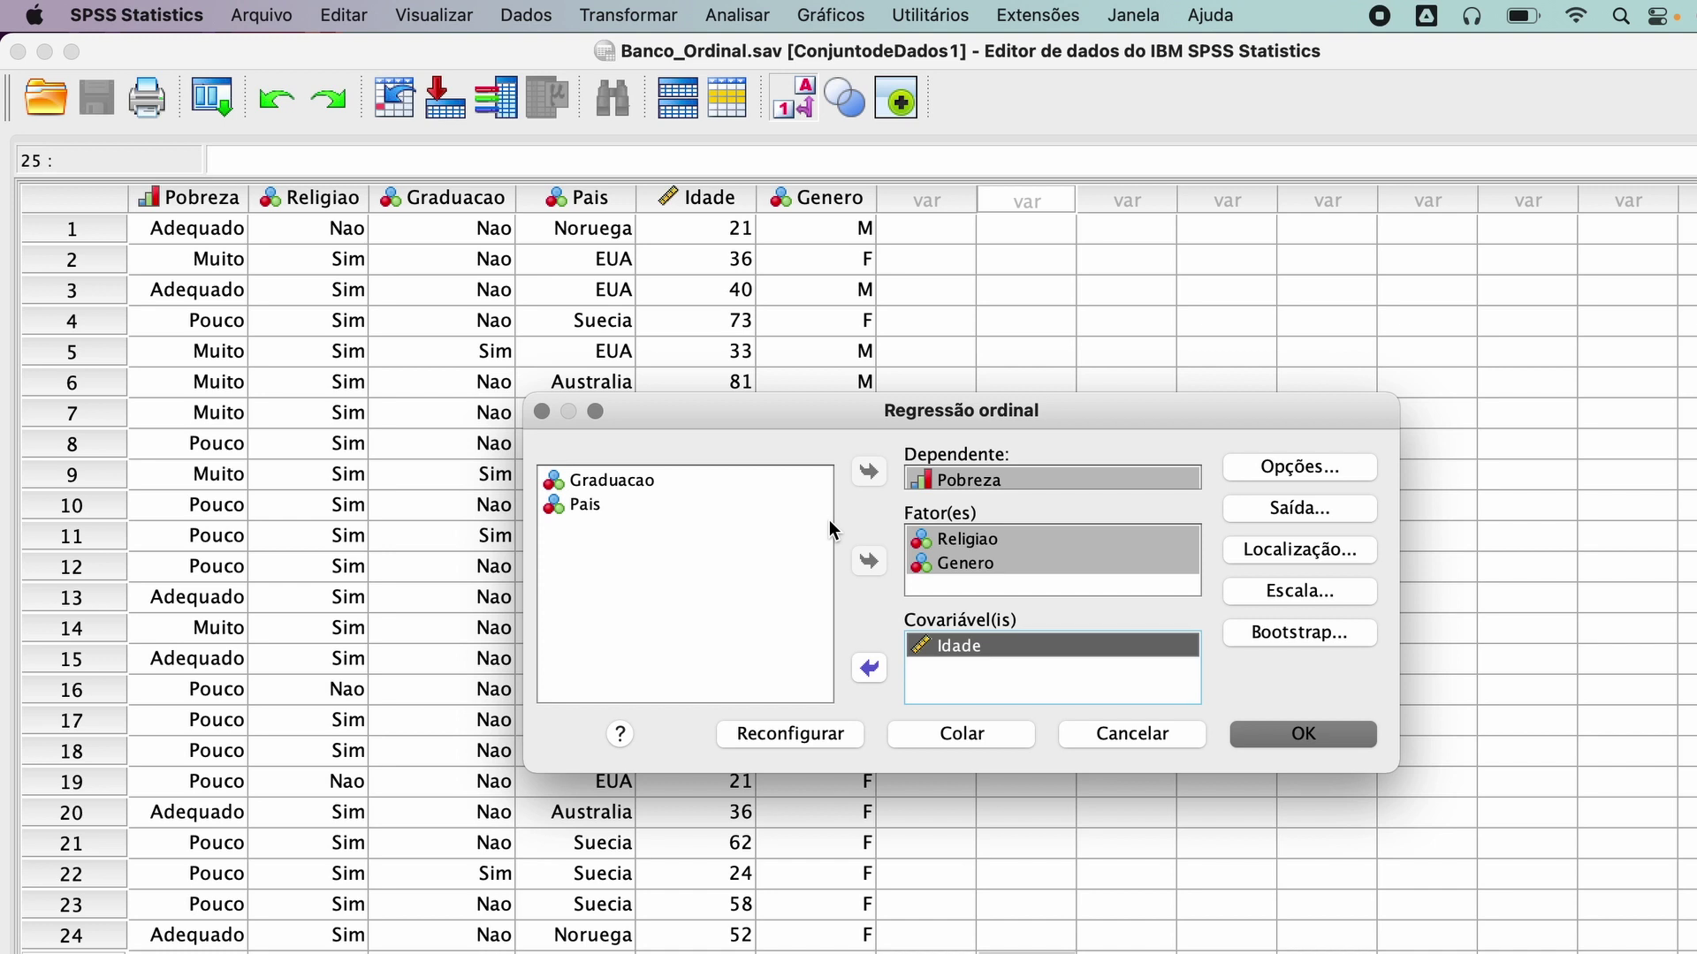
# Include the test of parallel lines (Teste de linhas paralelas) in the ordinal regression's output
pyautogui.click(1275, 513)
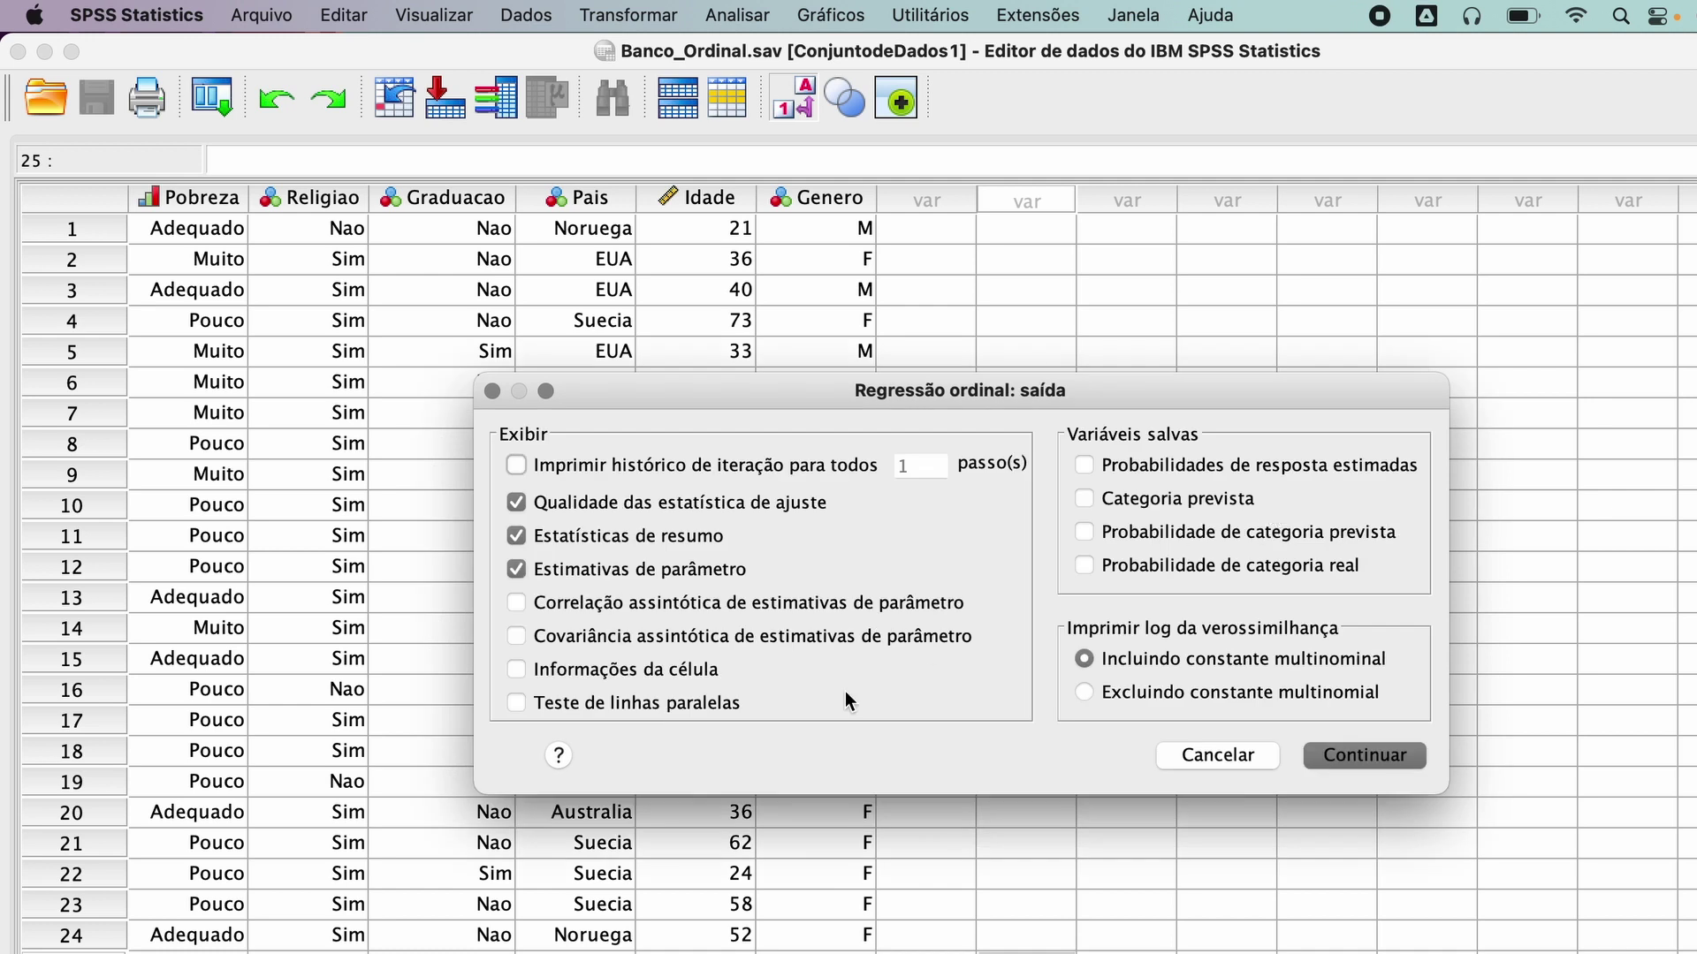
pyautogui.click(522, 707)
pyautogui.click(1362, 757)
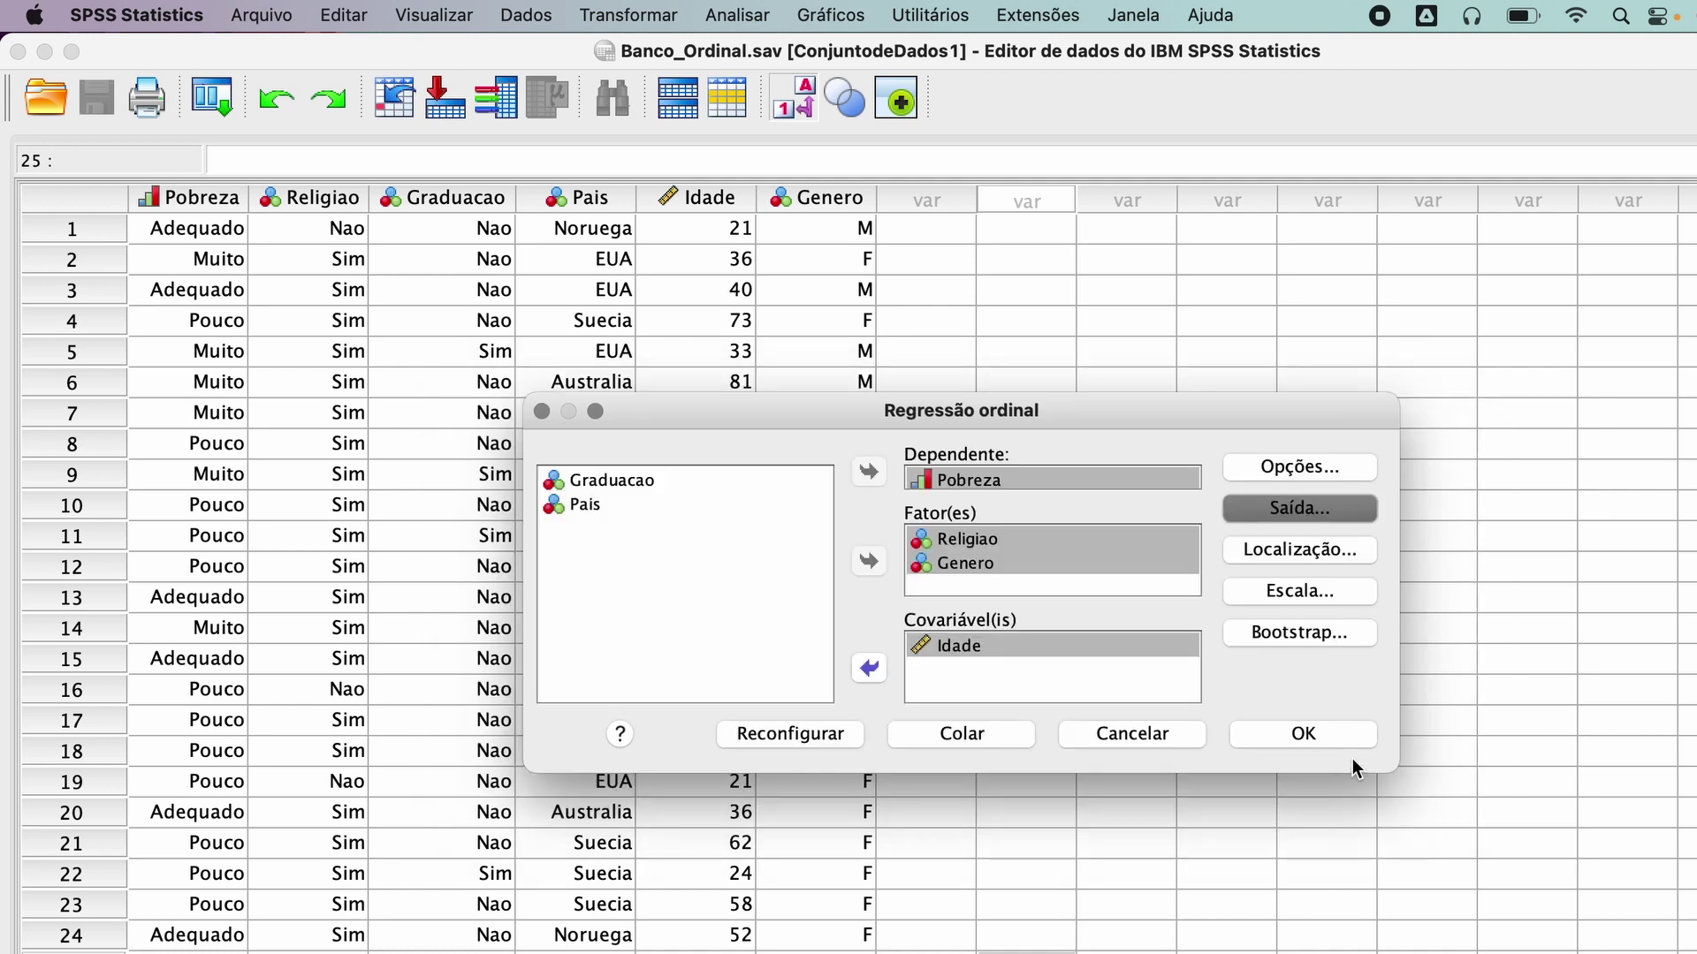
# Run the ordinal regression and review its case summary (Resumo de processamento do caso) and model fit (Informações de ajuste do modelo) tables
pyautogui.click(1314, 735)
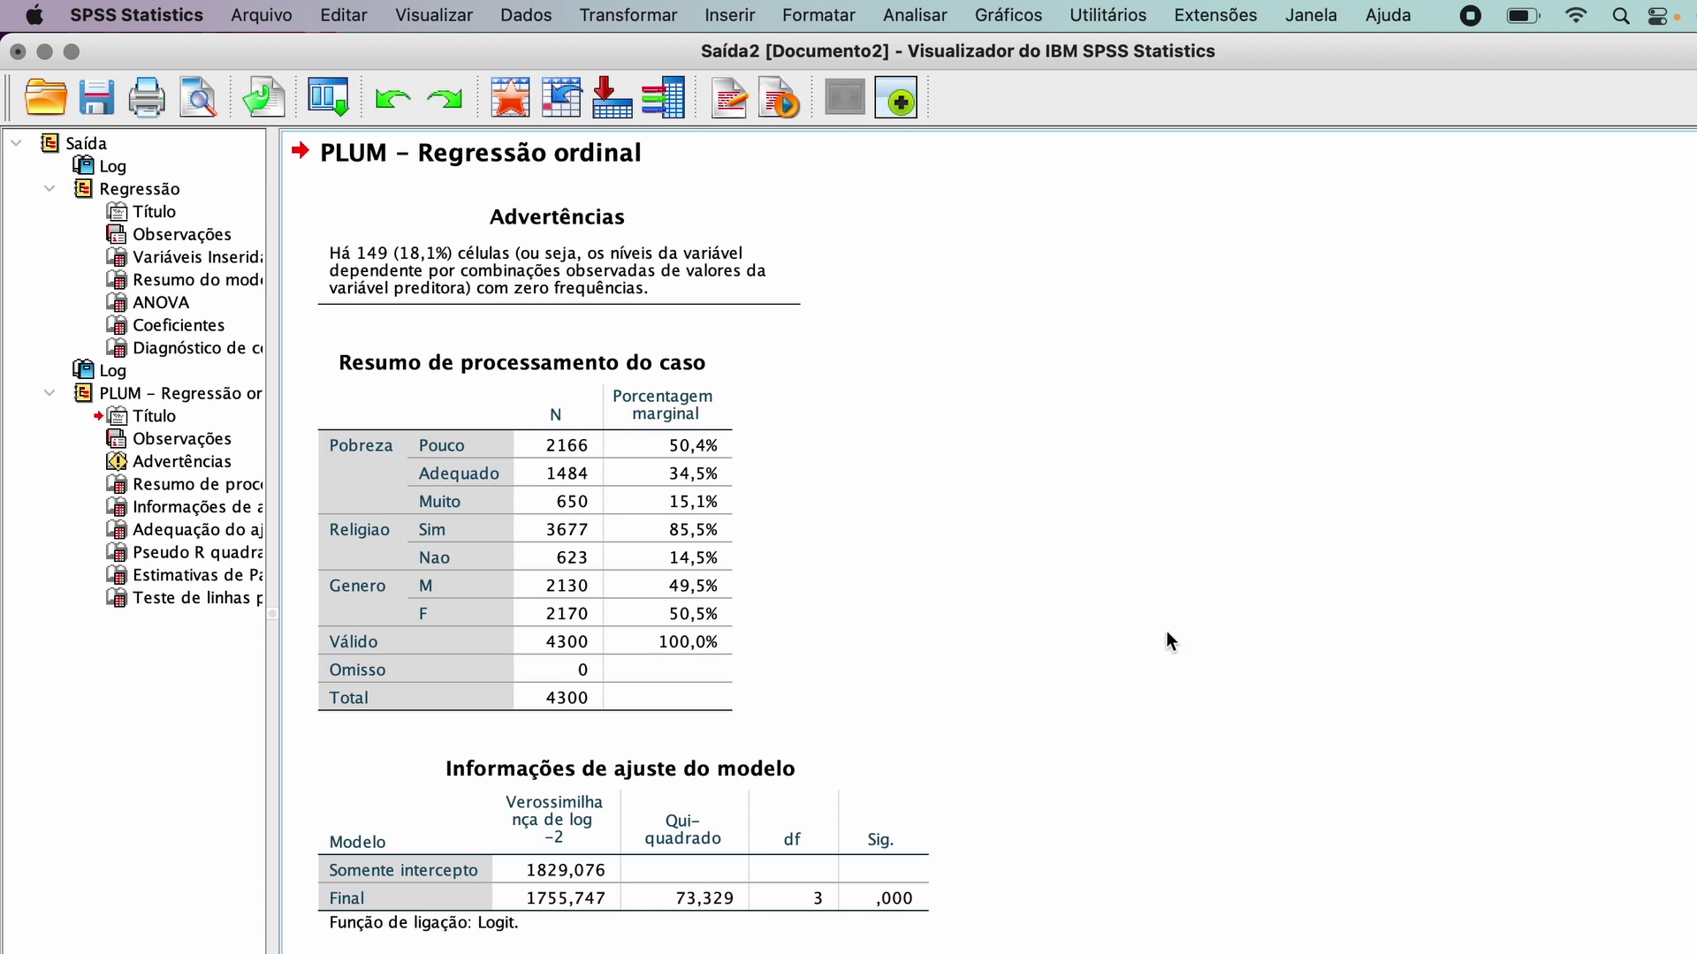
pyautogui.click(422, 456)
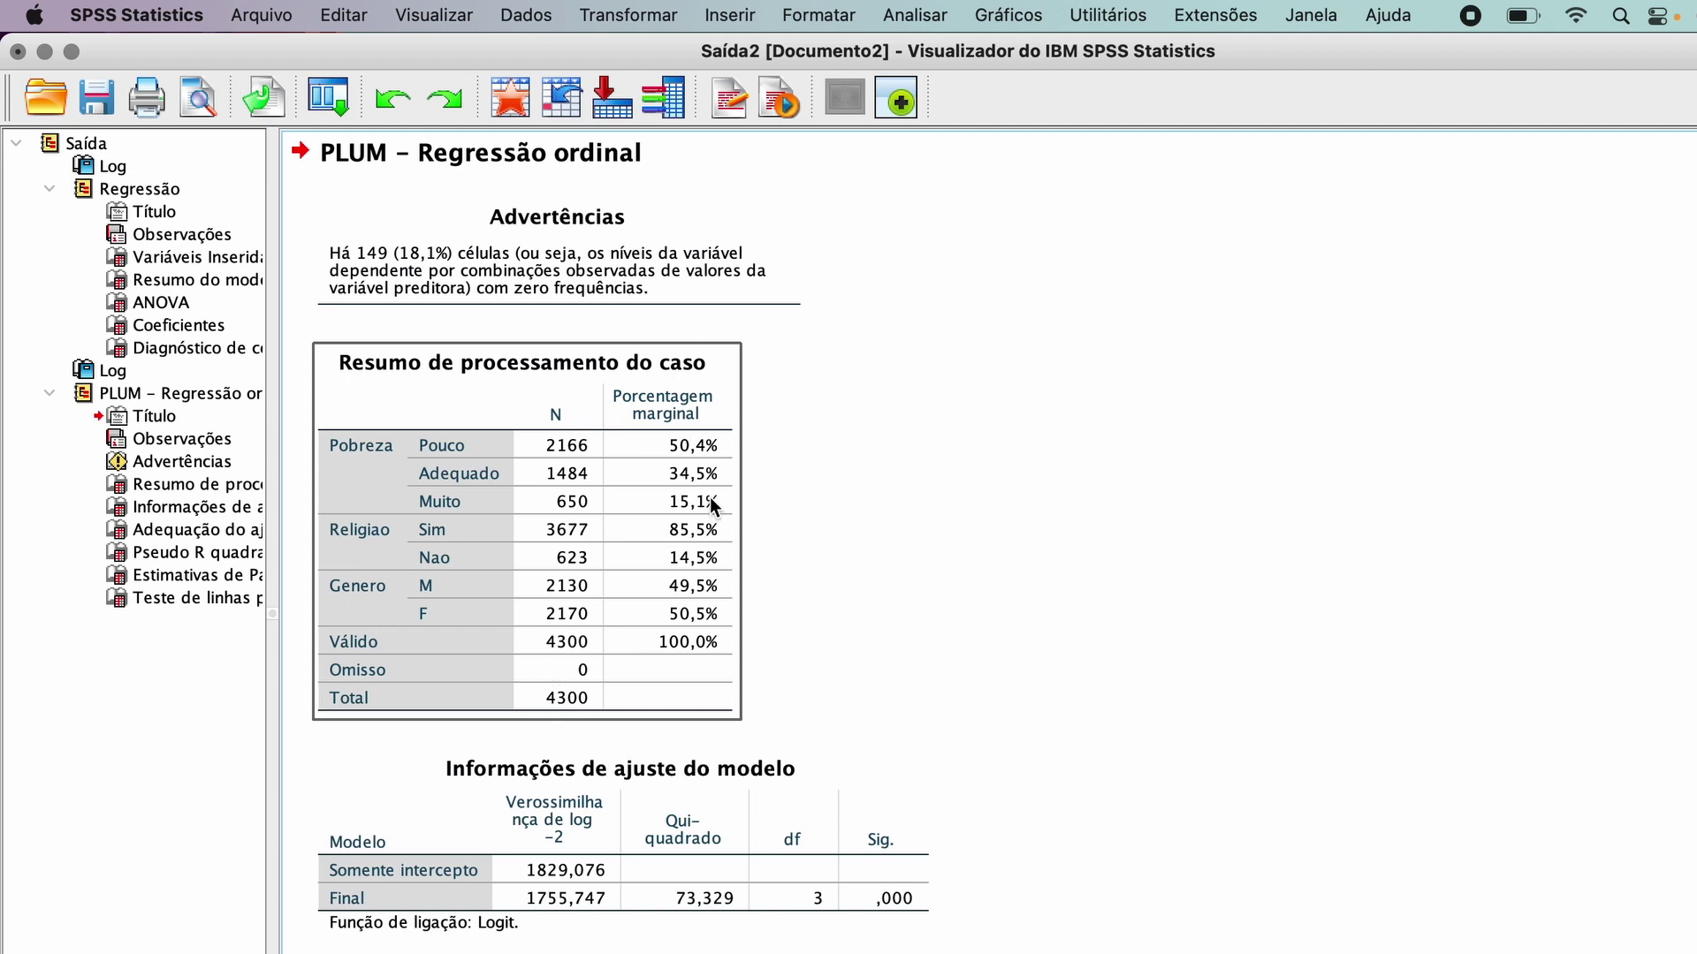
pyautogui.scroll(-5, 918, 666)
pyautogui.click(917, 667)
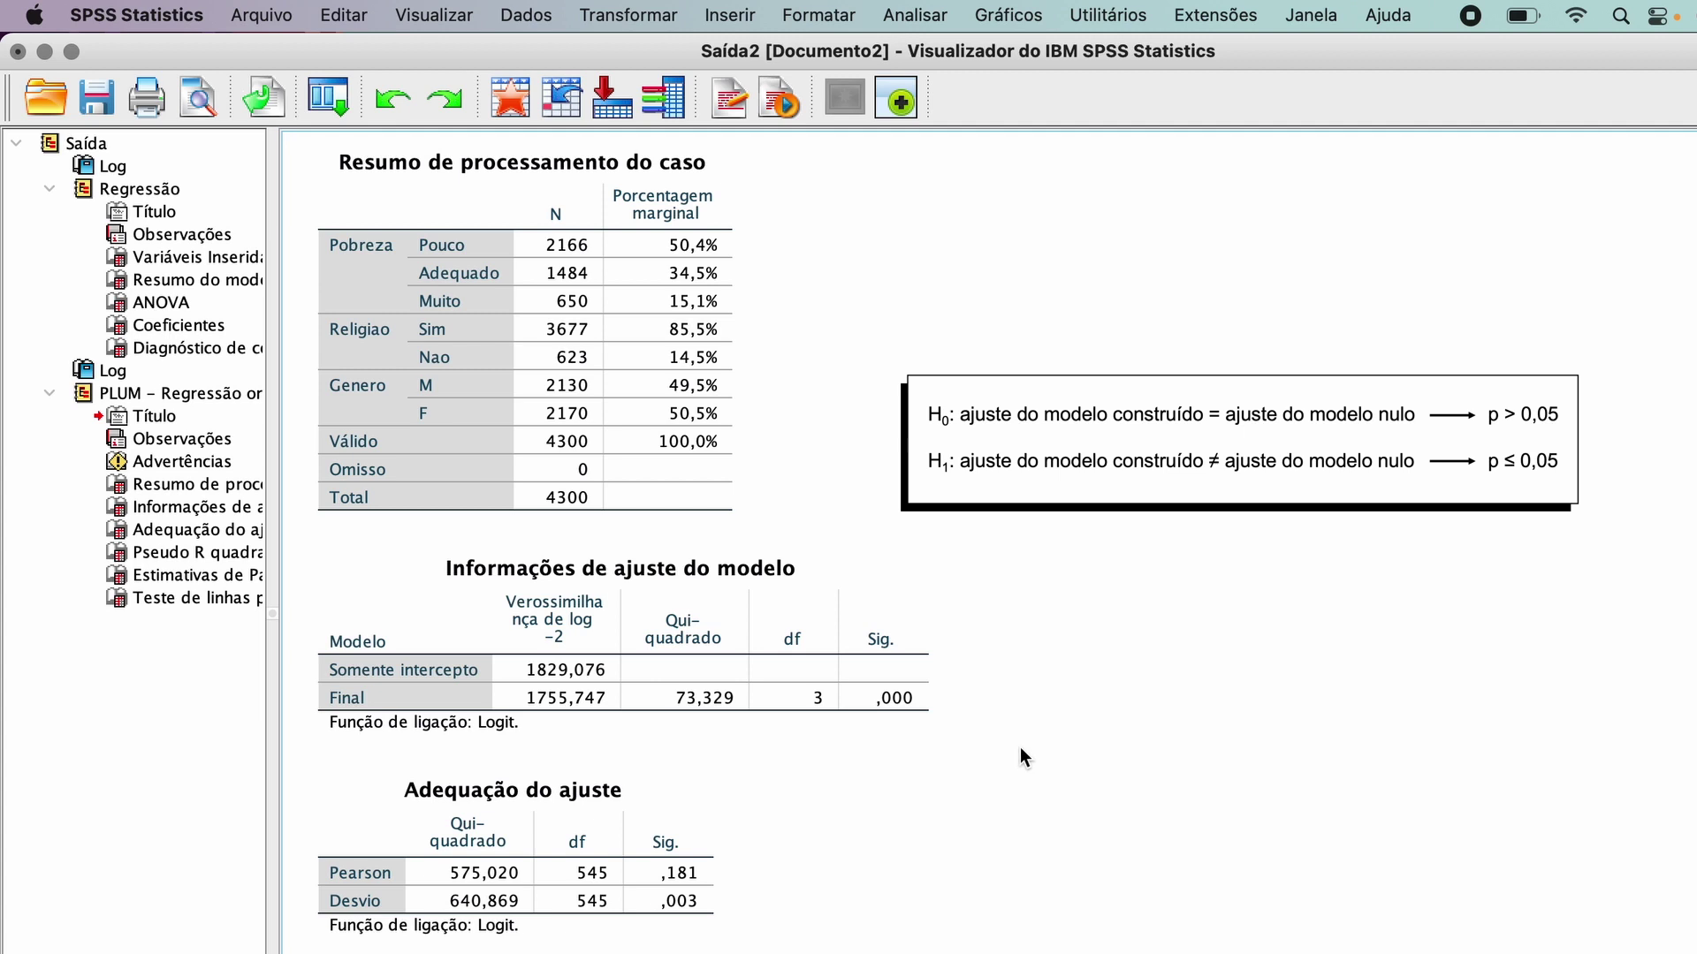
# Examine the Adequação do ajuste table and the Cox e Snell, Nagelkerke and McFadden values in the Pseudo R quadrado table
pyautogui.scroll(-5, 1021, 749)
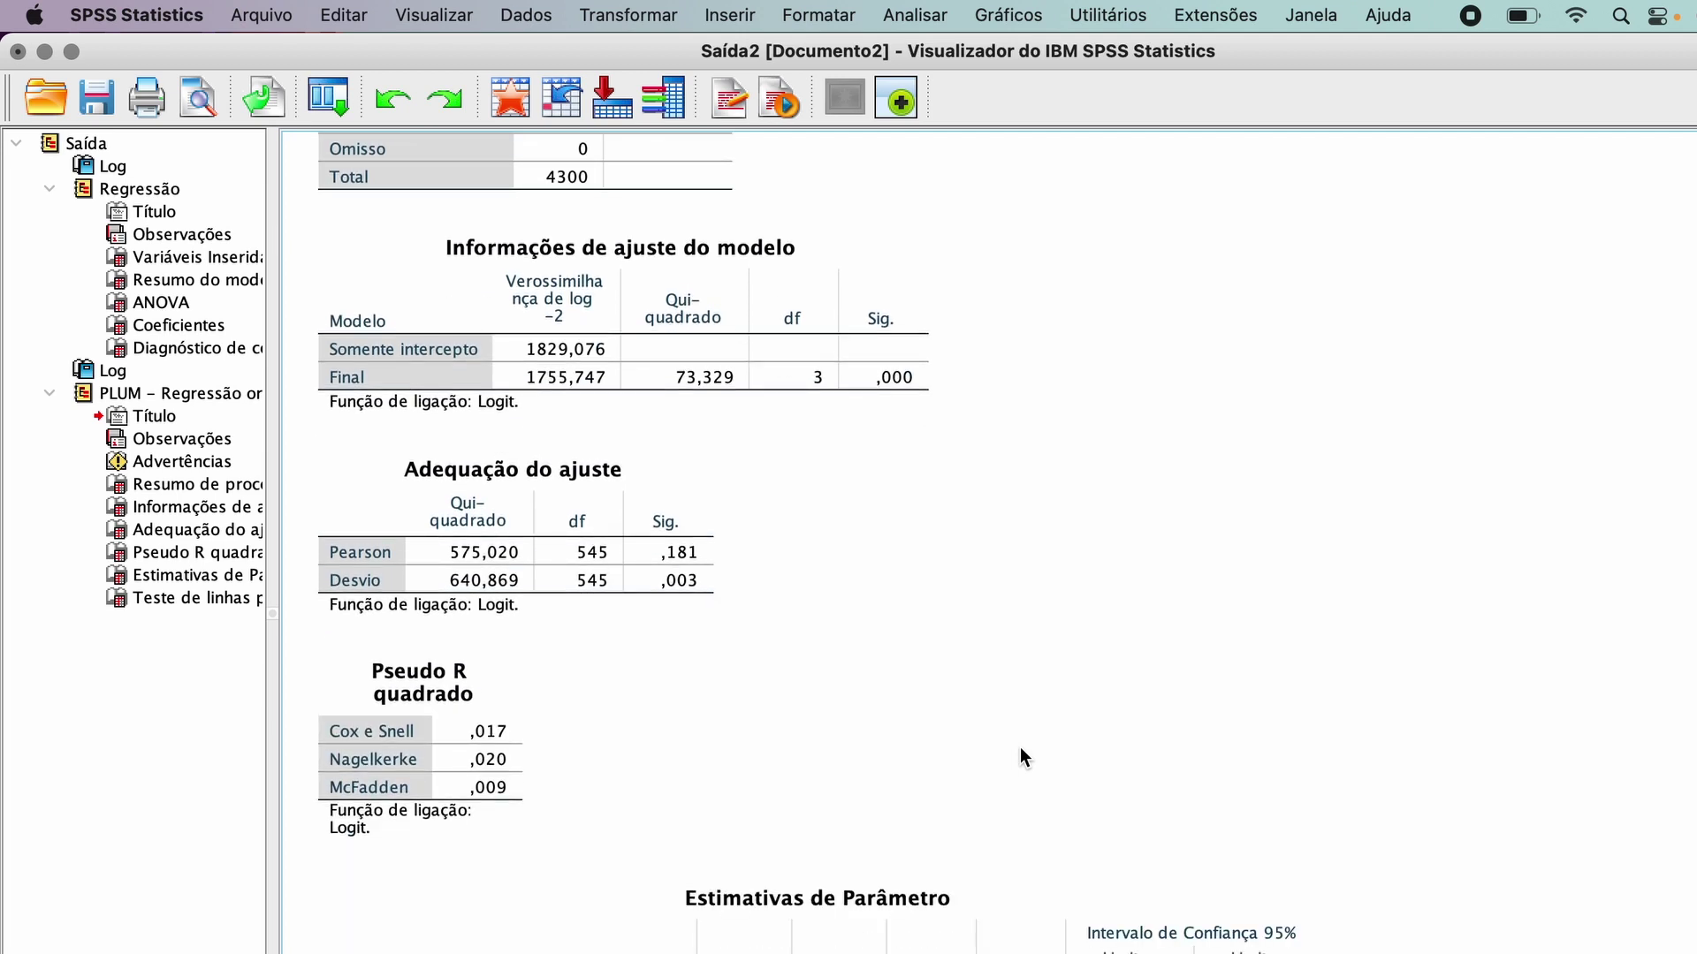
pyautogui.scroll(-2, 991, 746)
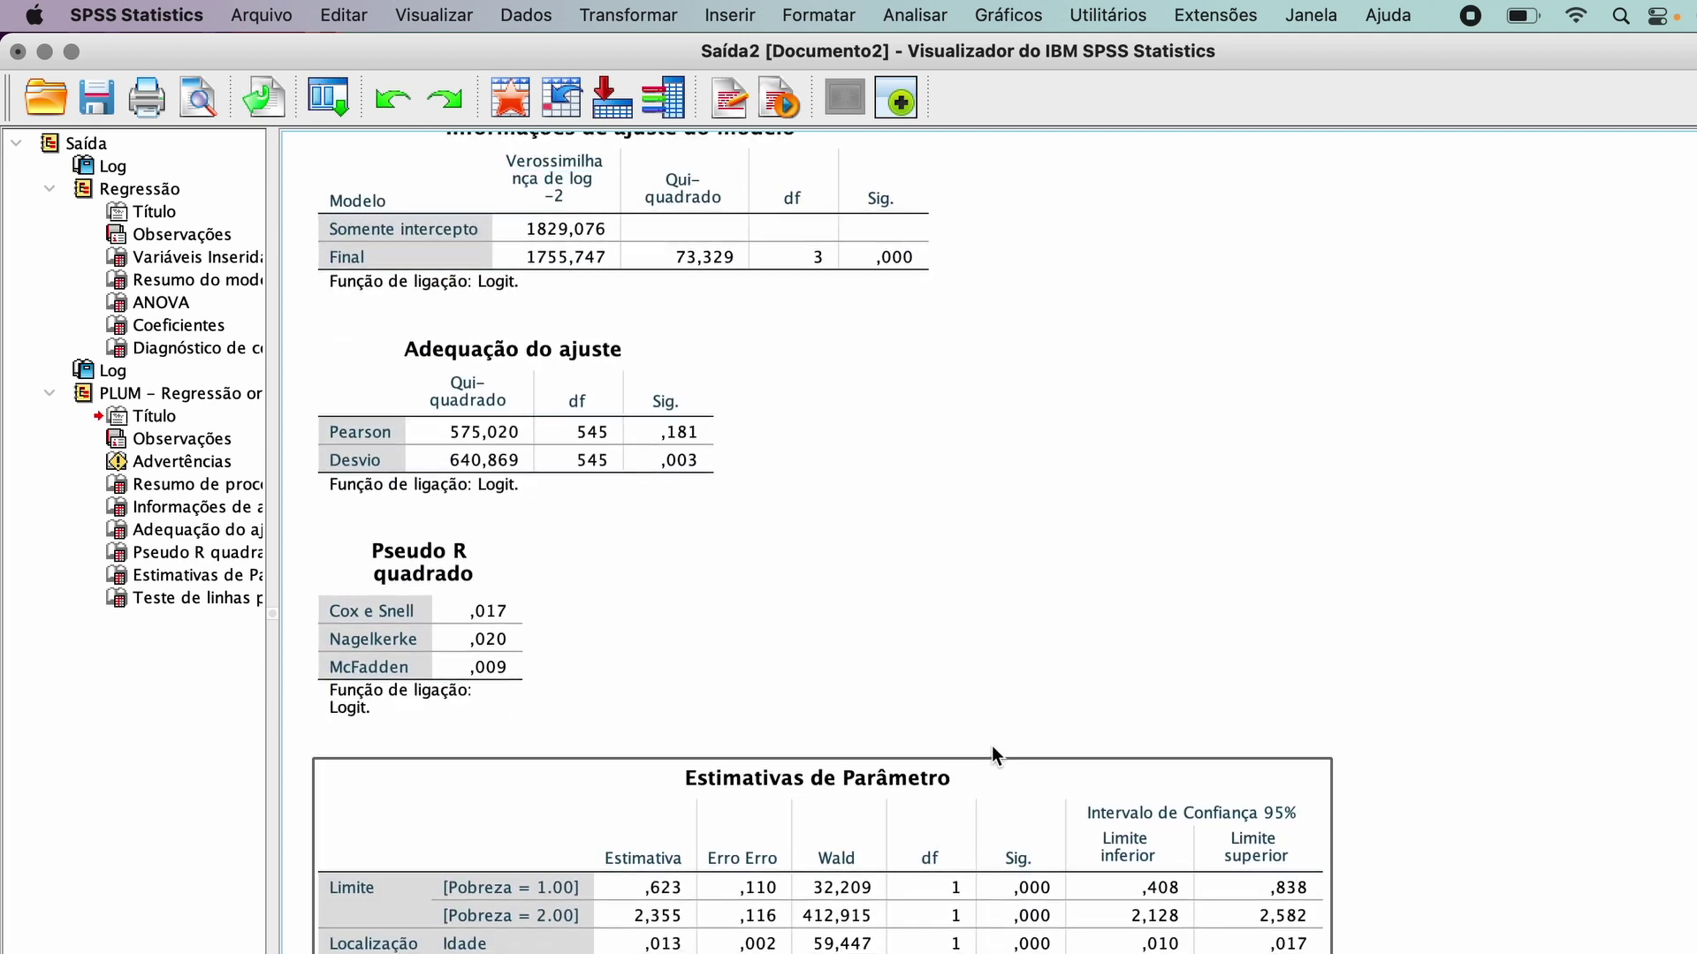
pyautogui.scroll(-2, 1016, 614)
pyautogui.click(483, 562)
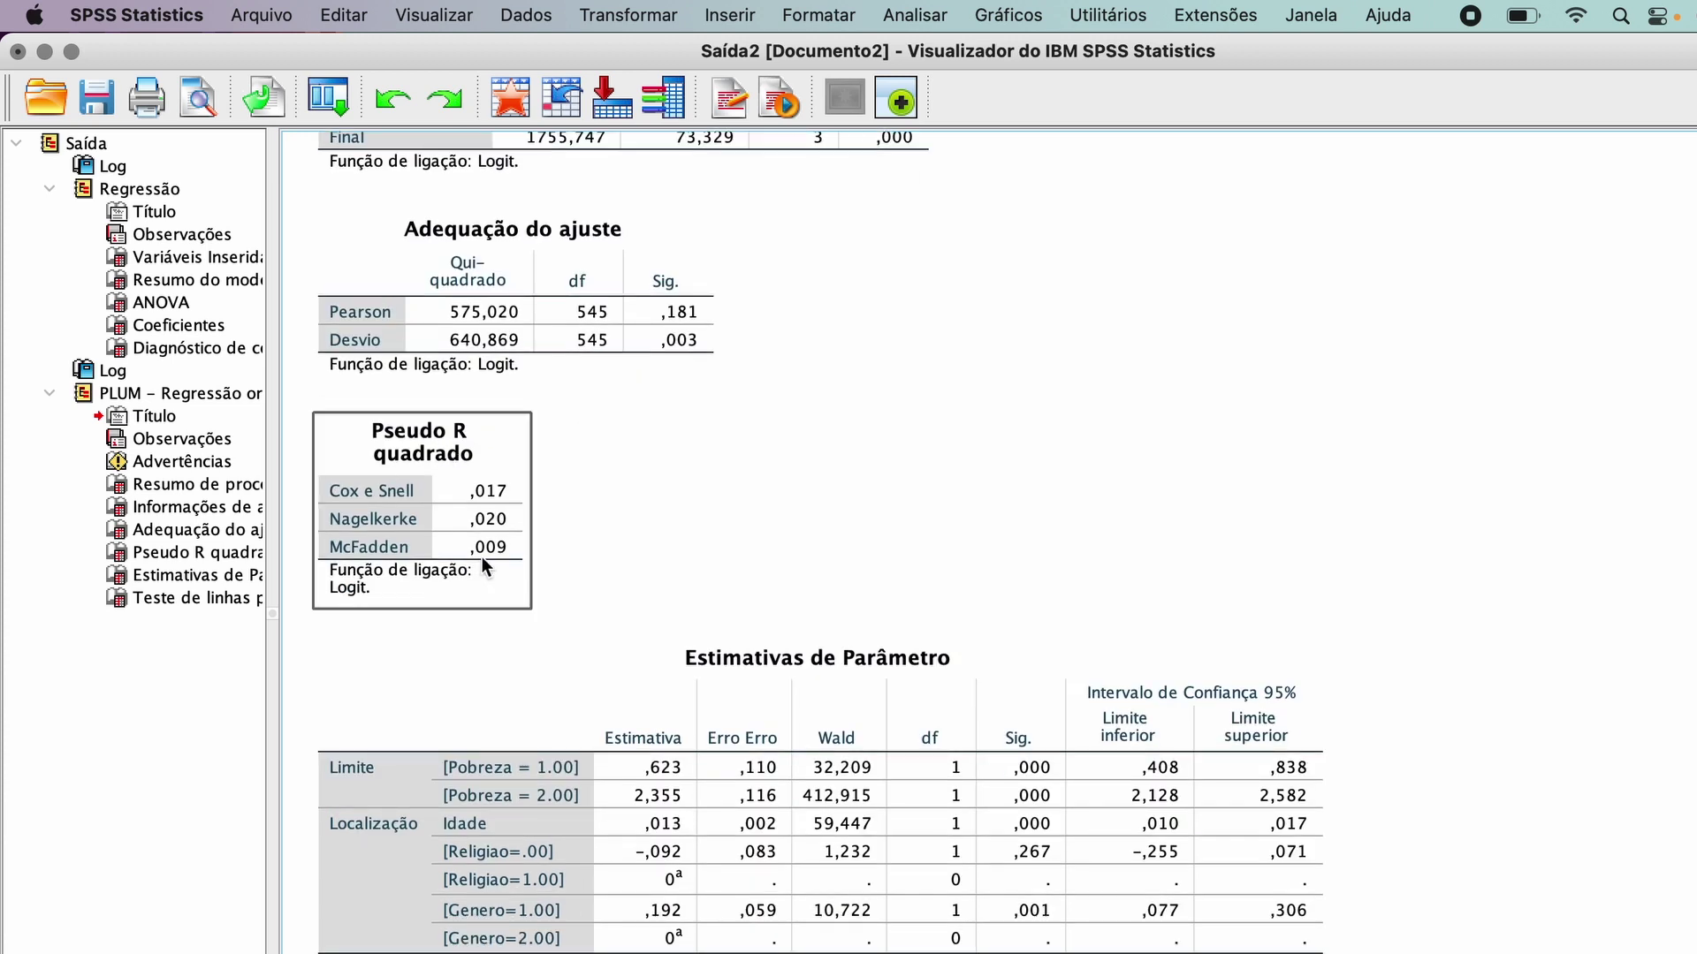
pyautogui.click(606, 539)
pyautogui.click(417, 414)
pyautogui.click(428, 398)
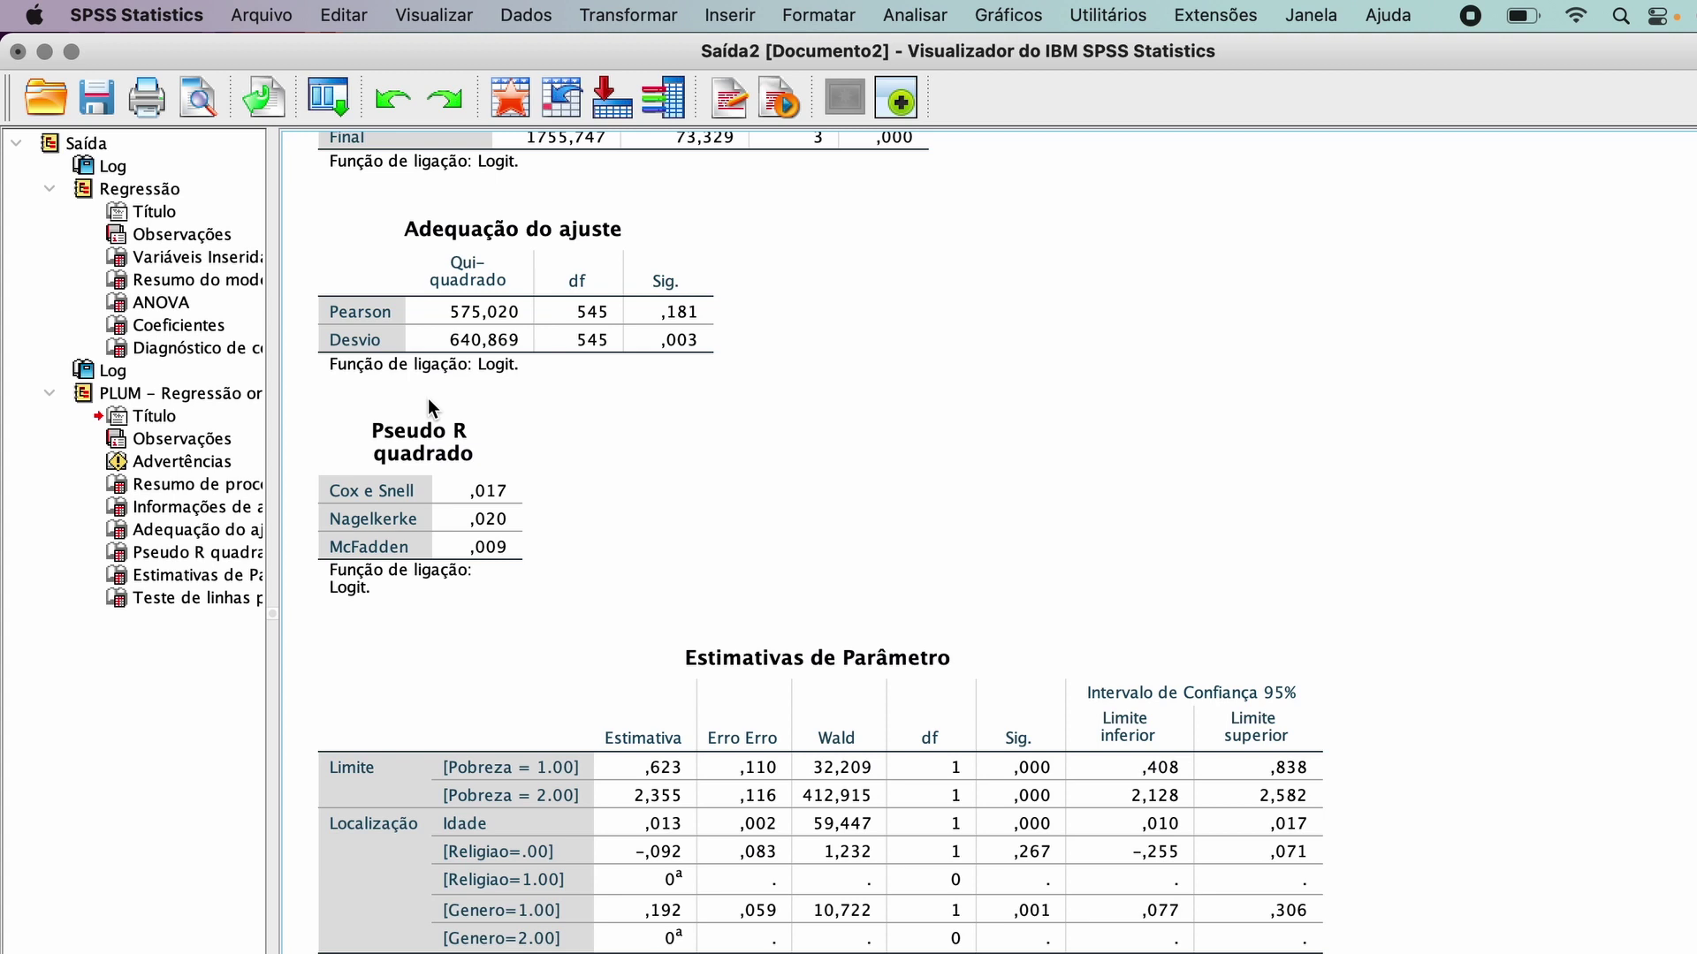
pyautogui.click(331, 532)
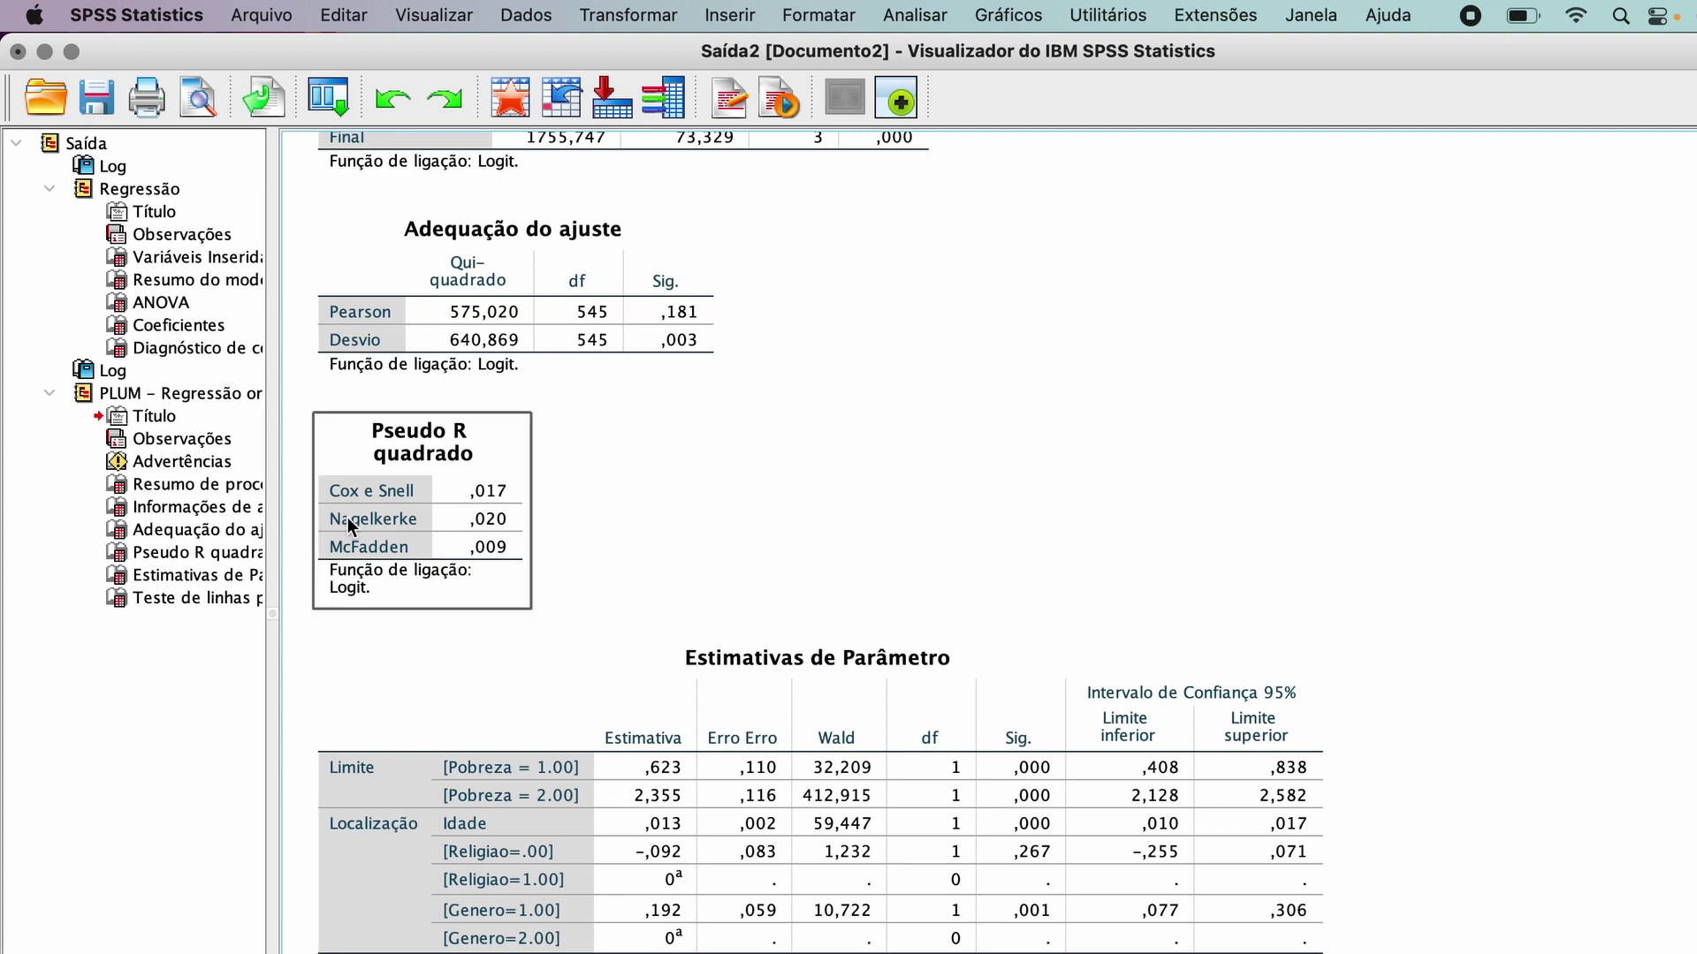
pyautogui.click(565, 516)
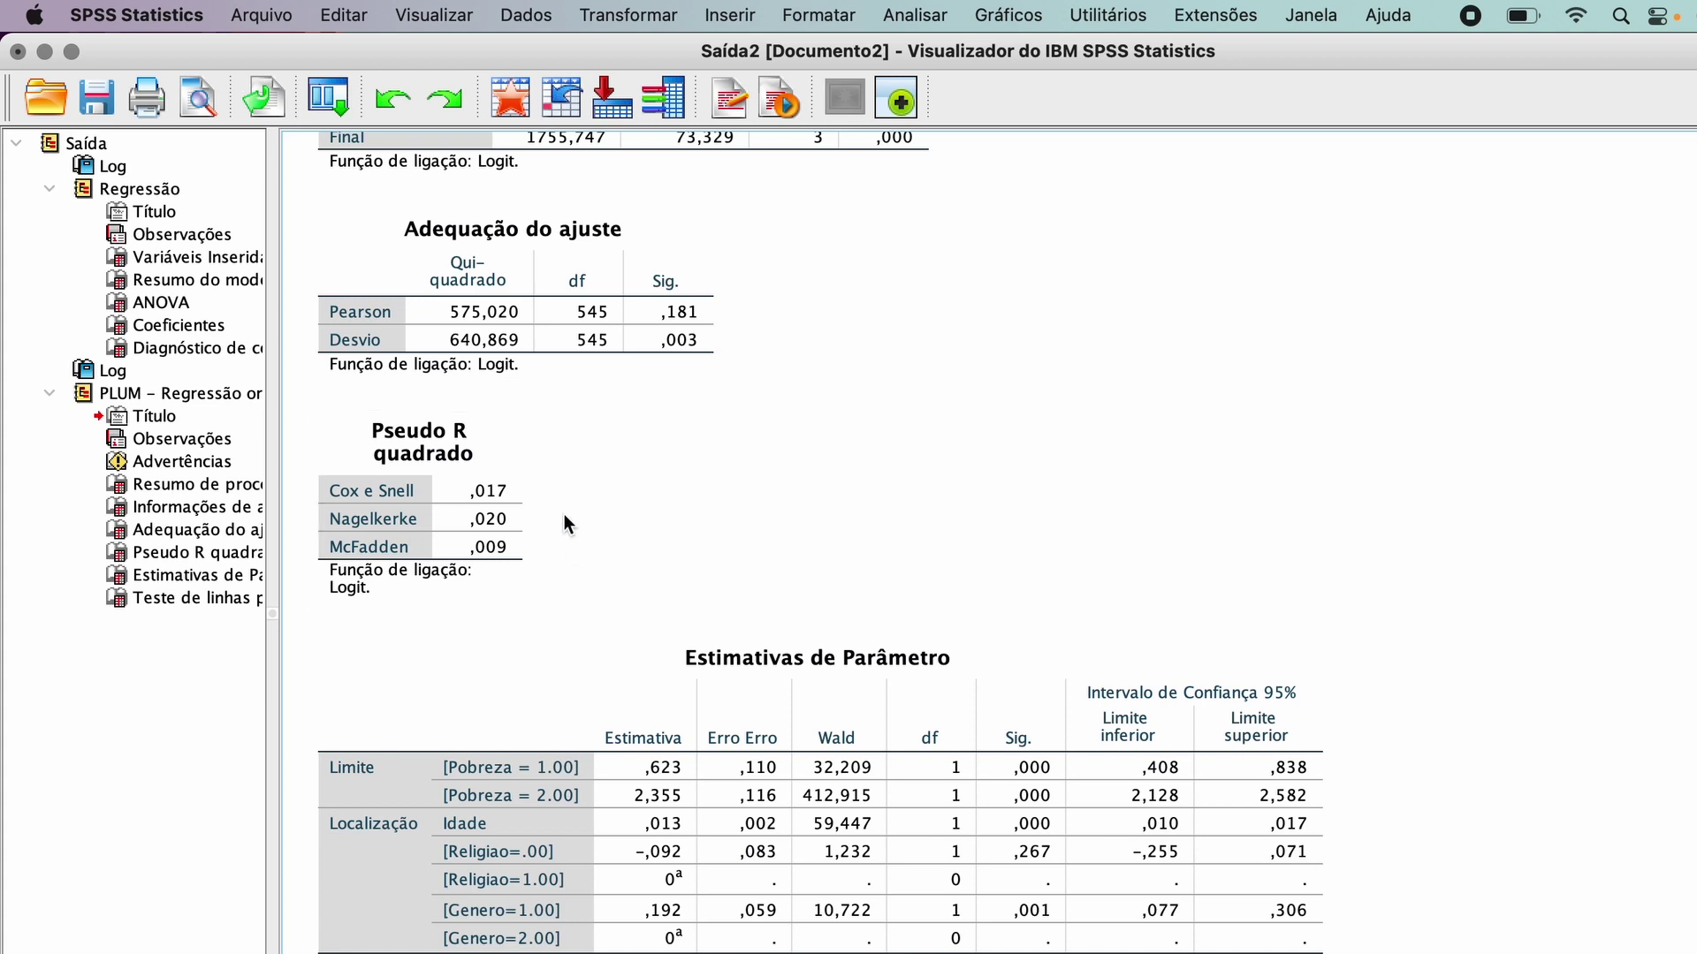
pyautogui.click(474, 489)
pyautogui.click(815, 579)
pyautogui.click(486, 523)
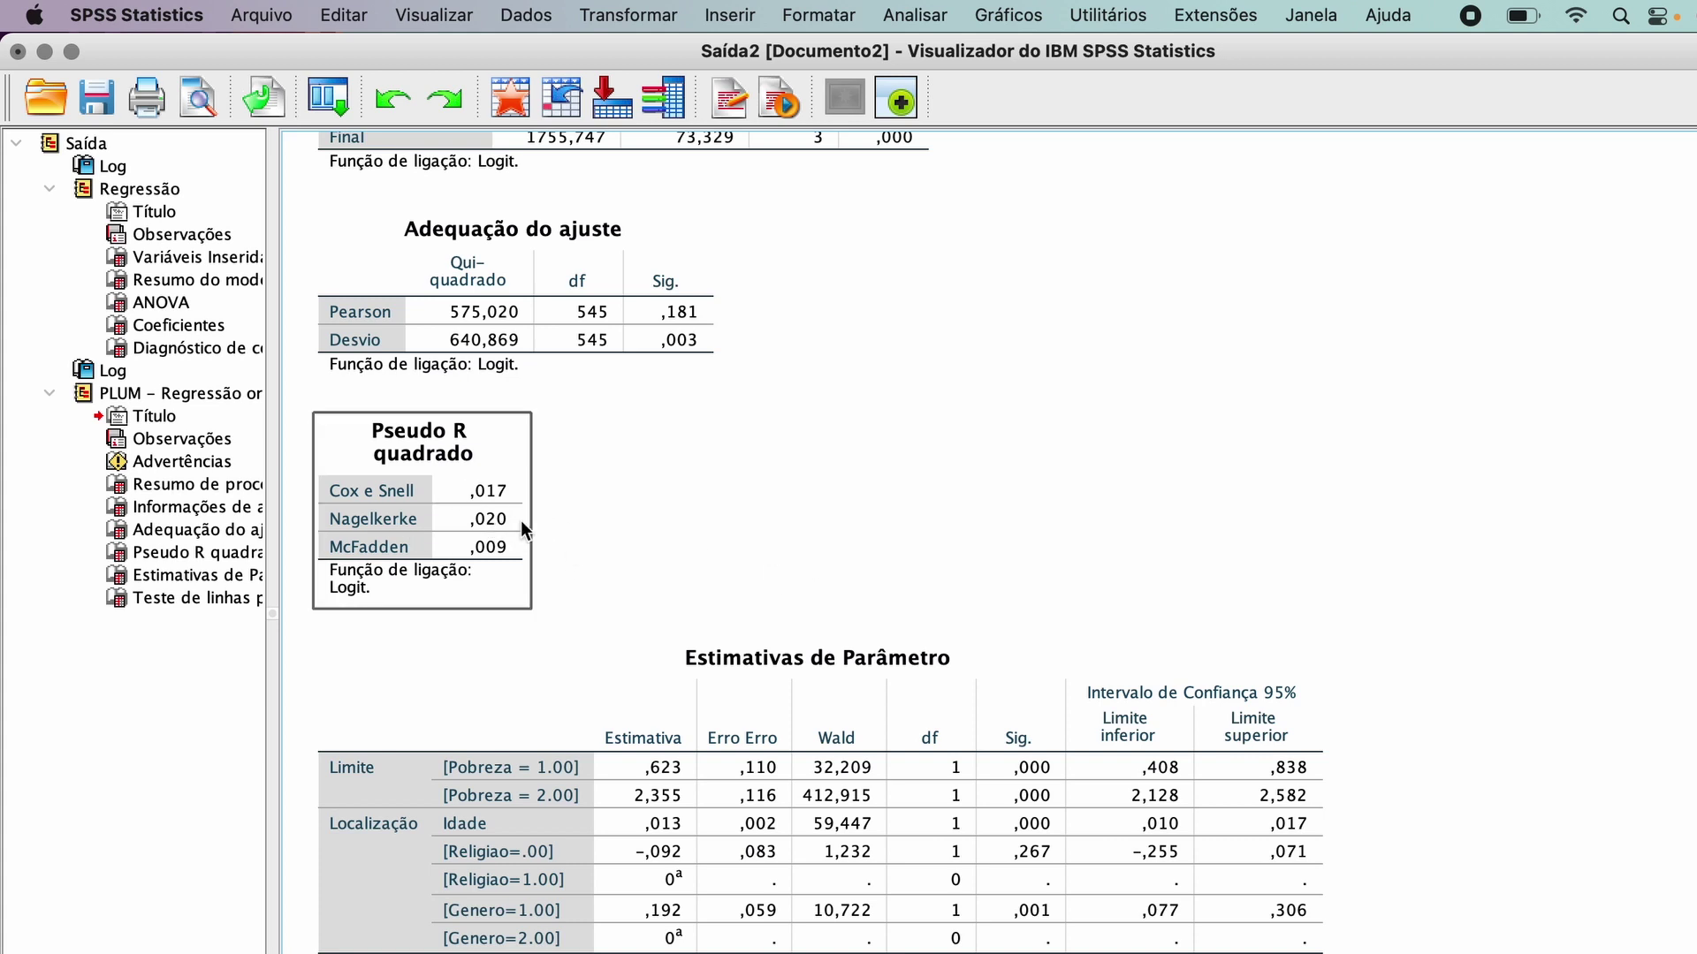
pyautogui.click(623, 523)
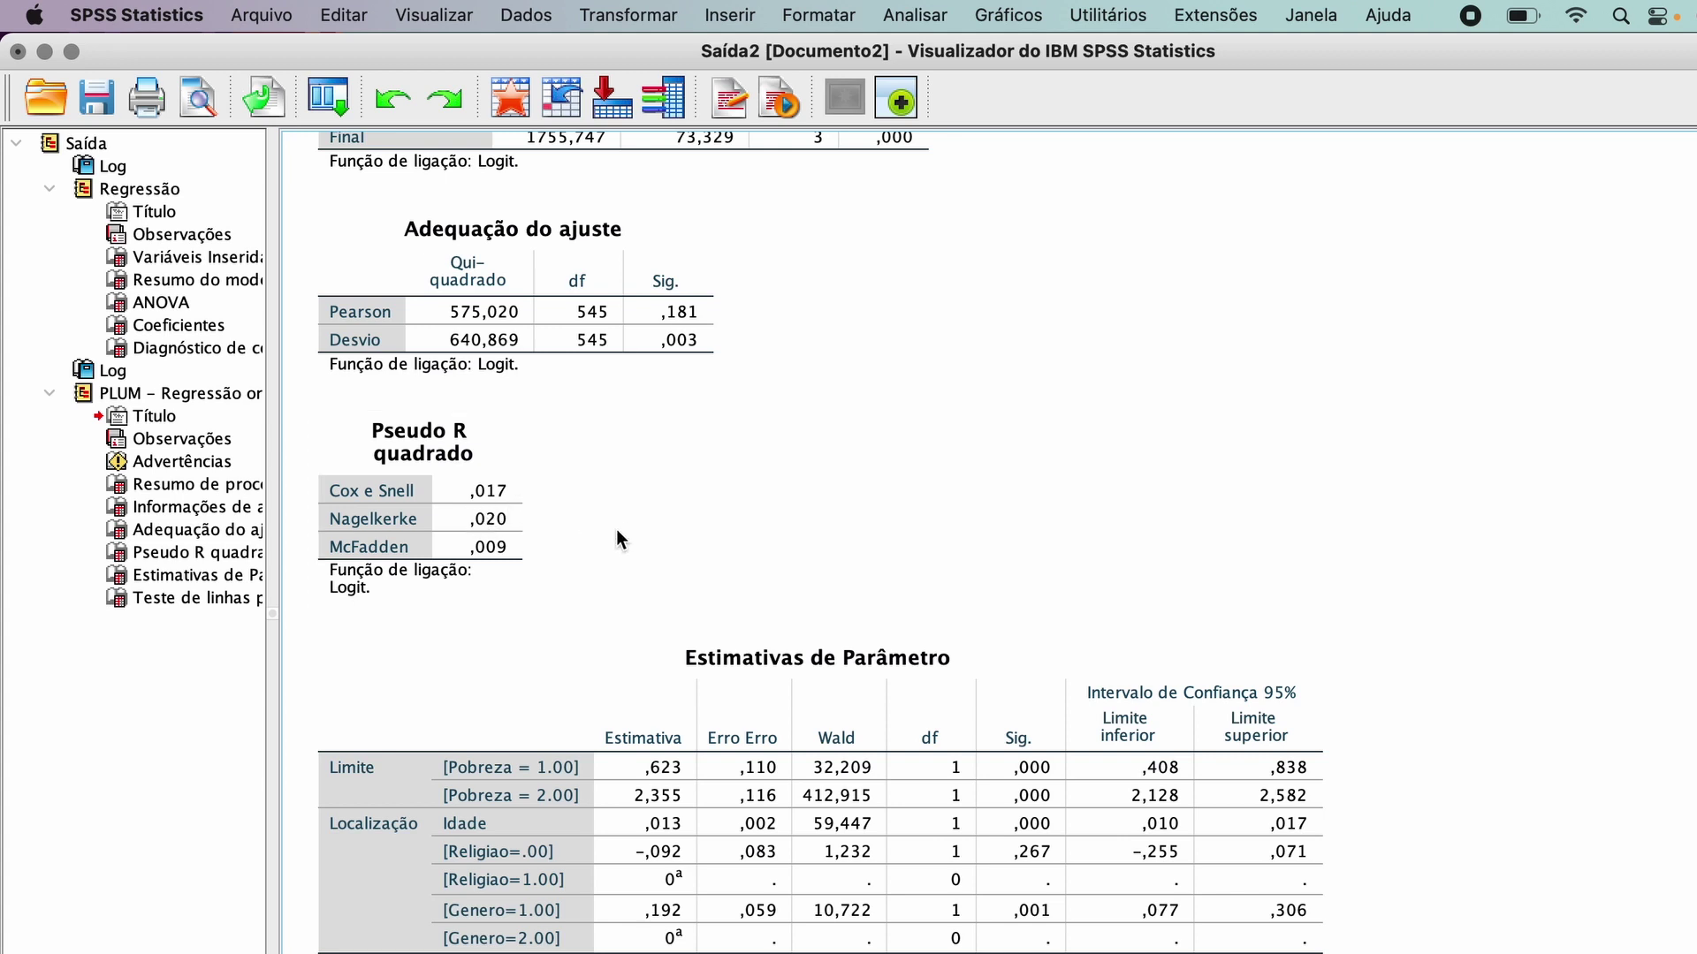
pyautogui.click(512, 489)
pyautogui.click(689, 555)
pyautogui.click(481, 433)
pyautogui.click(708, 561)
# Examine the chi-square and significance in the Teste de linhas paralelas table of the ordinal regression output
pyautogui.scroll(-5, 1344, 814)
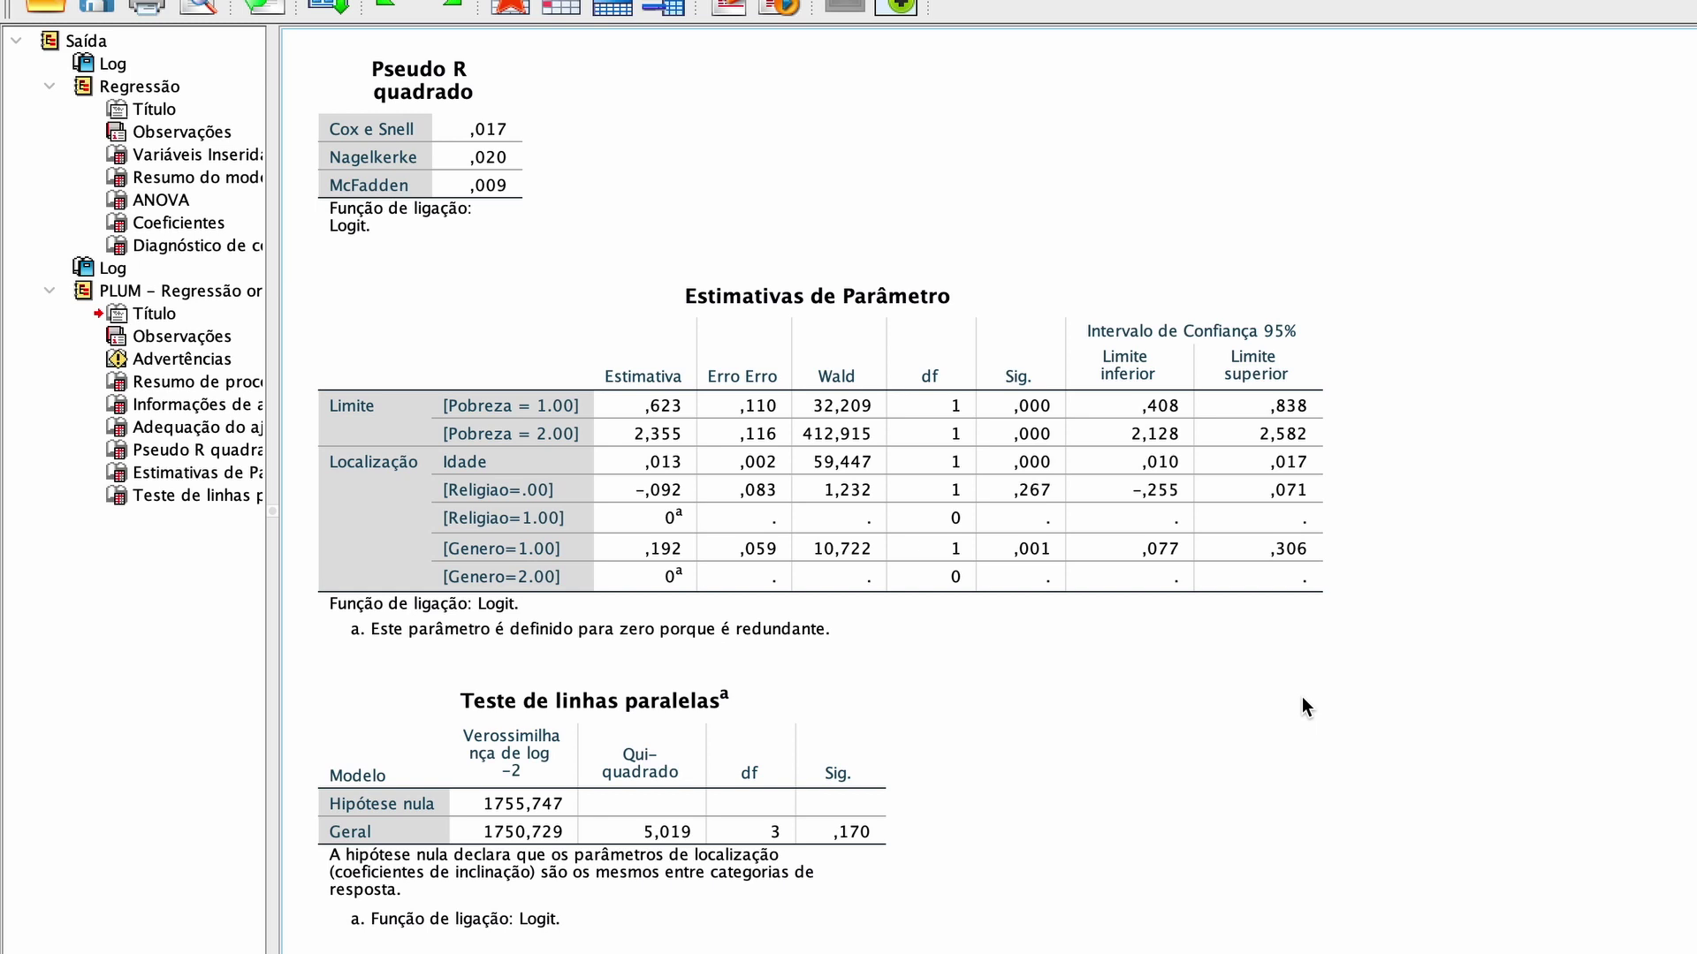
pyautogui.click(718, 837)
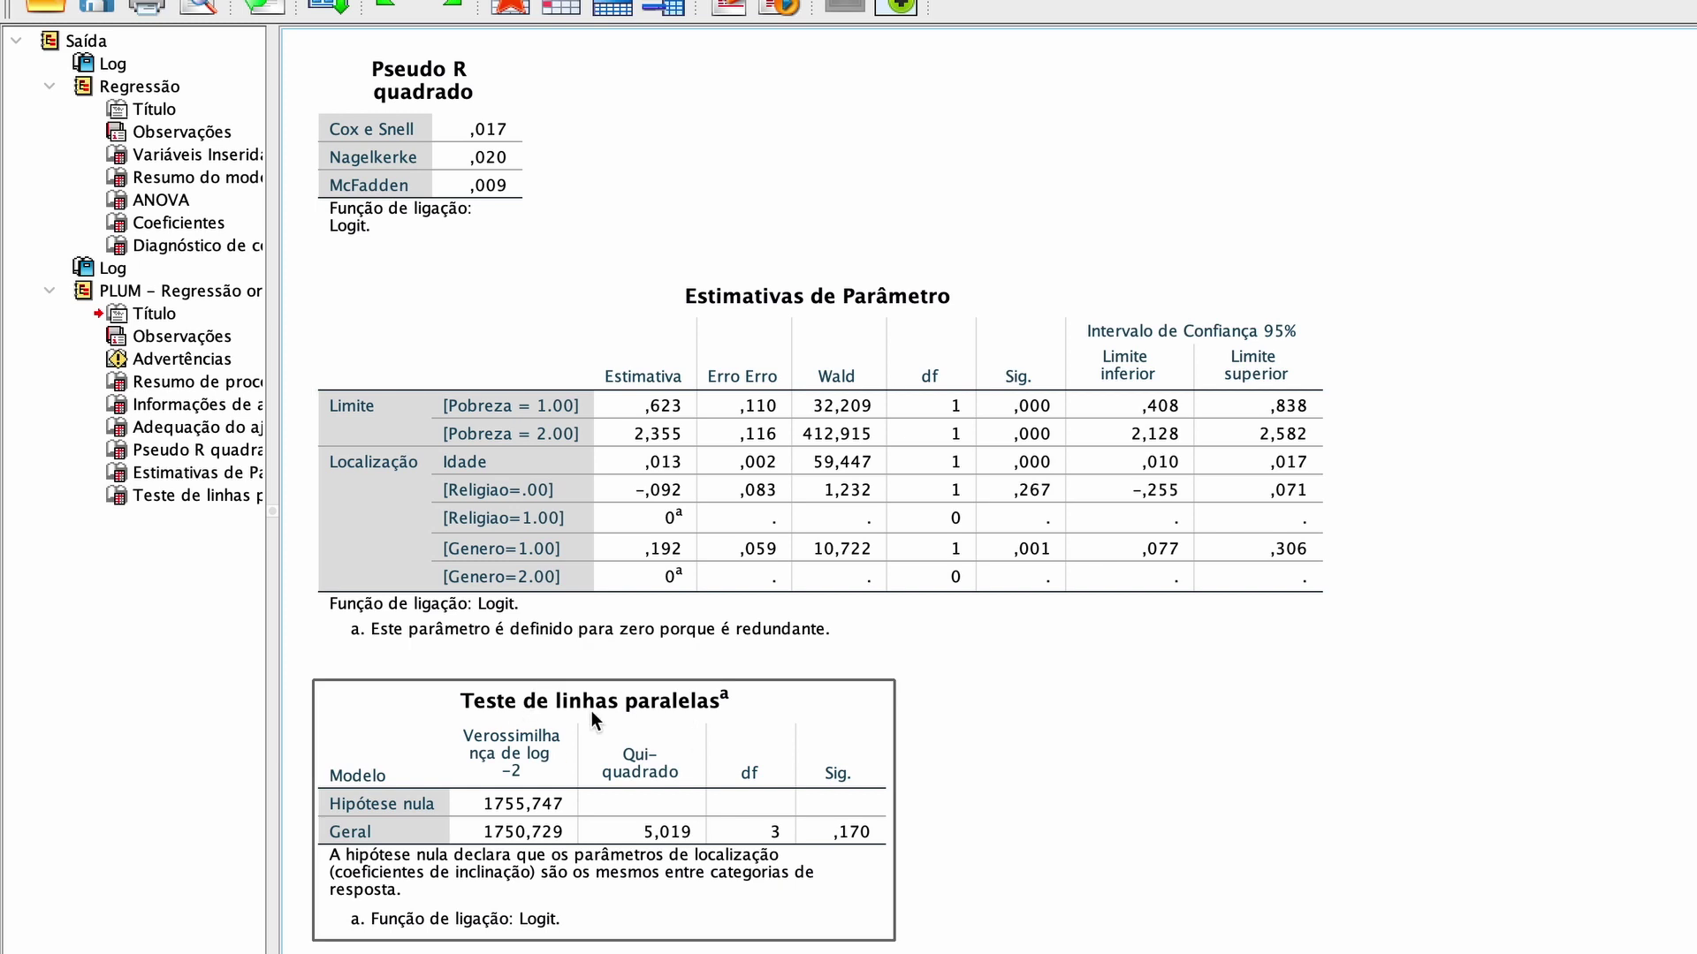
pyautogui.click(1016, 734)
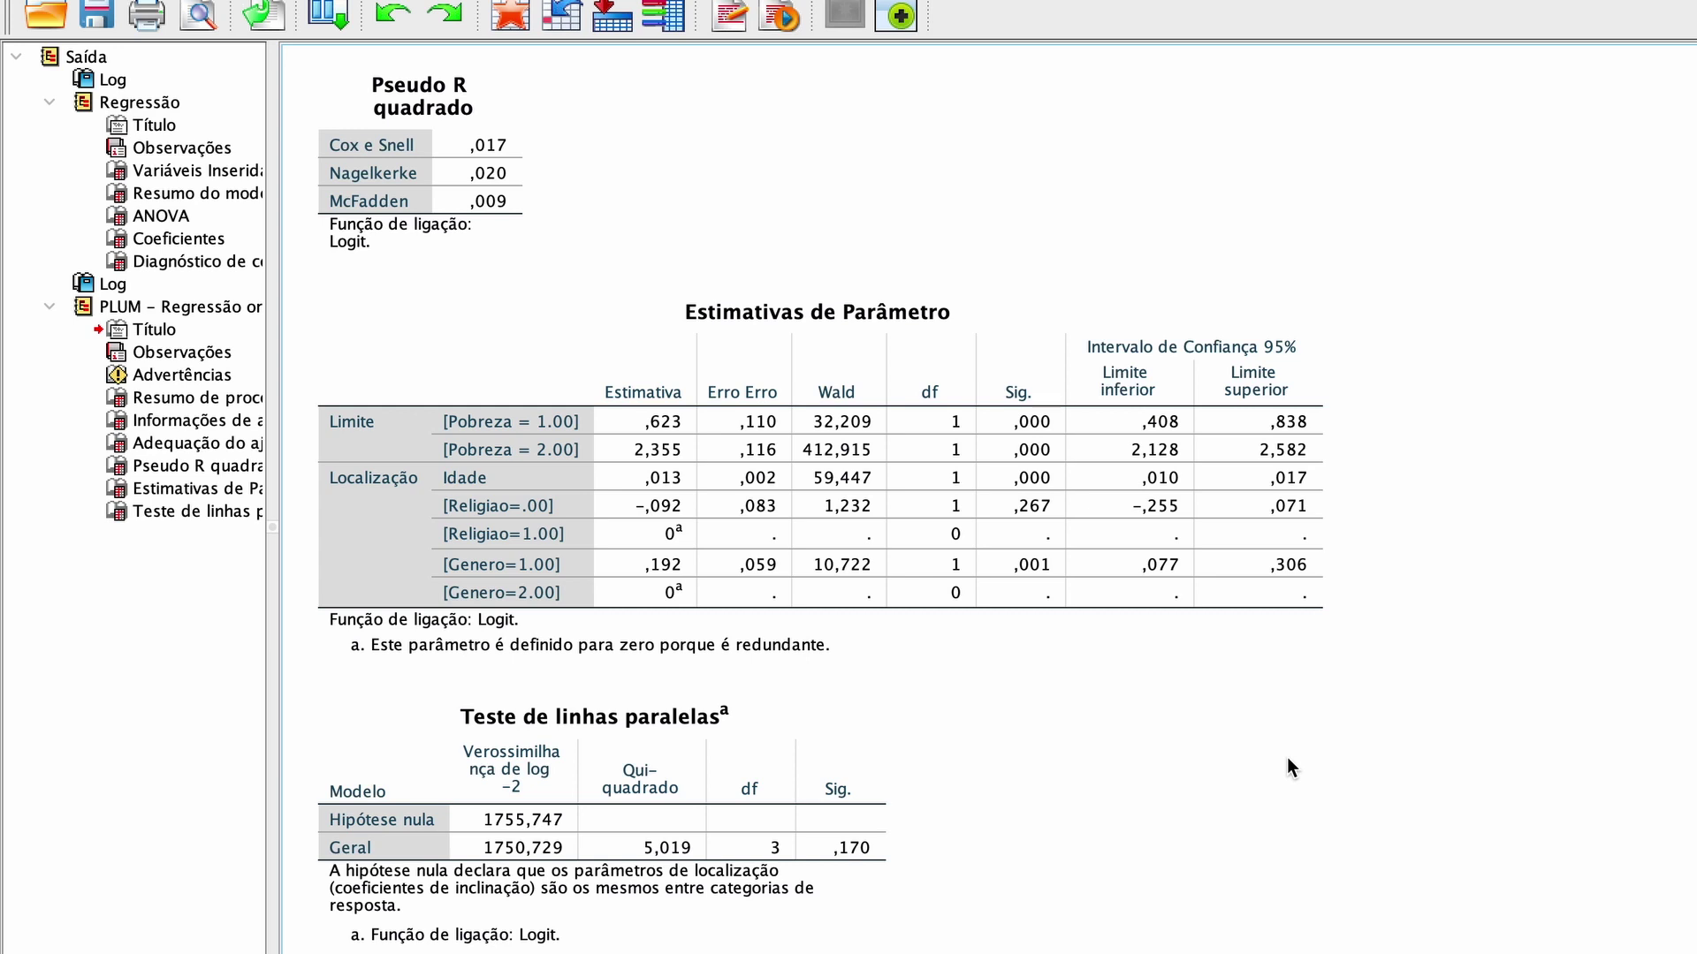
pyautogui.click(649, 876)
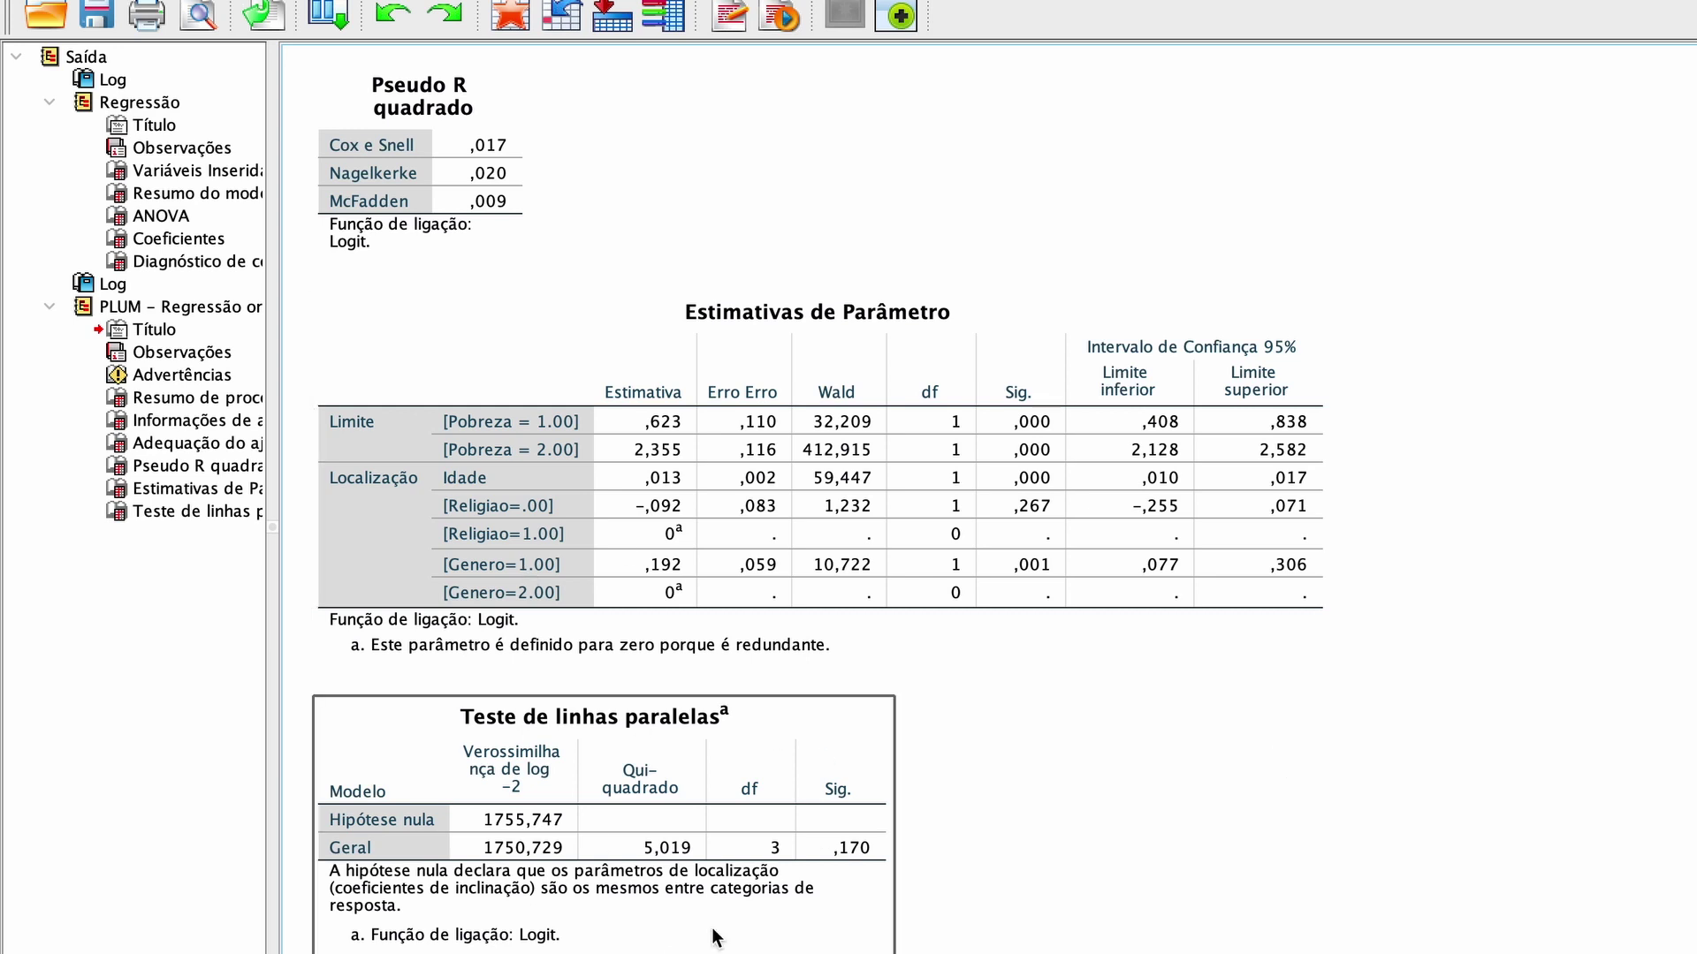
pyautogui.click(1106, 873)
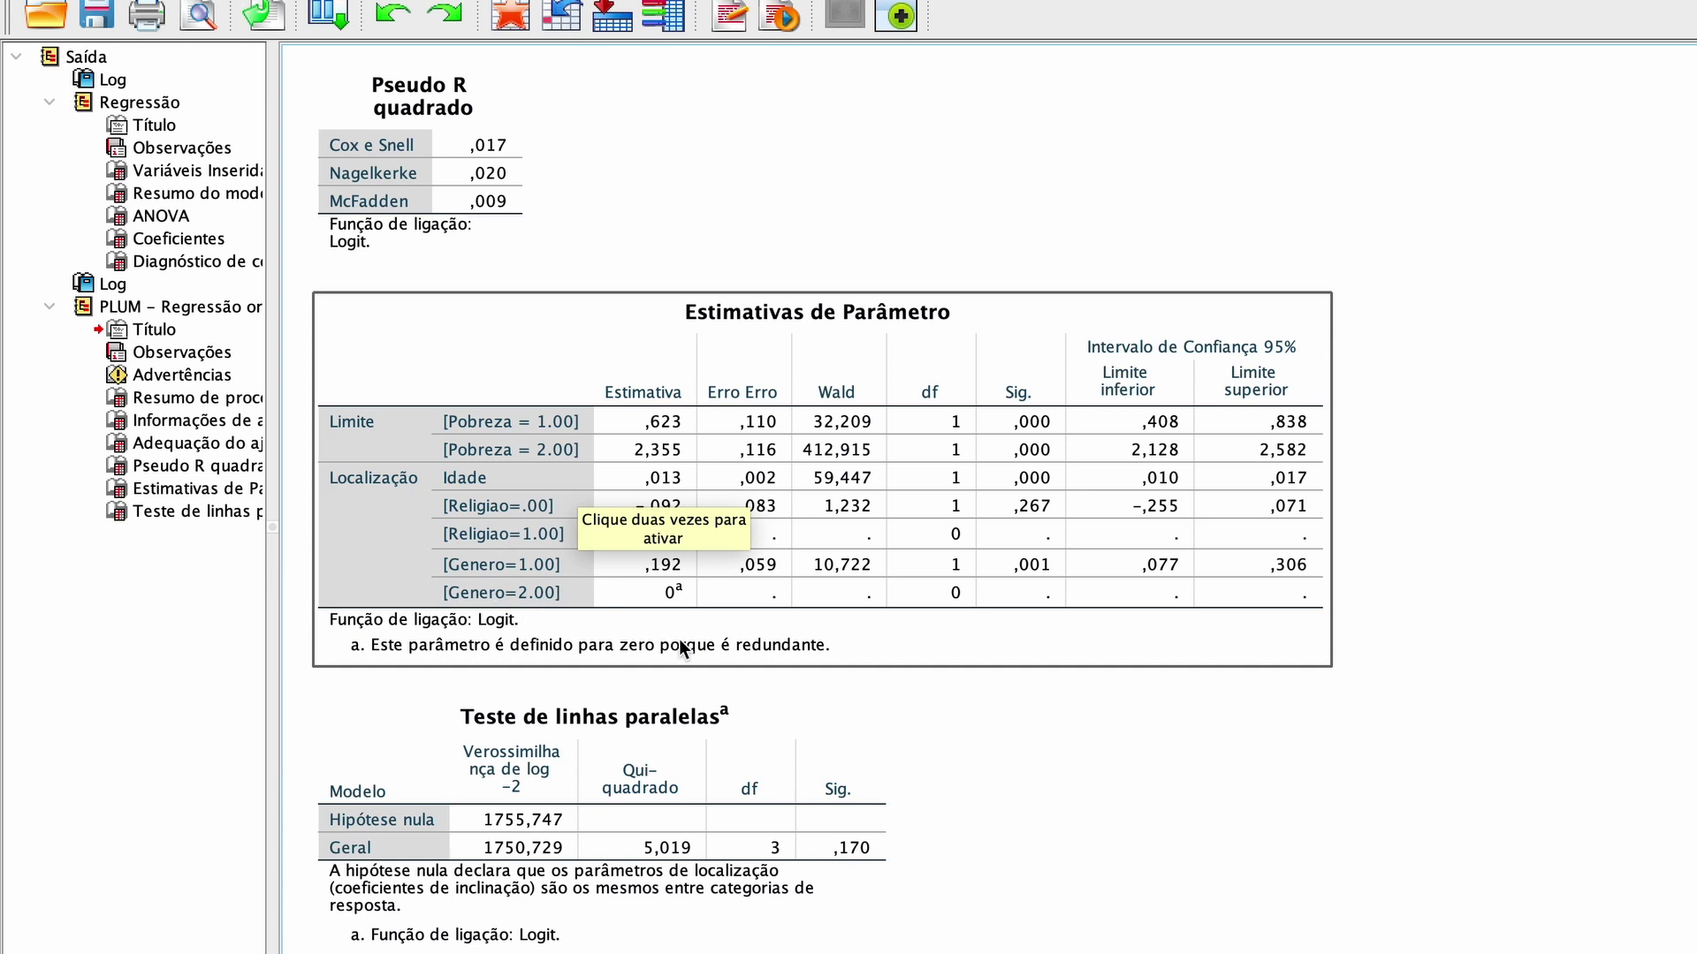
# Check the value labels of Genero in the variable definitions of the Banco_Ordinal.sav dataset
pyautogui.rightClick(1218, 953)
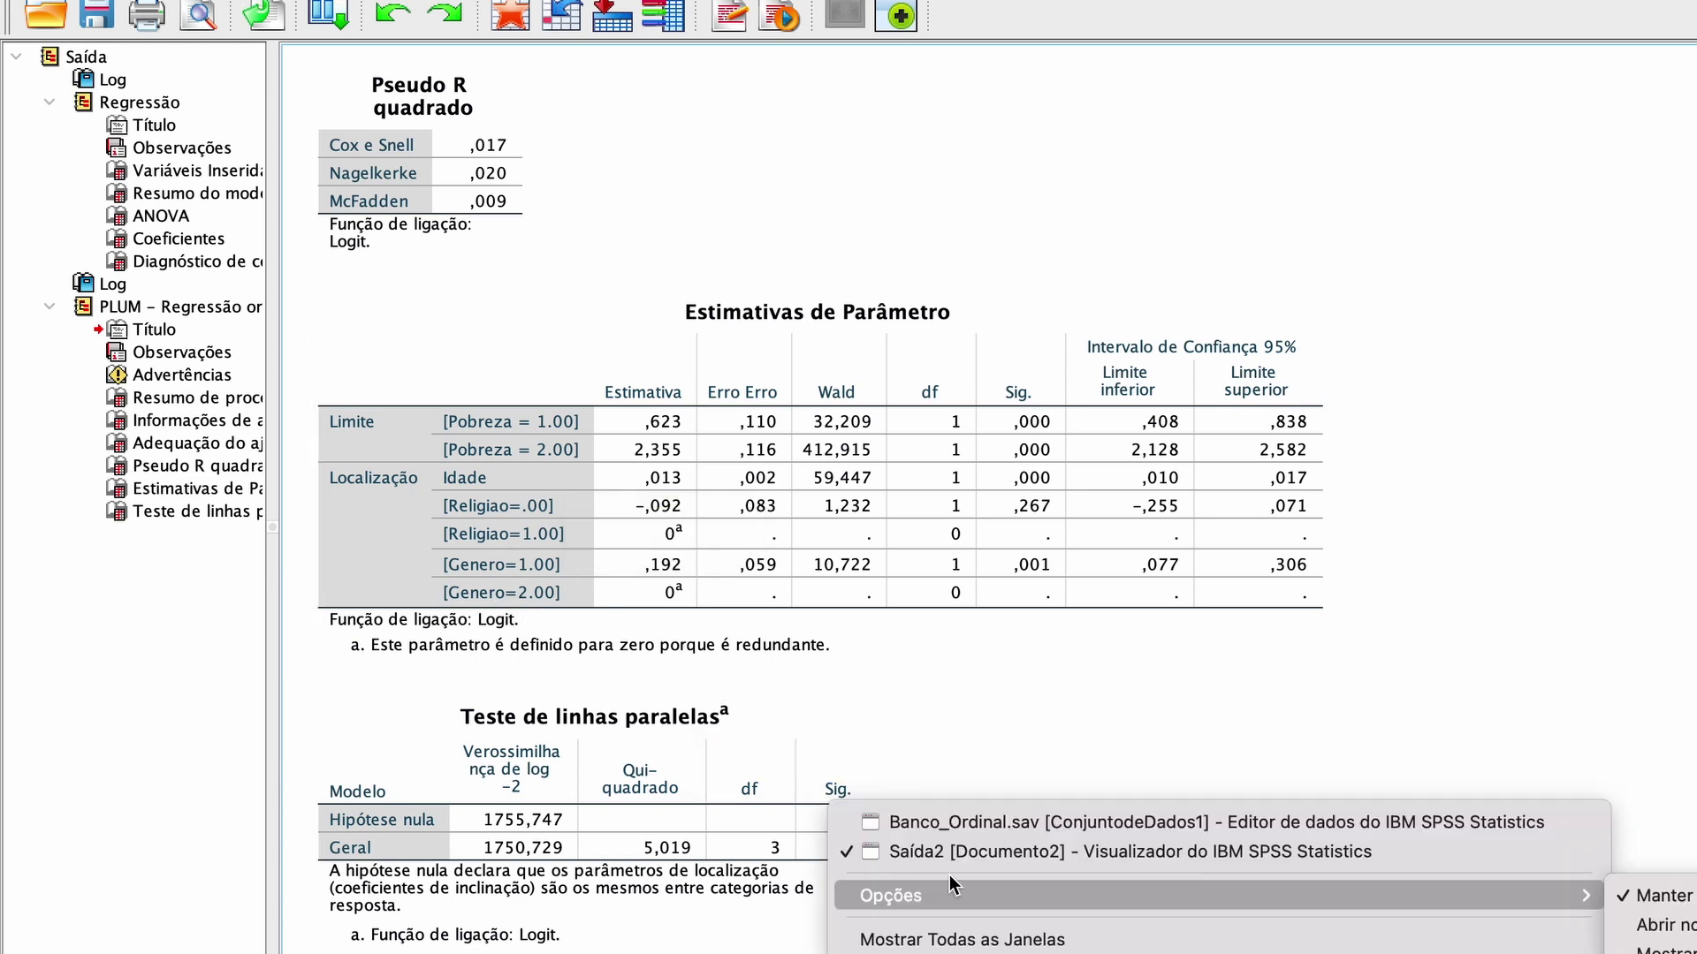
pyautogui.click(955, 827)
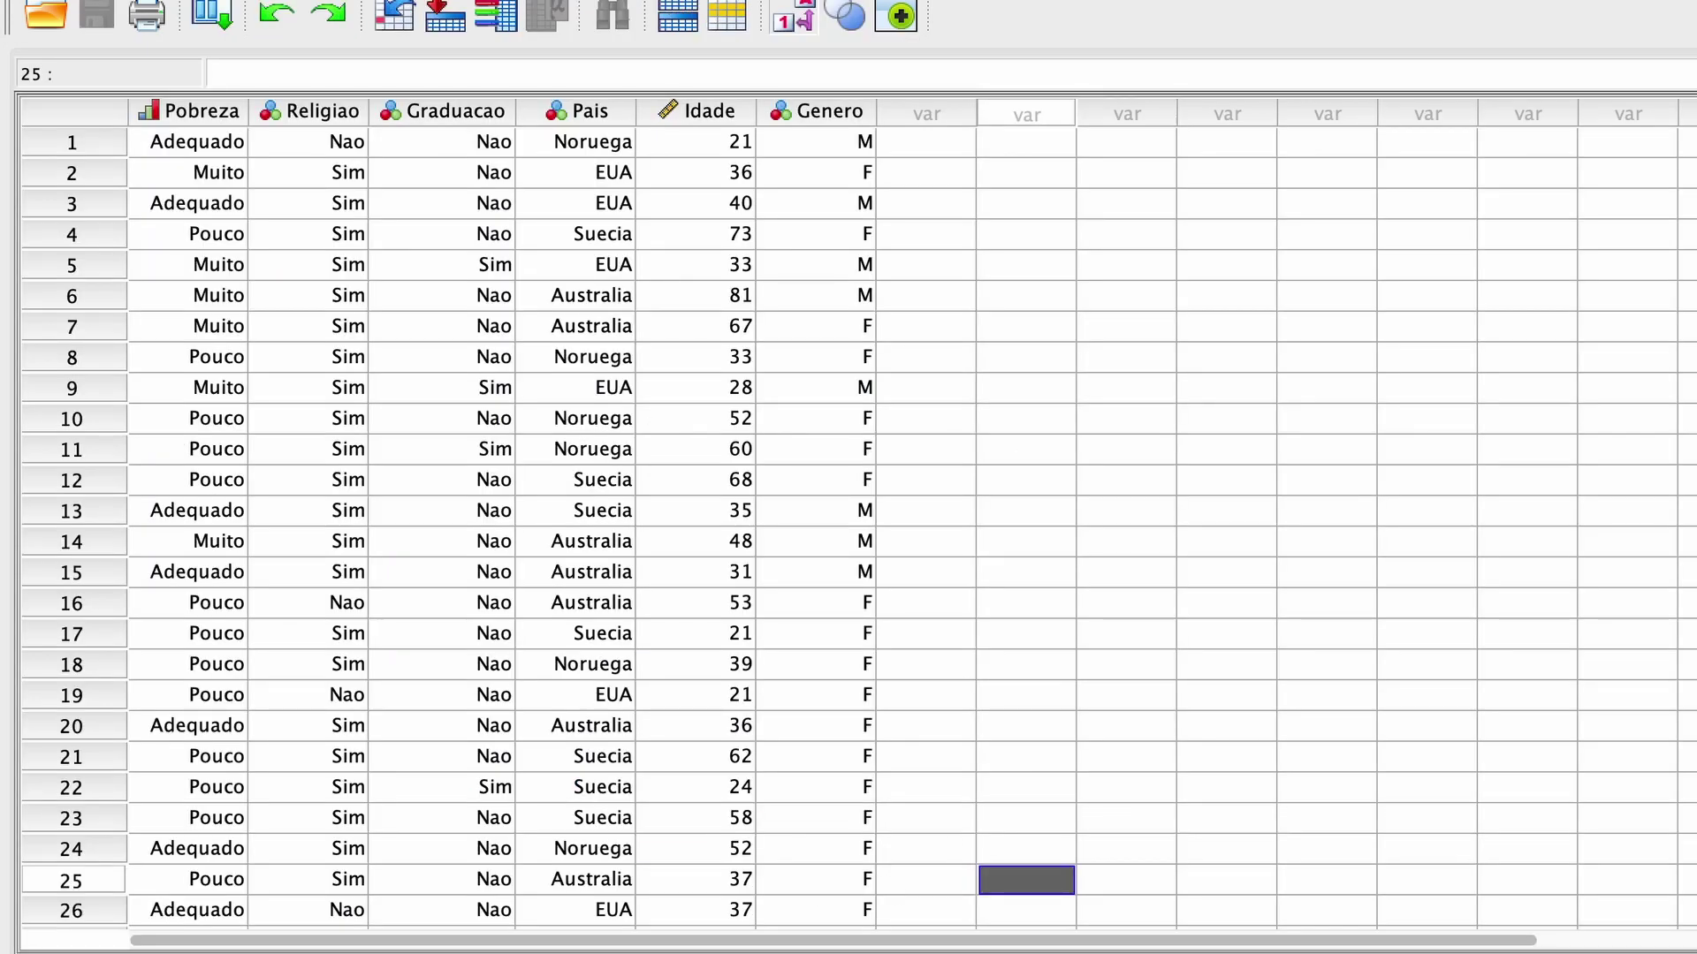
pyautogui.hotkey('ctrl', 't')
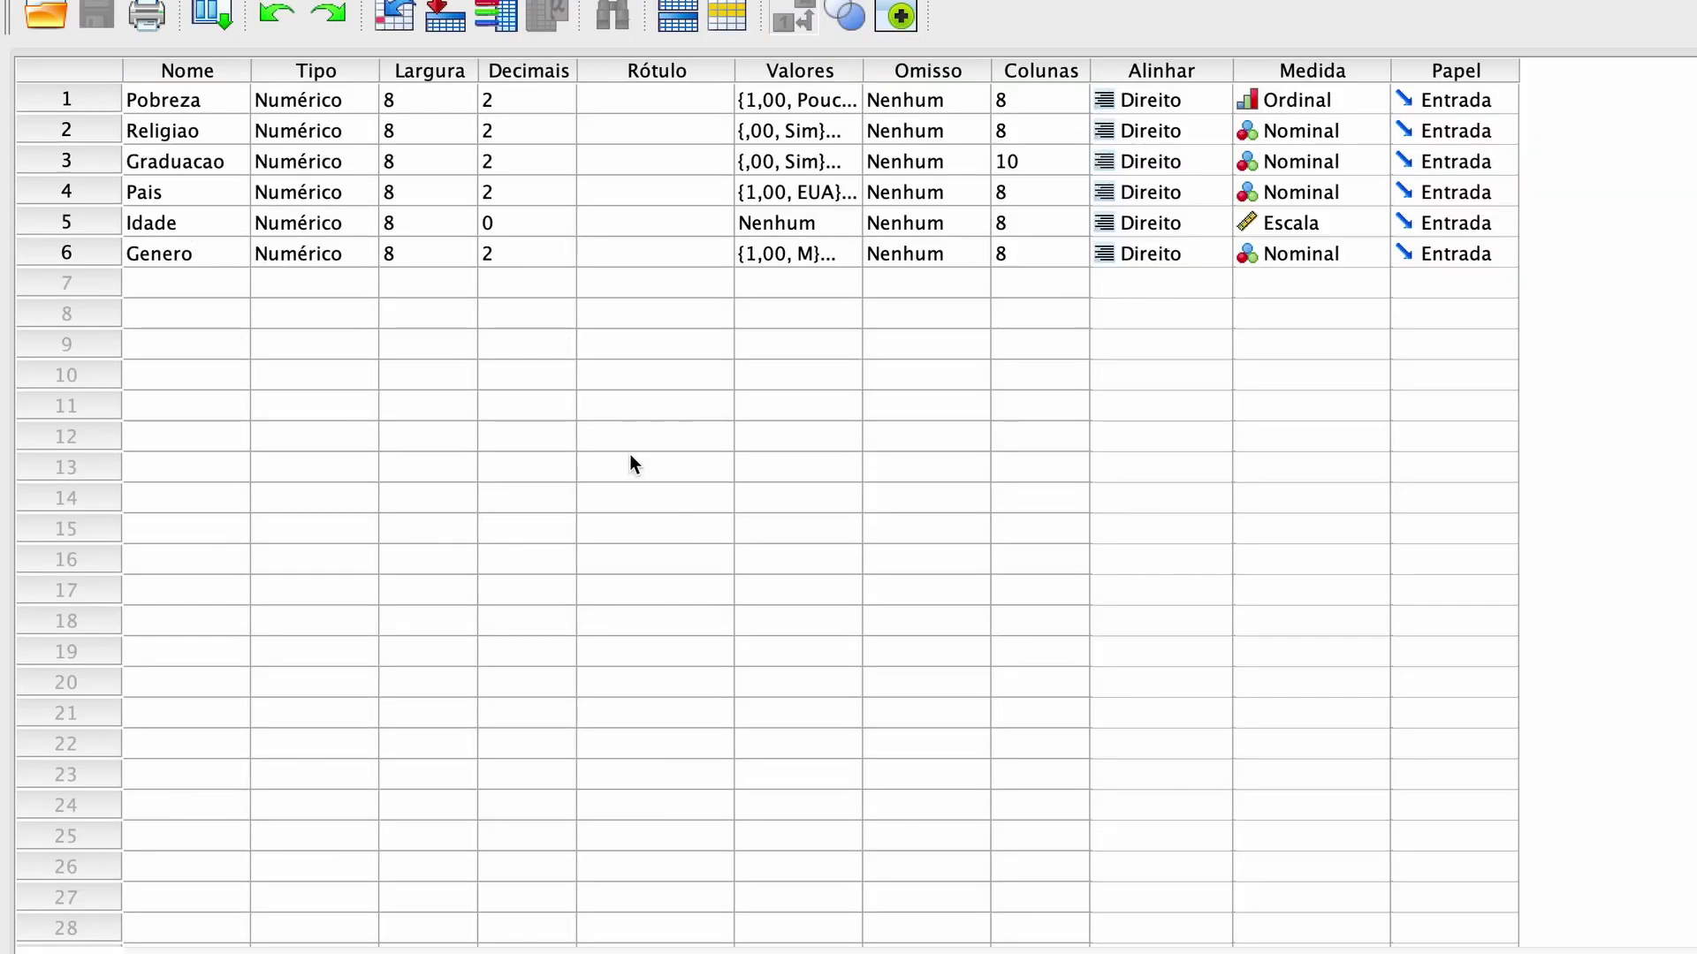
pyautogui.click(851, 255)
pyautogui.click(851, 252)
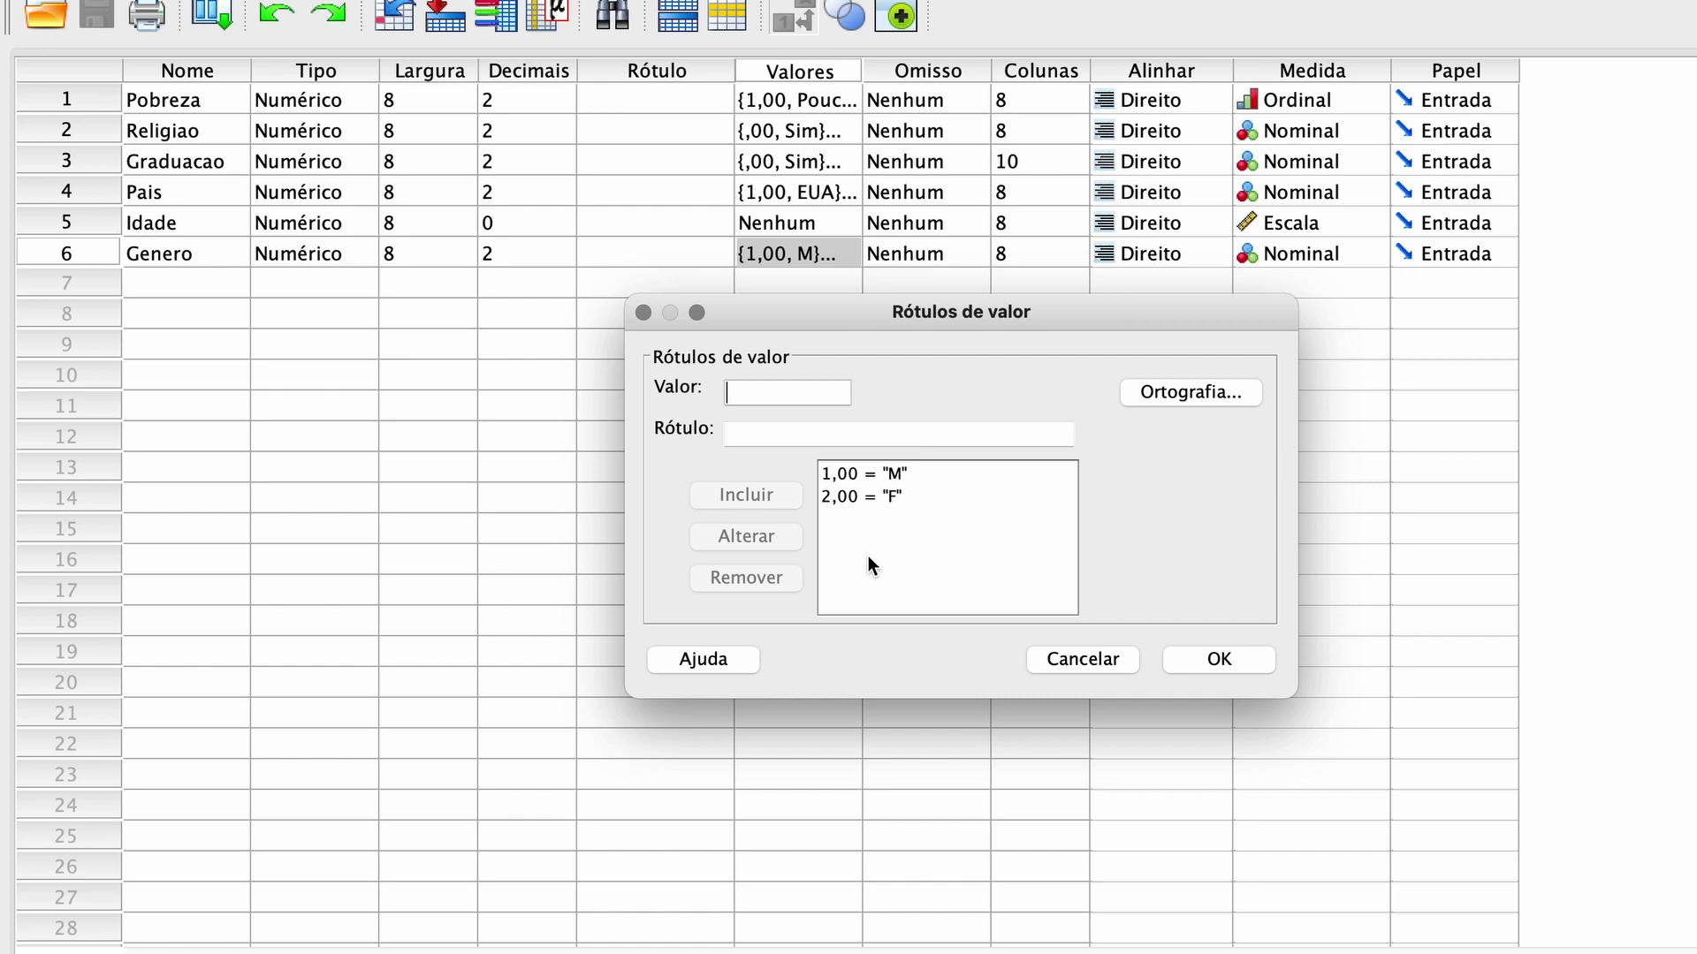
pyautogui.click(1224, 663)
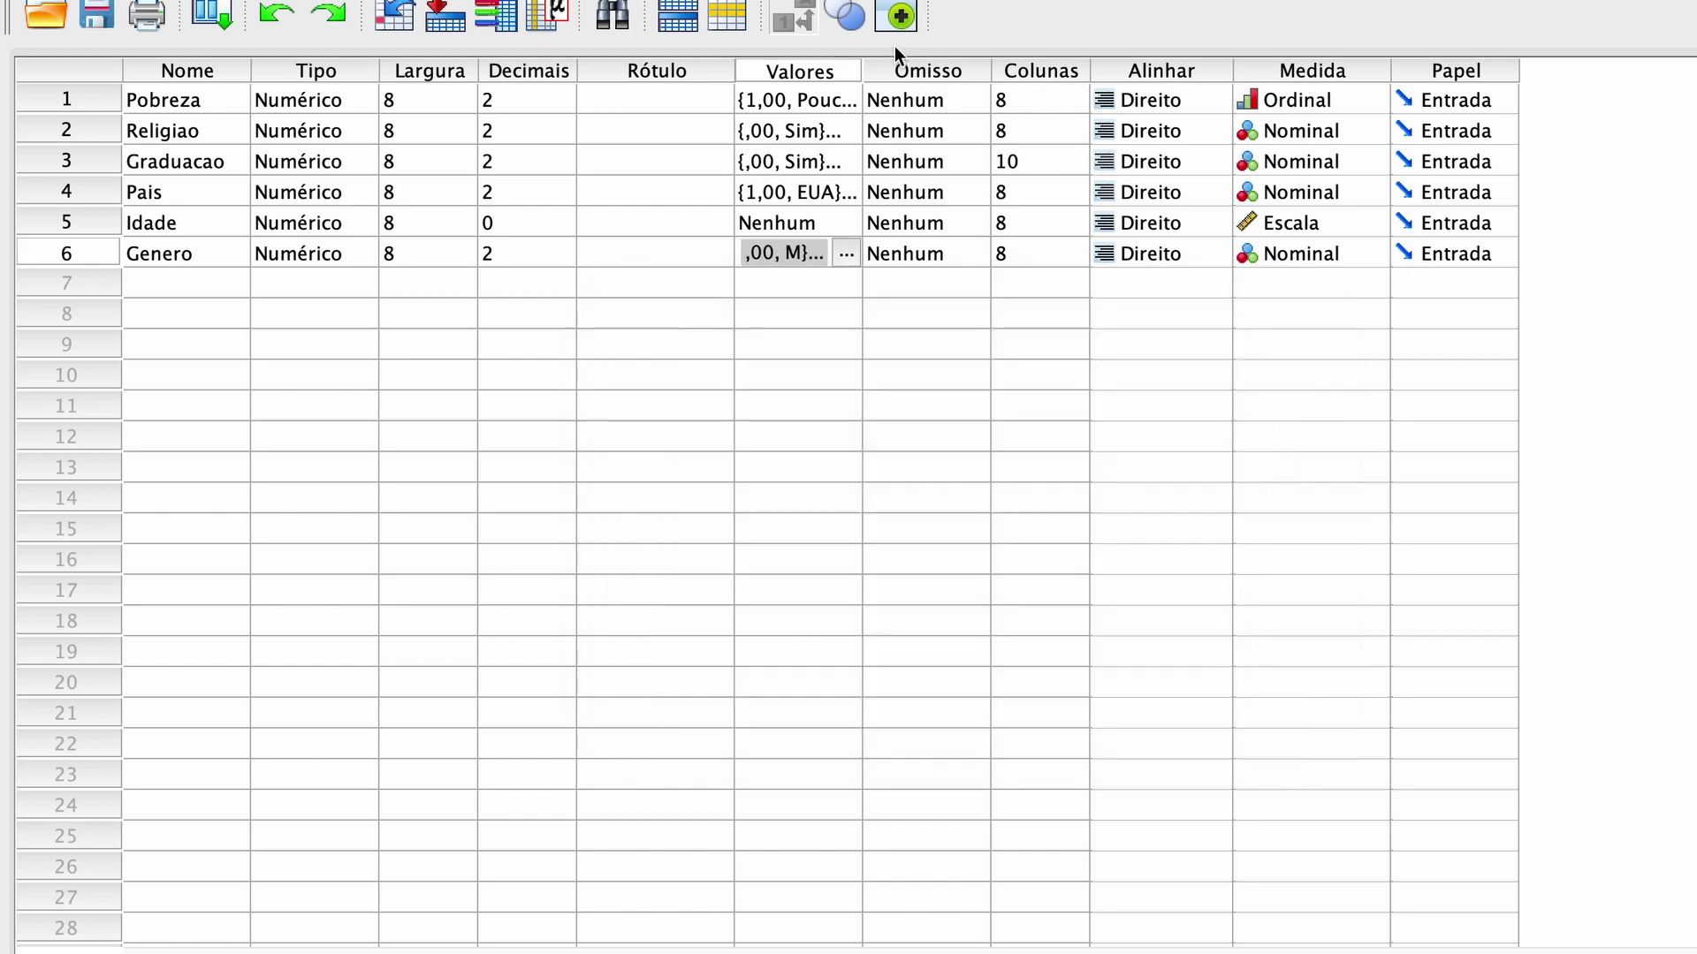
# Check the value labels of Religiao in the variable definitions, and return to the Saída2 output
pyautogui.click(841, 133)
pyautogui.click(844, 133)
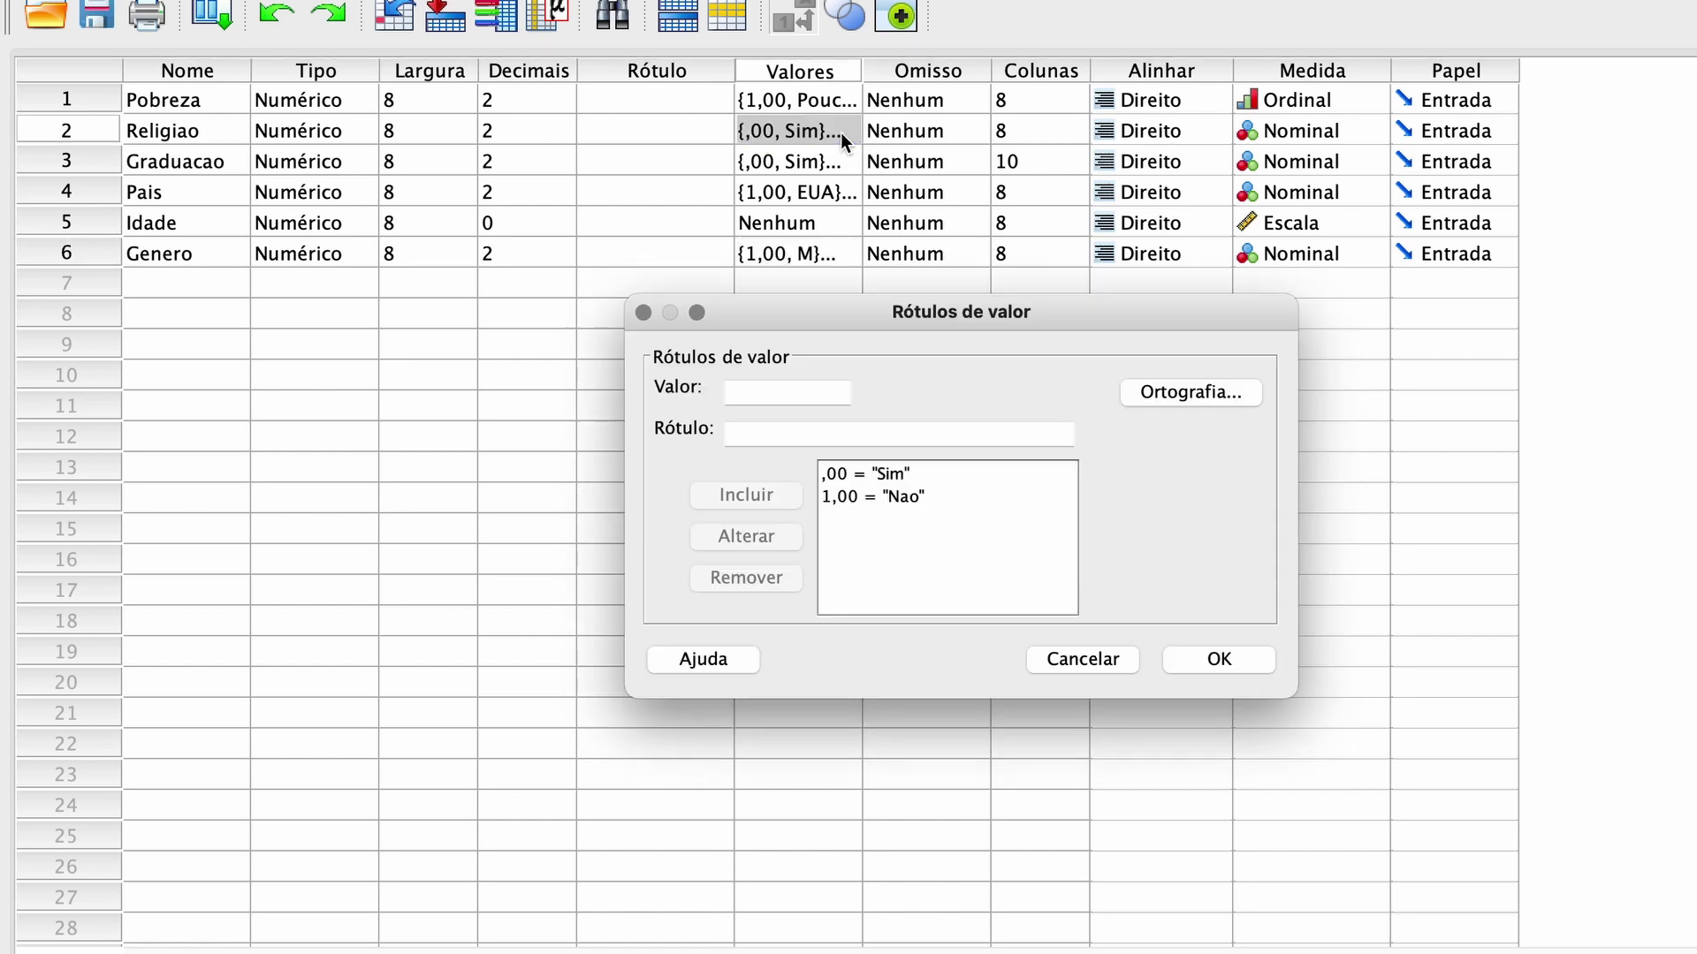
pyautogui.click(1200, 662)
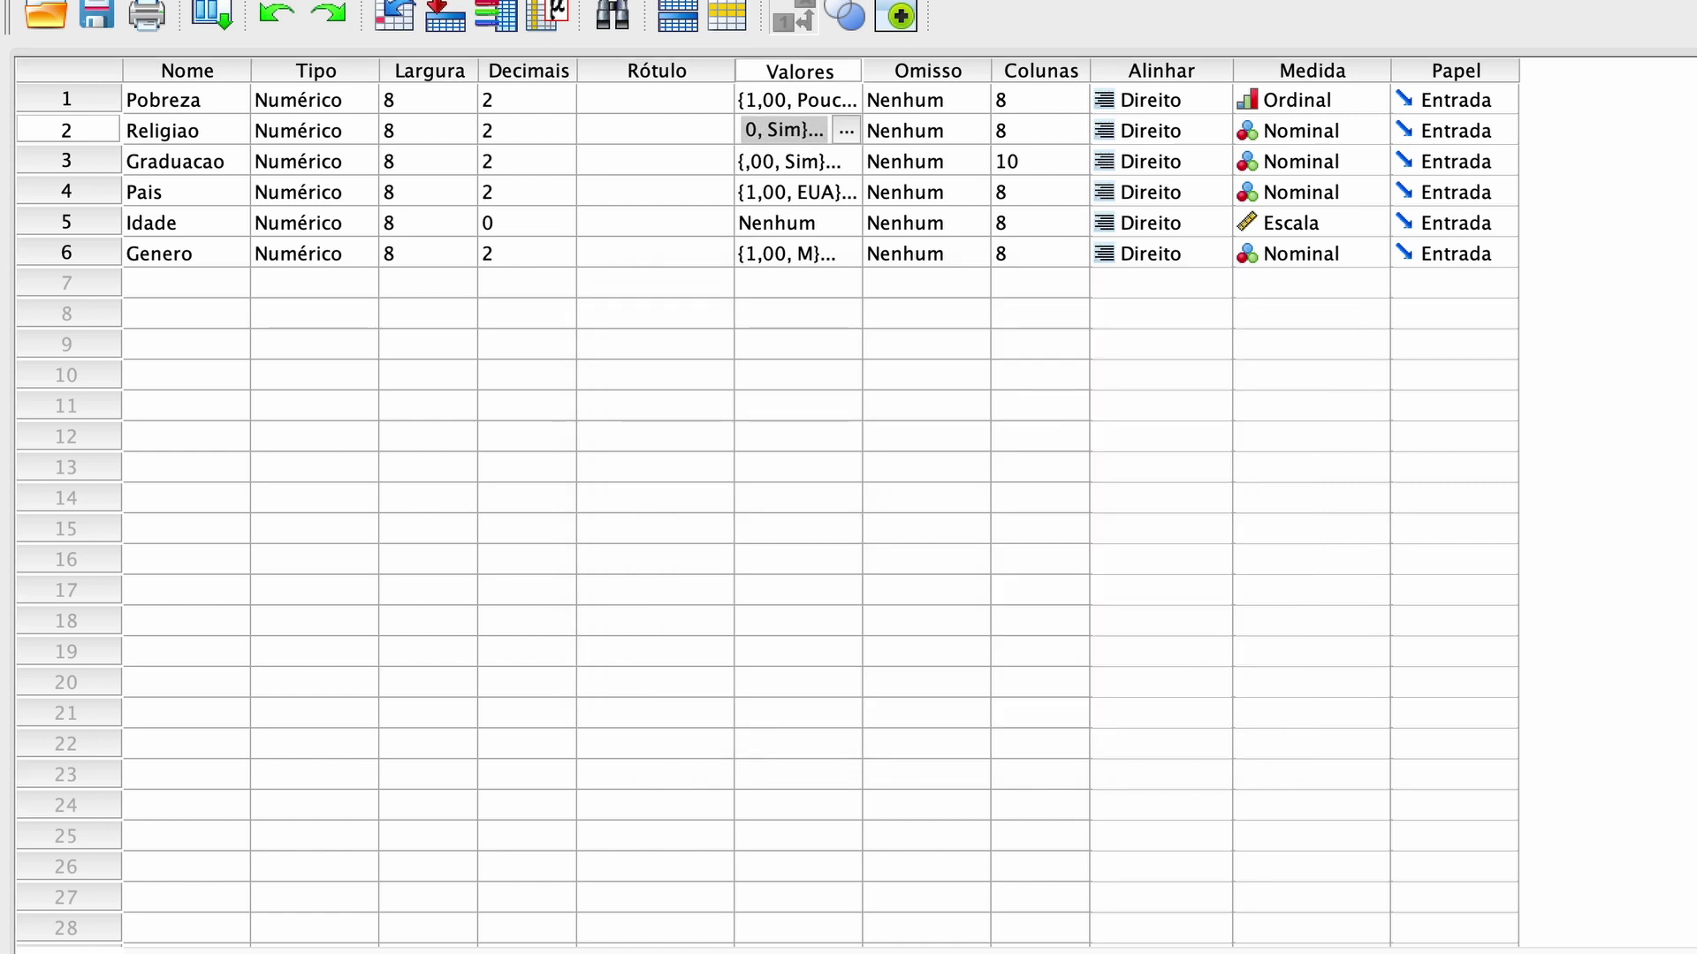
pyautogui.rightClick(963, 950)
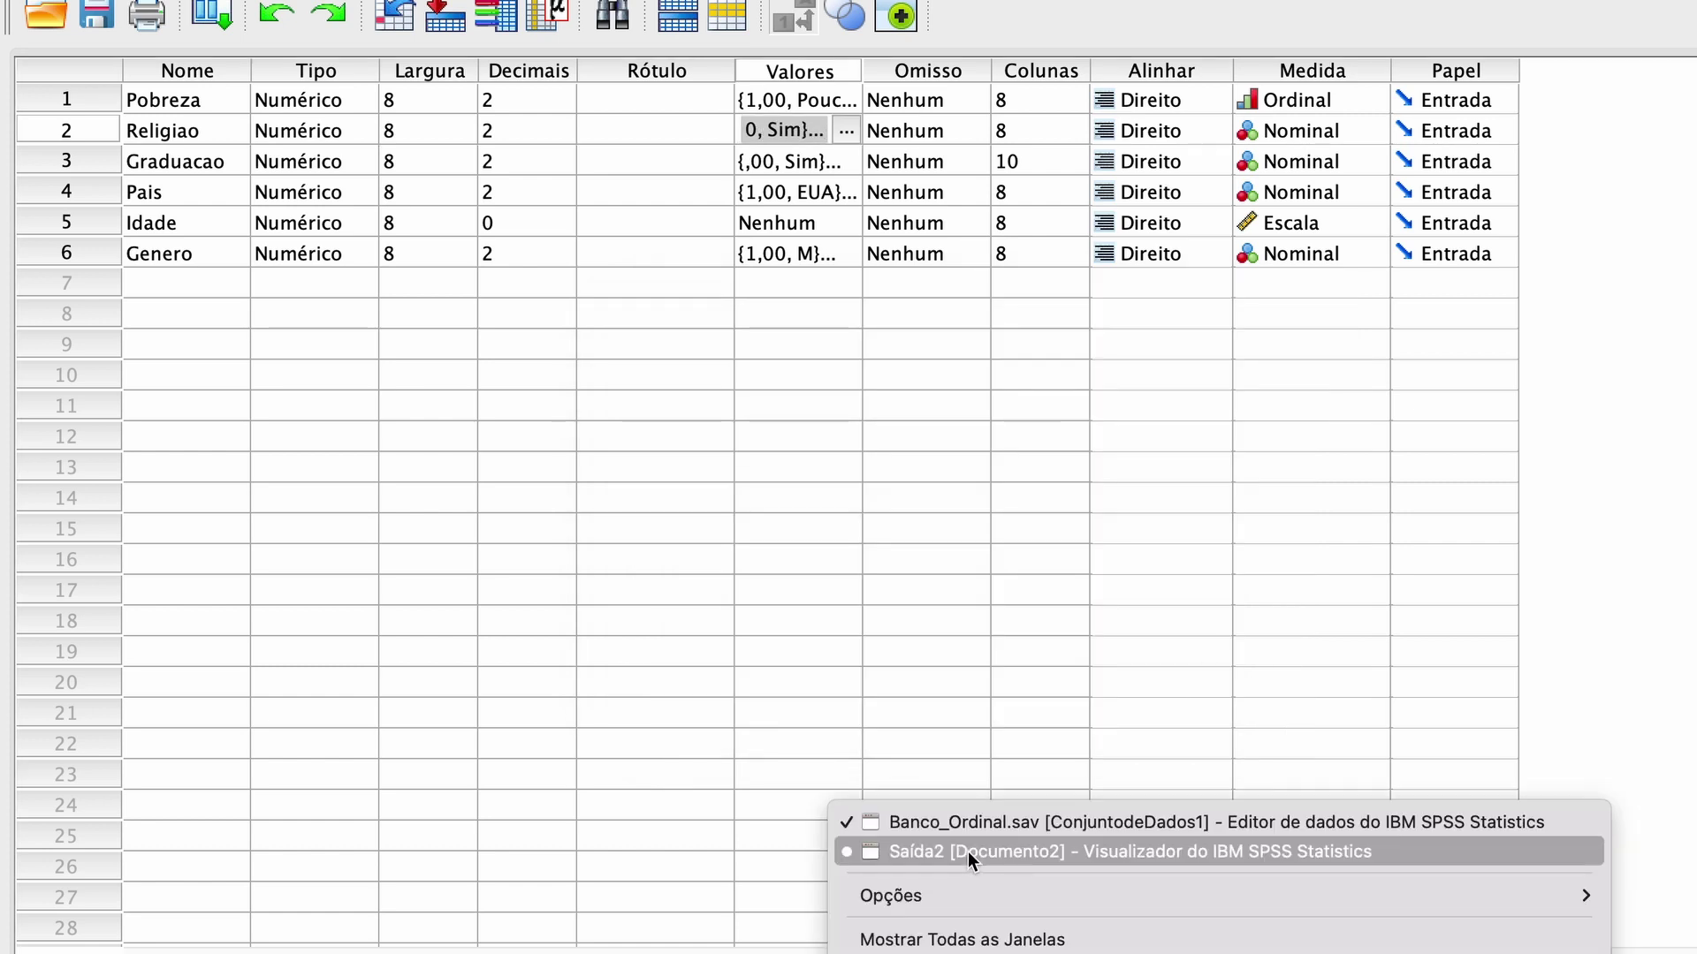
pyautogui.click(968, 851)
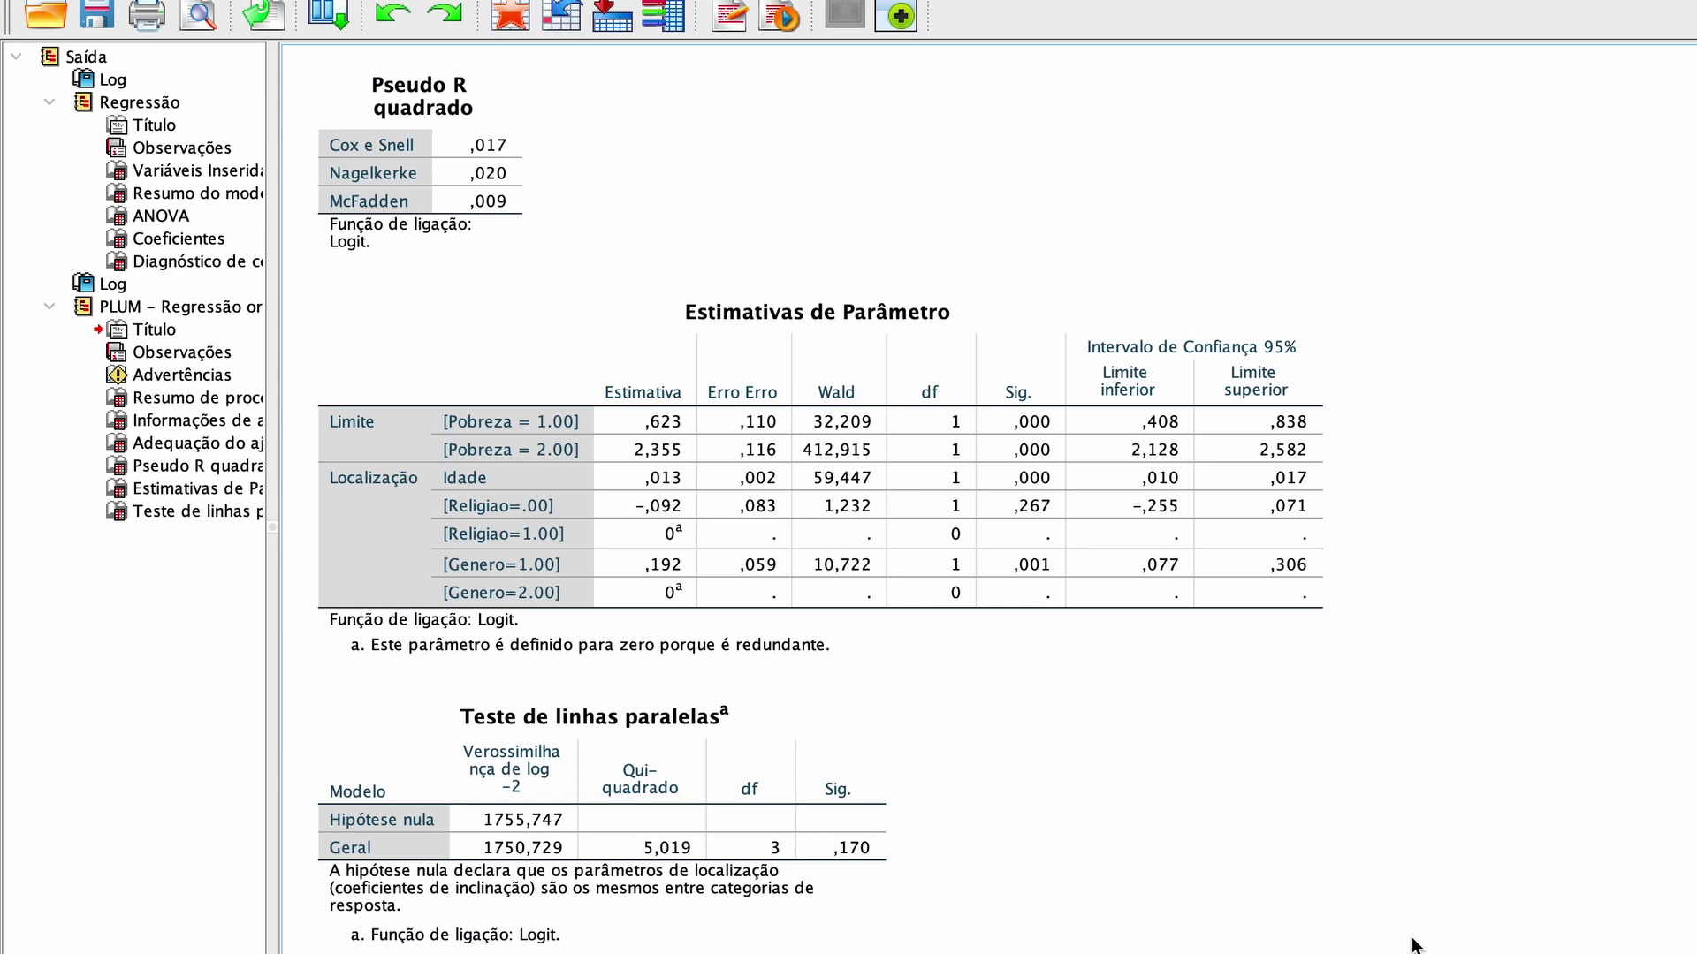
# Examine the estimates and significance of Idade, Religiao and Genero in Estimativas de Parâmetro, and recheck the Teste de linhas paralelas table
pyautogui.click(1049, 611)
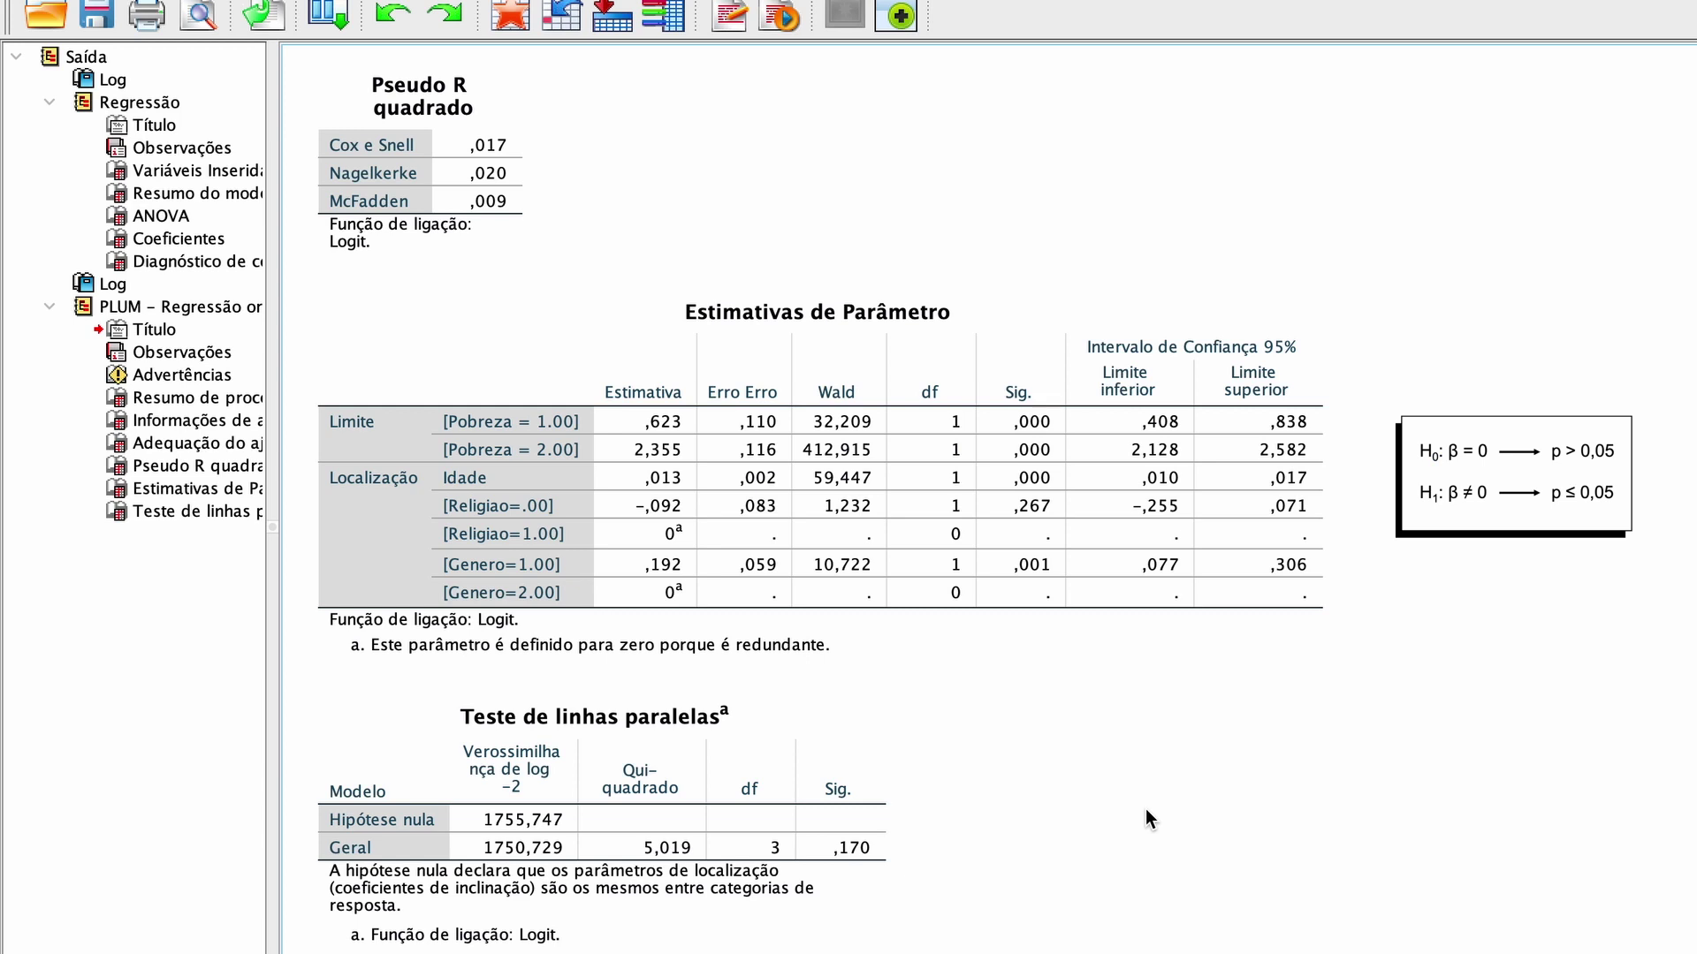
pyautogui.click(1069, 498)
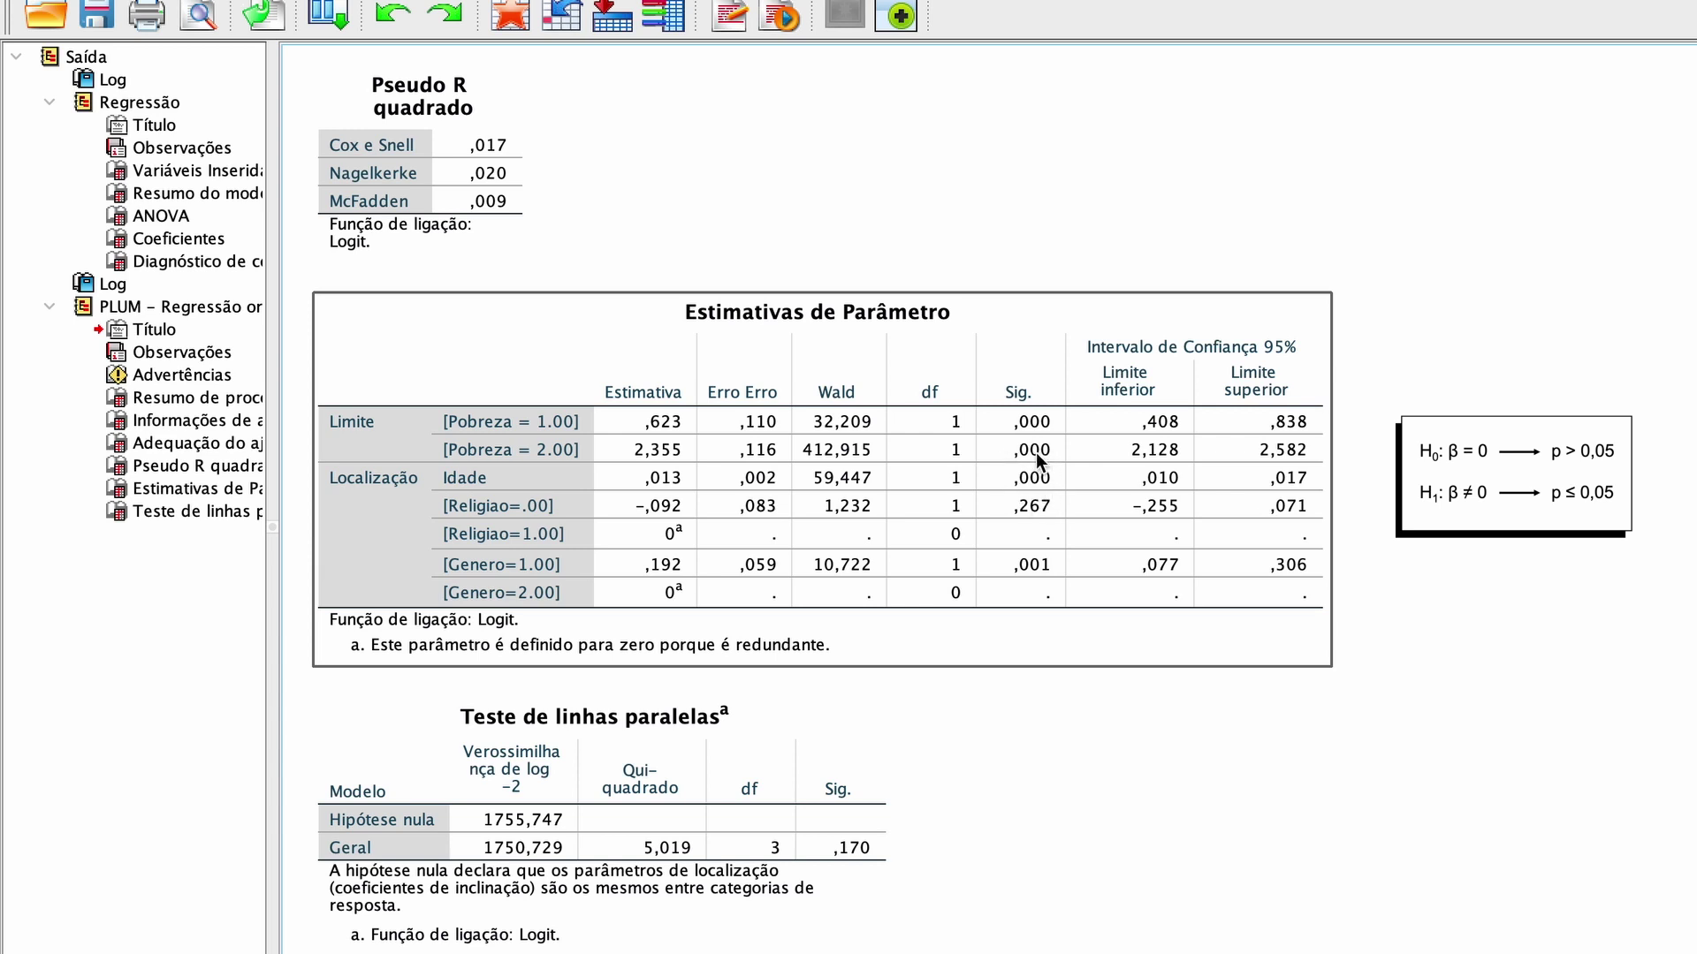
pyautogui.click(1278, 781)
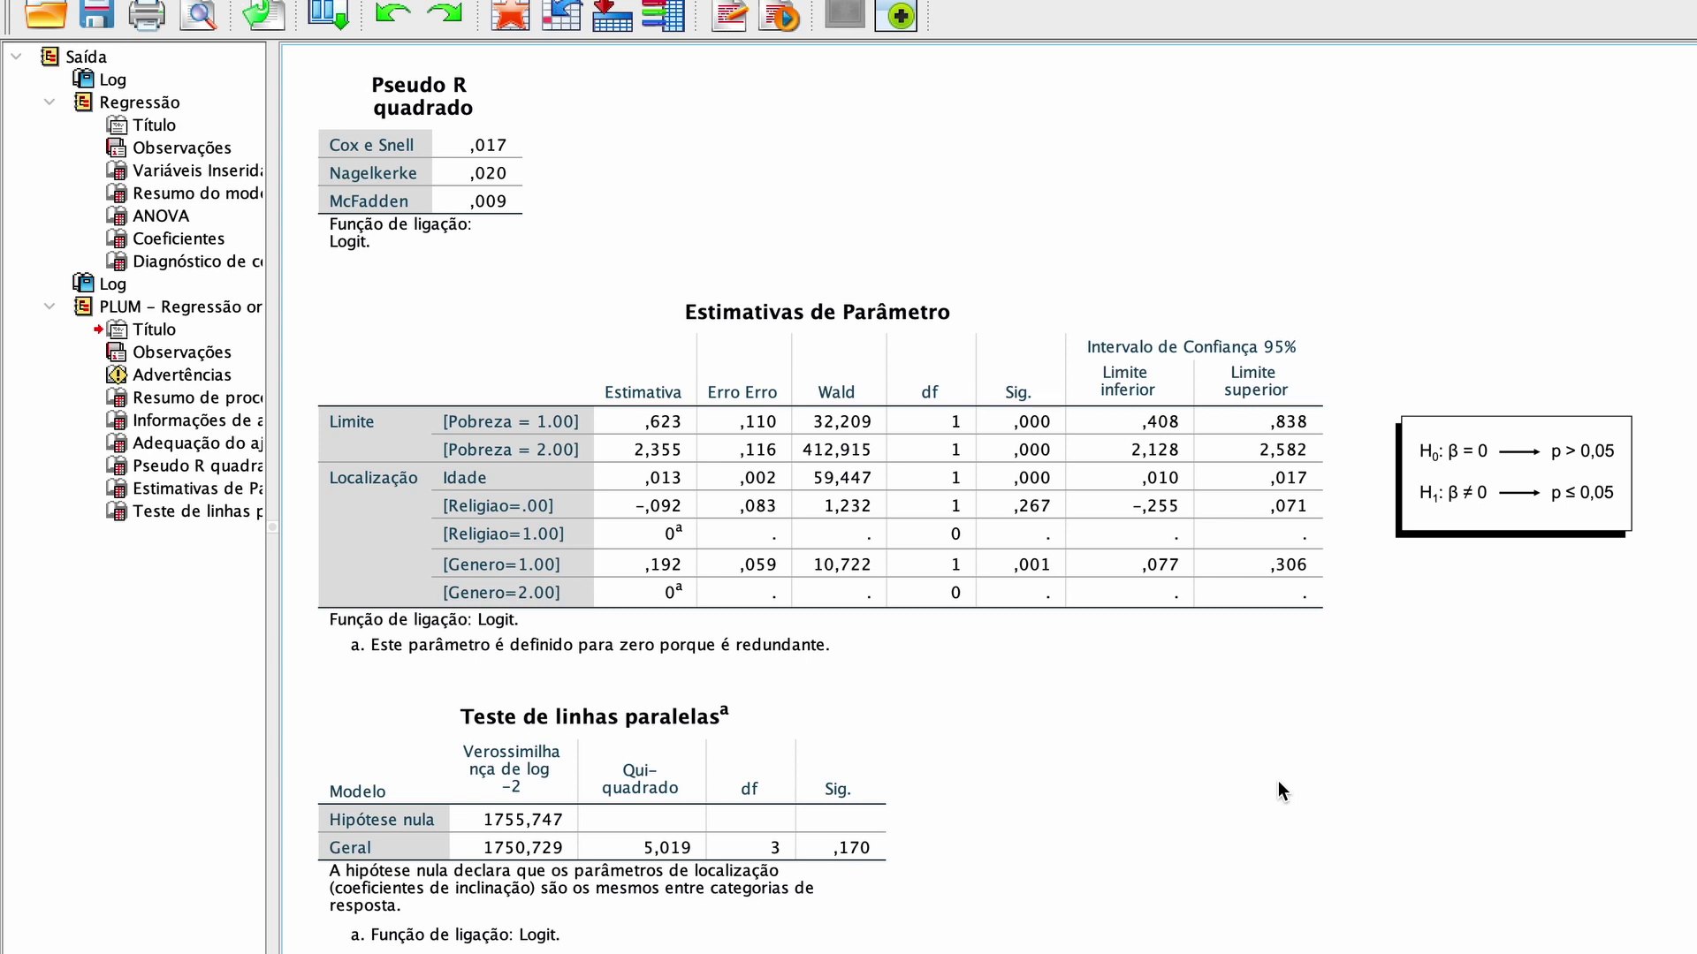
pyautogui.click(787, 595)
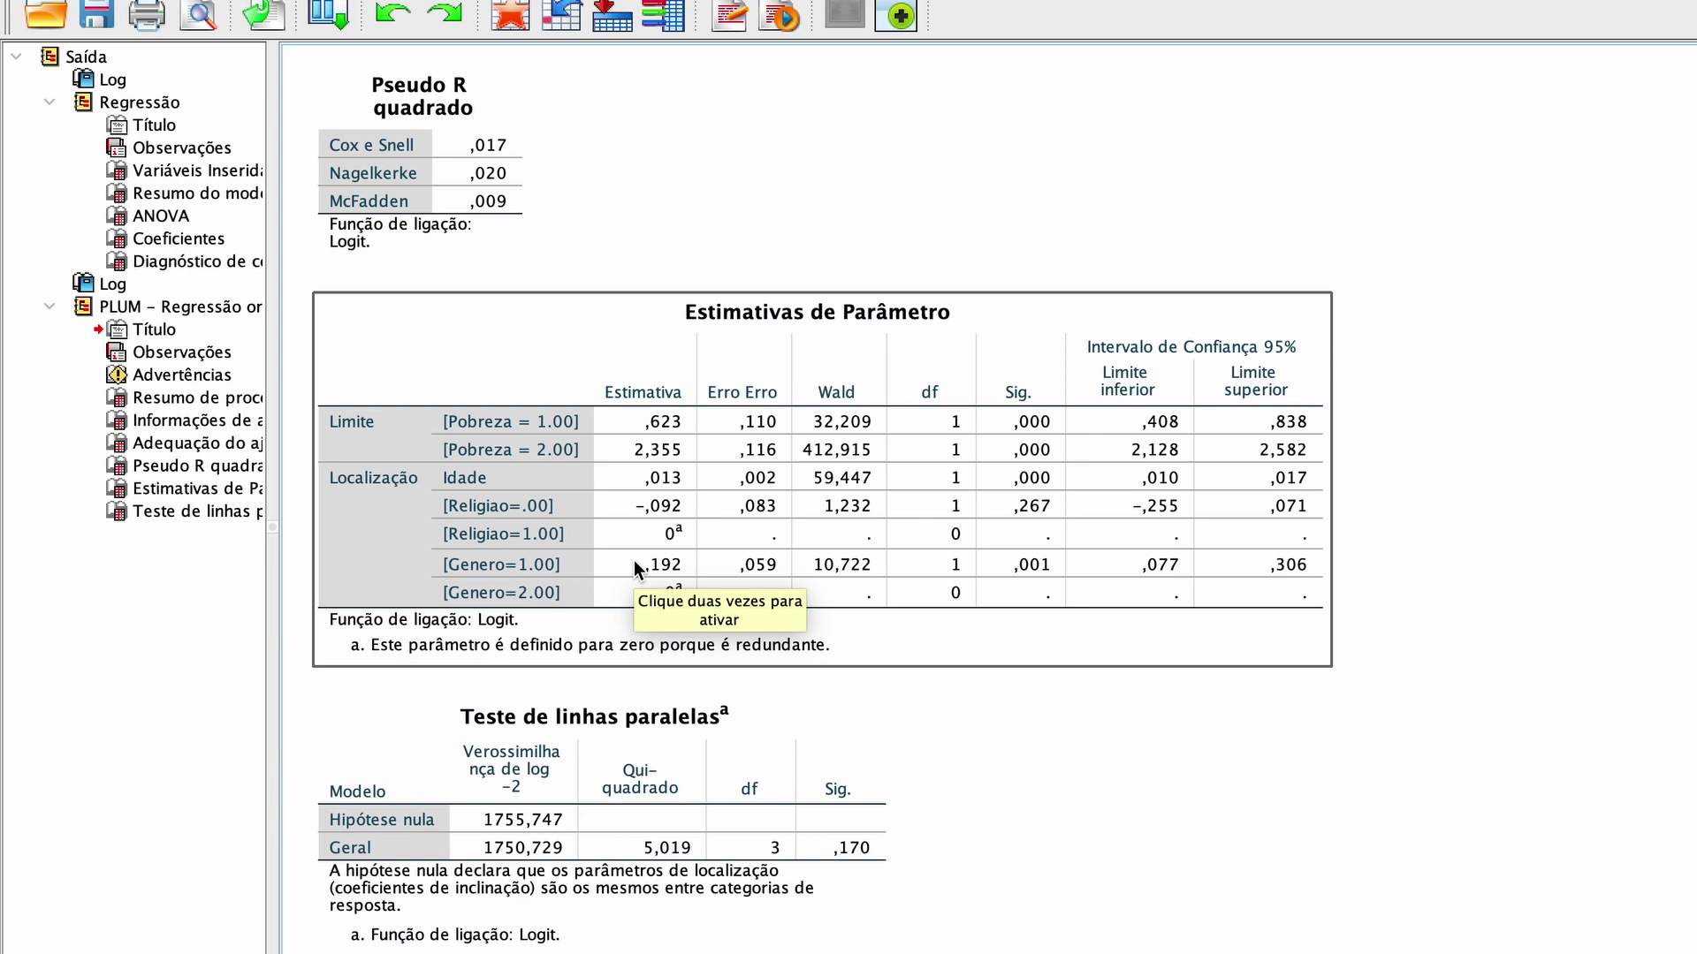
pyautogui.click(1370, 951)
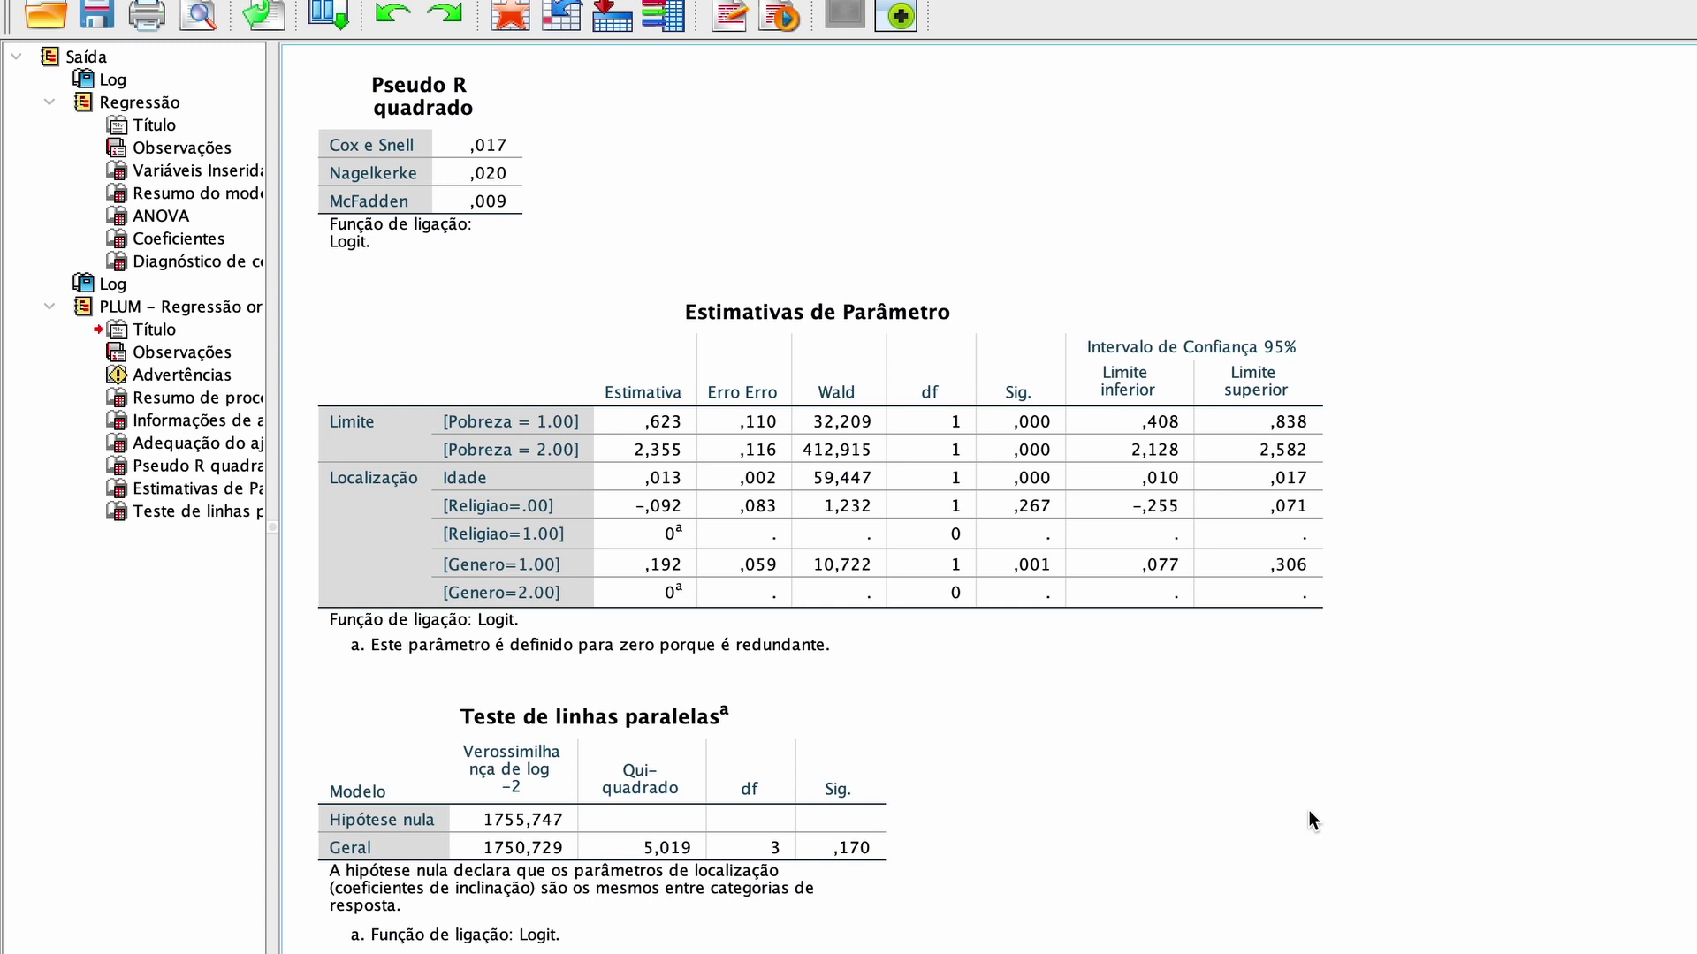
pyautogui.click(812, 597)
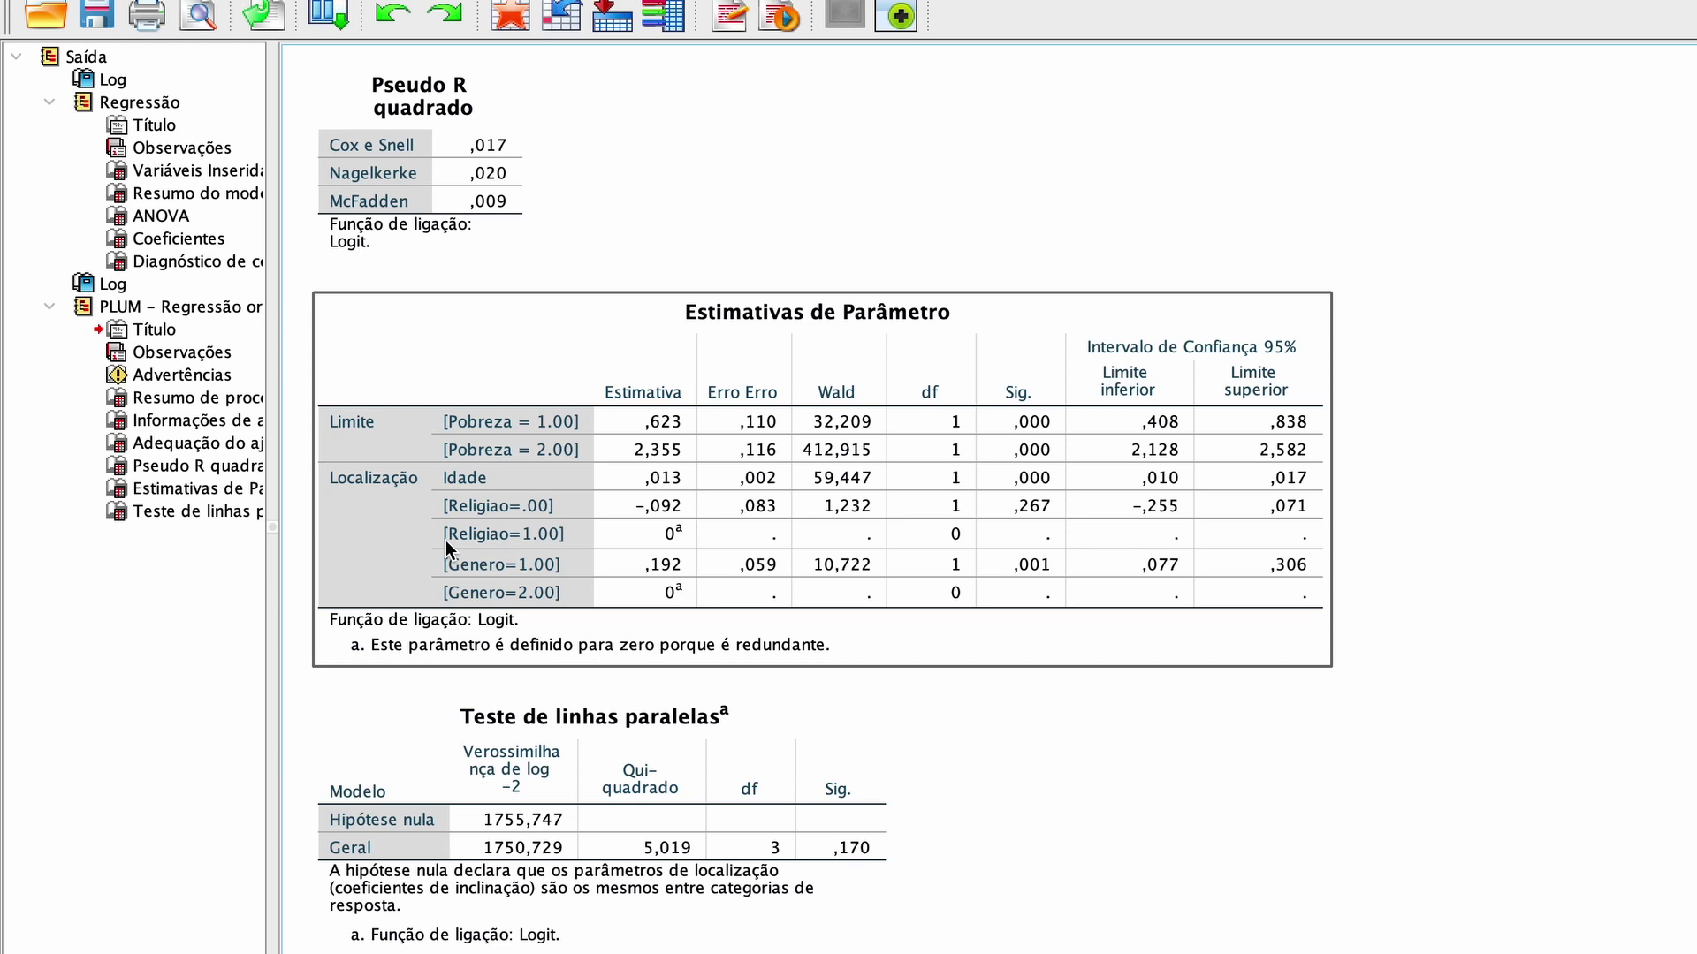
pyautogui.click(740, 891)
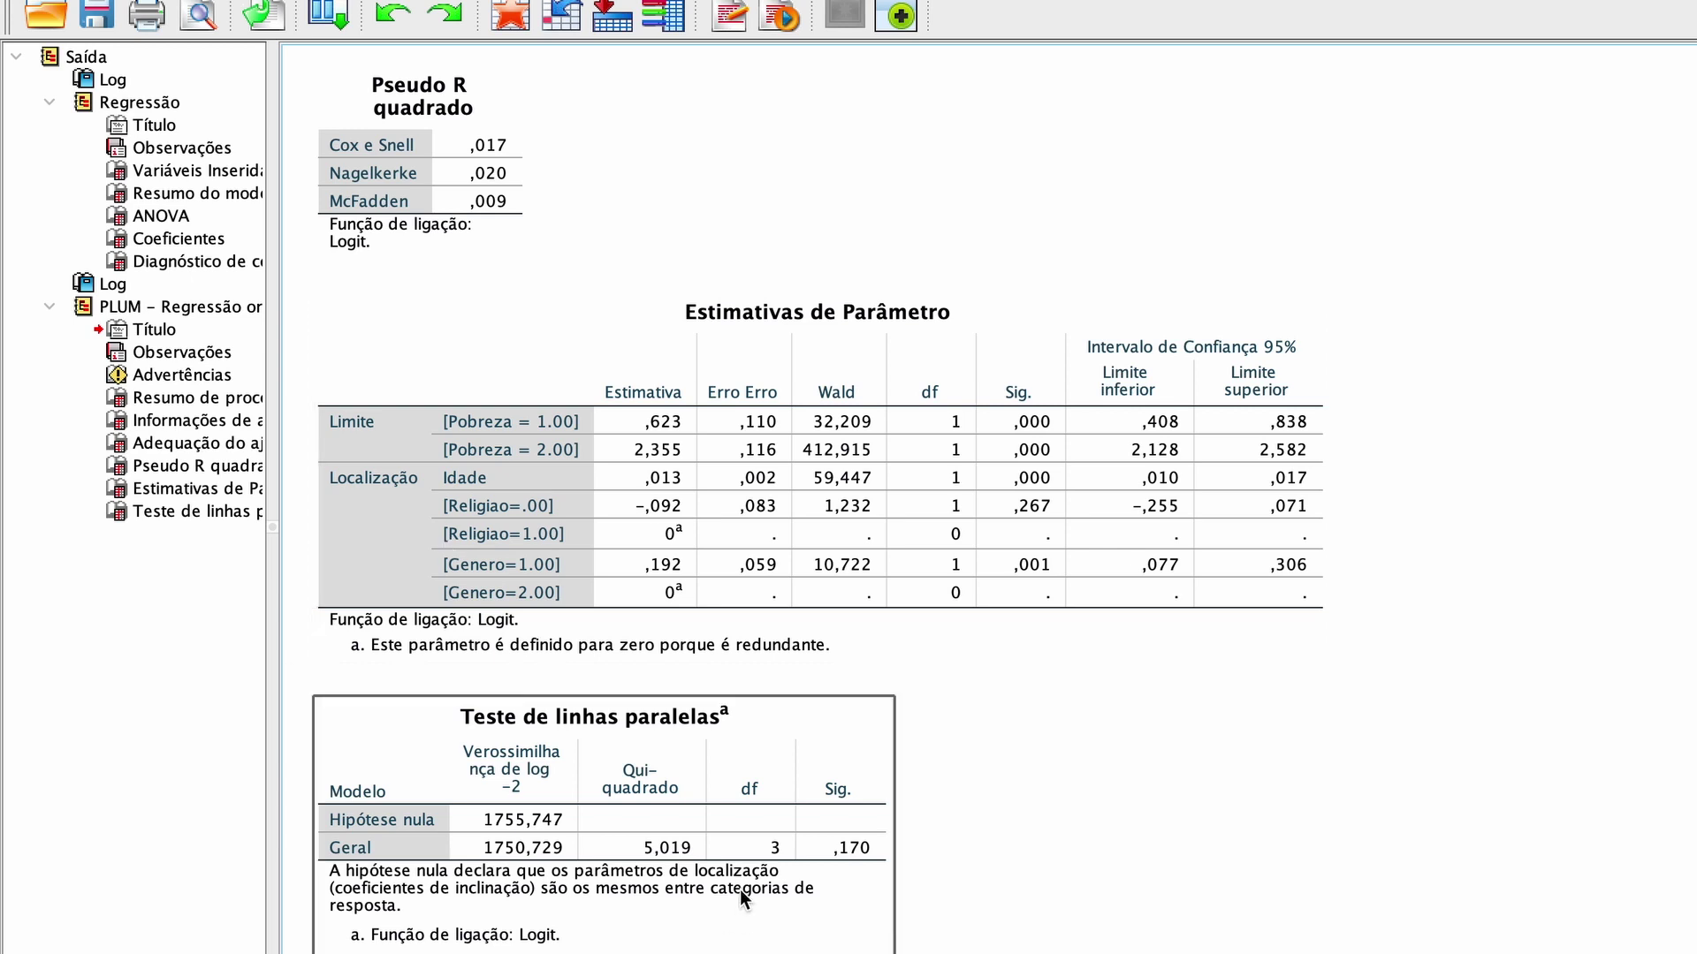
pyautogui.click(486, 642)
pyautogui.click(824, 803)
pyautogui.click(1005, 822)
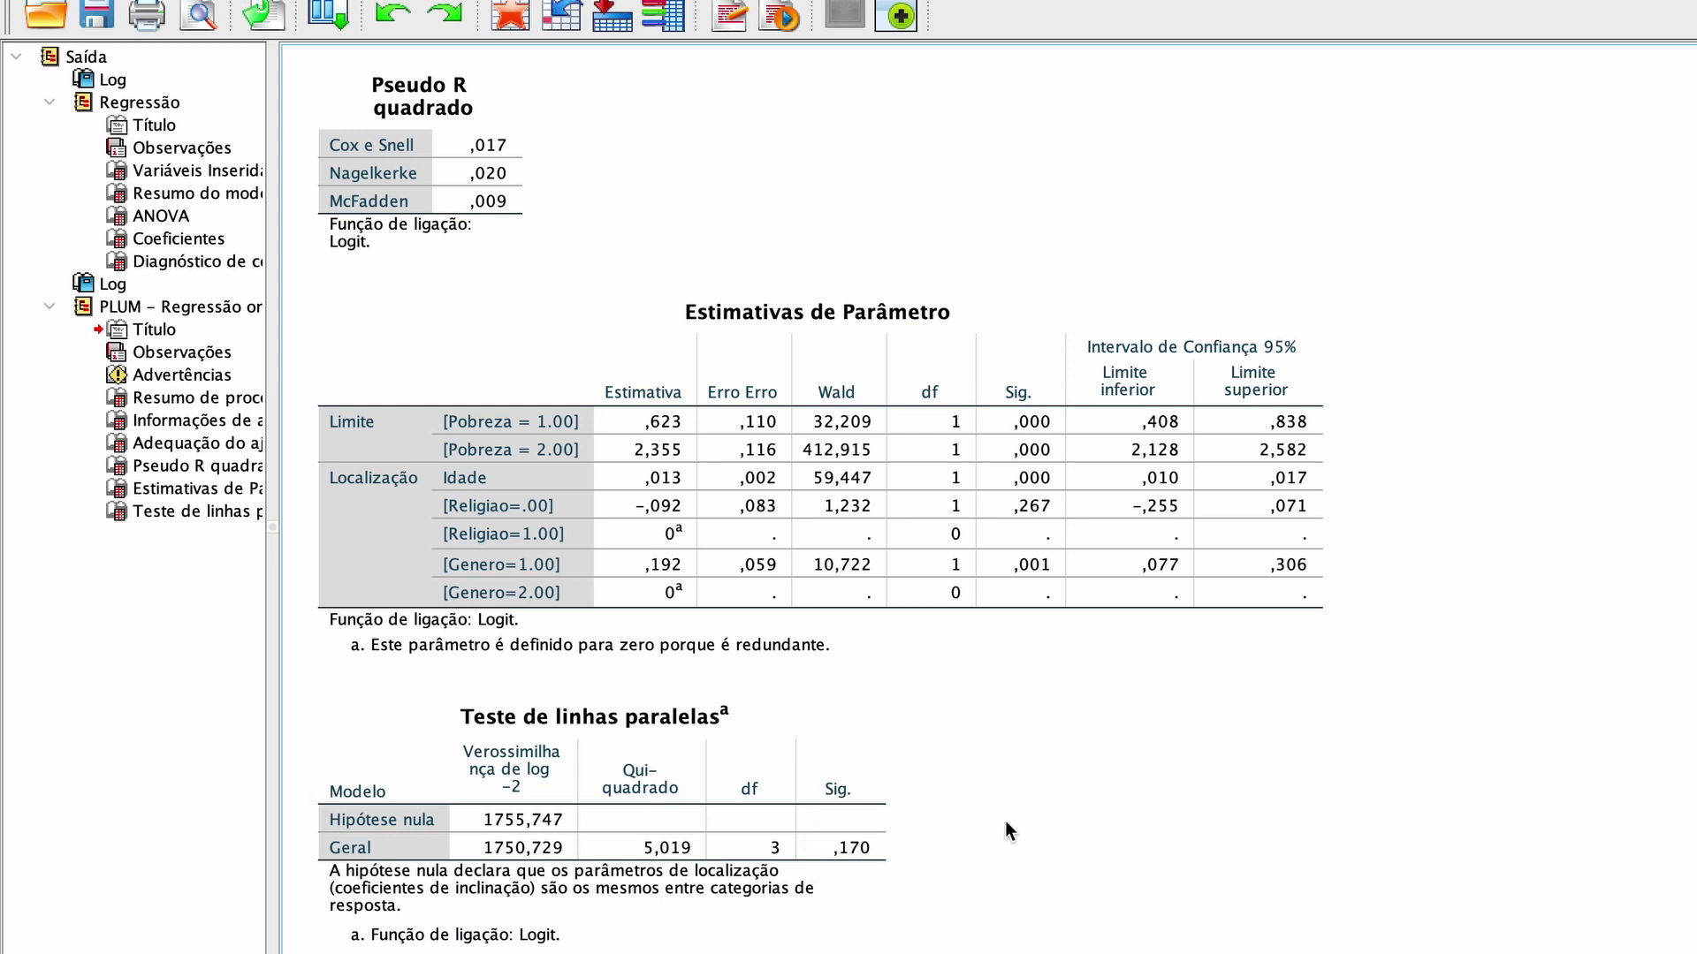
pyautogui.click(856, 311)
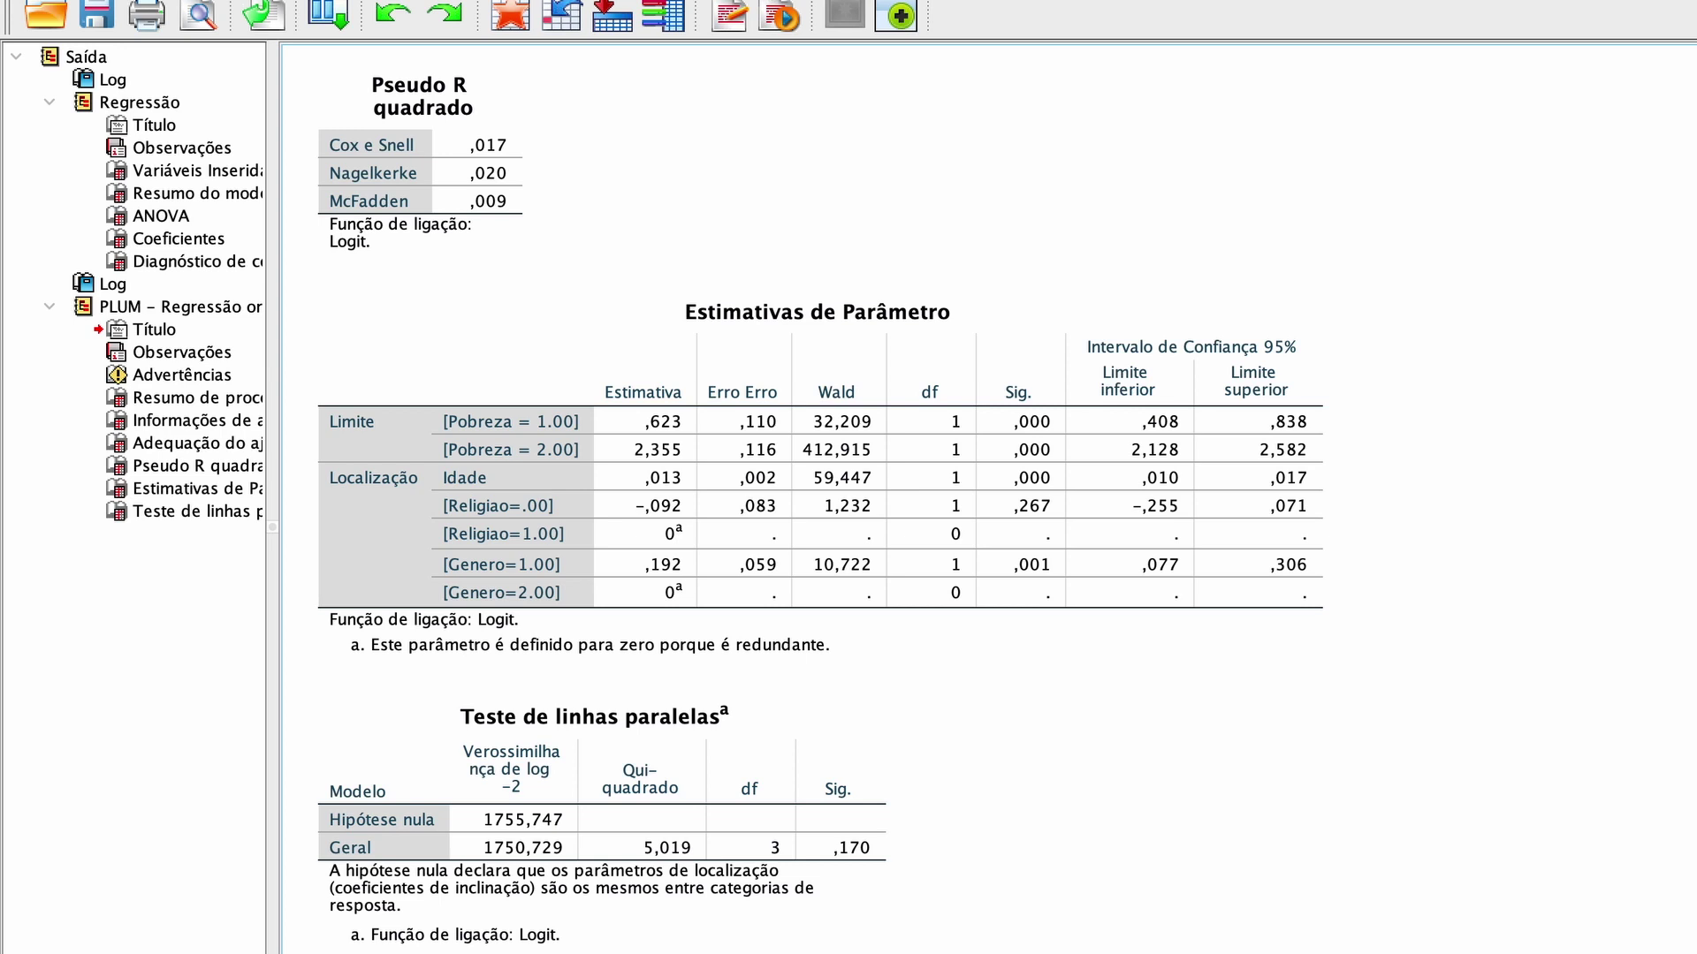
# Start a generalized linear model of type Logística ordinal with Pobreza as the dependent variable
pyautogui.click(898, 25)
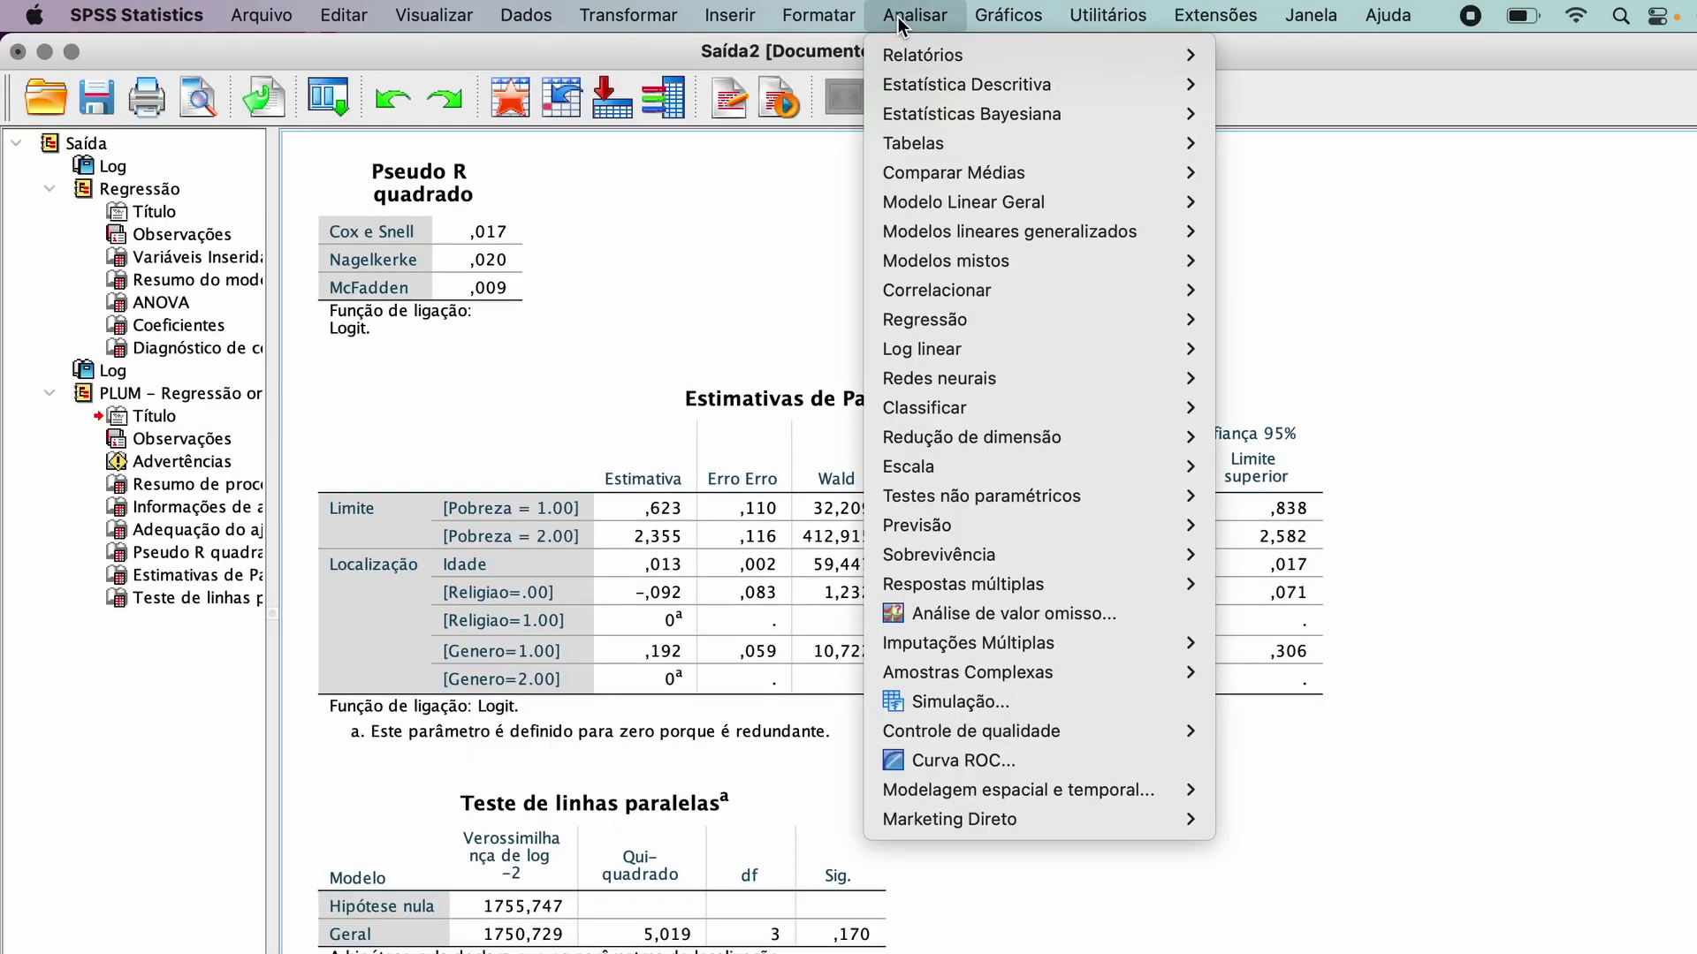
pyautogui.moveTo(1013, 236)
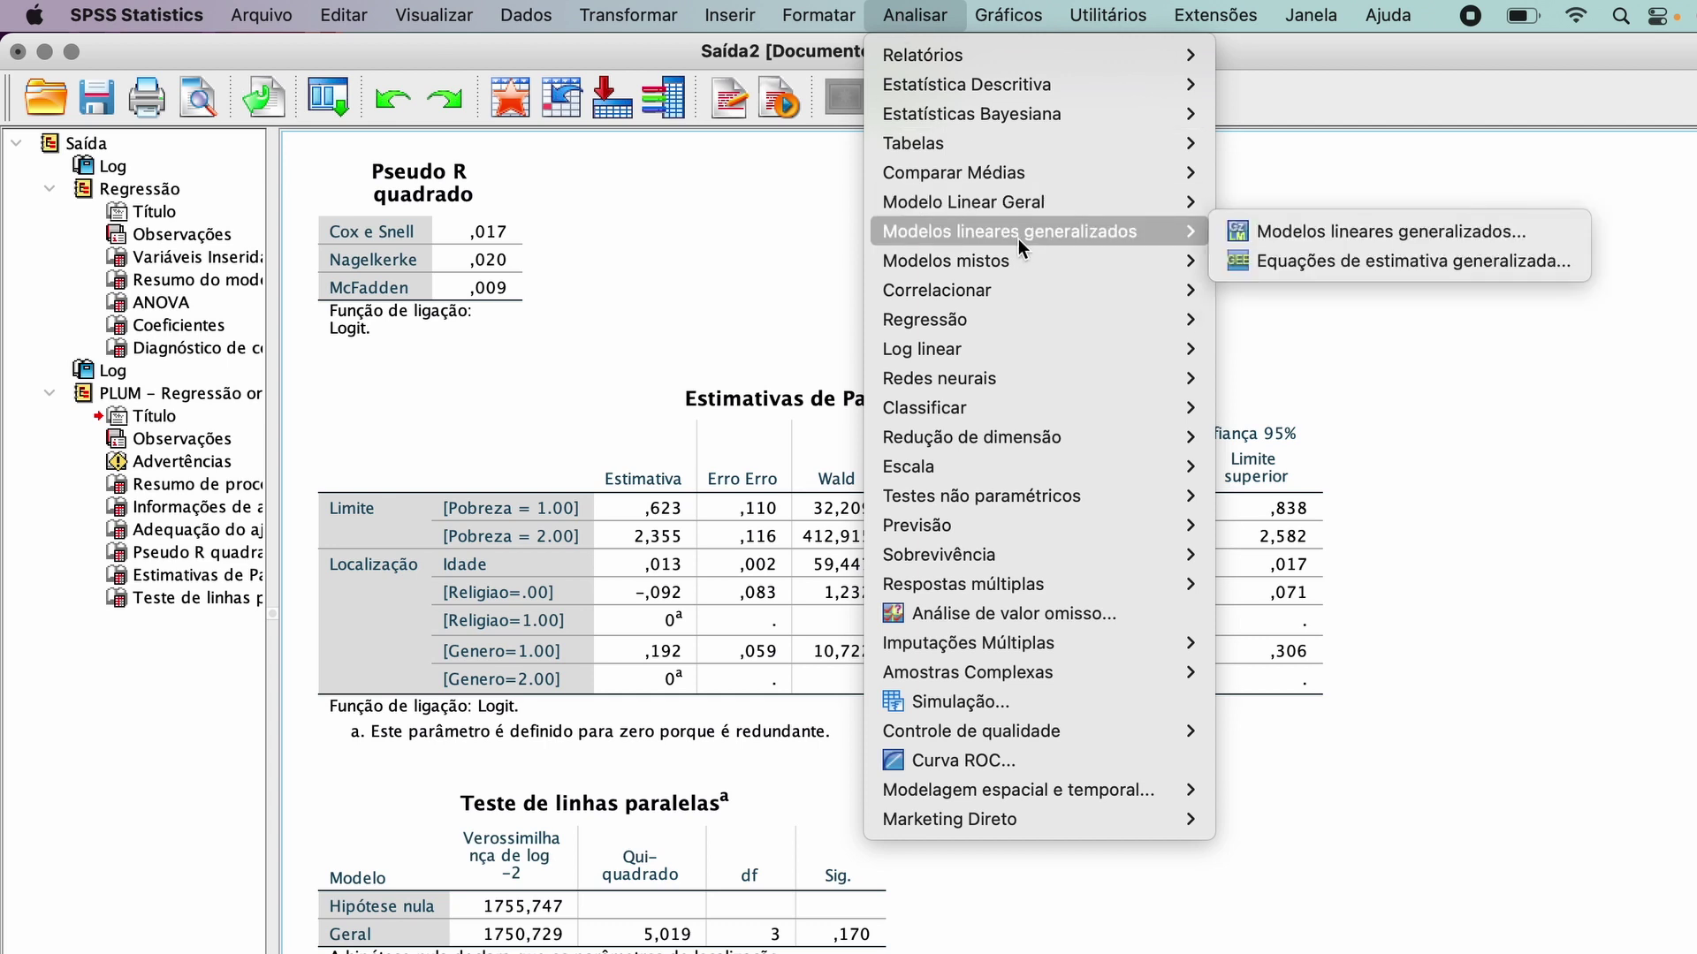
pyautogui.click(1307, 233)
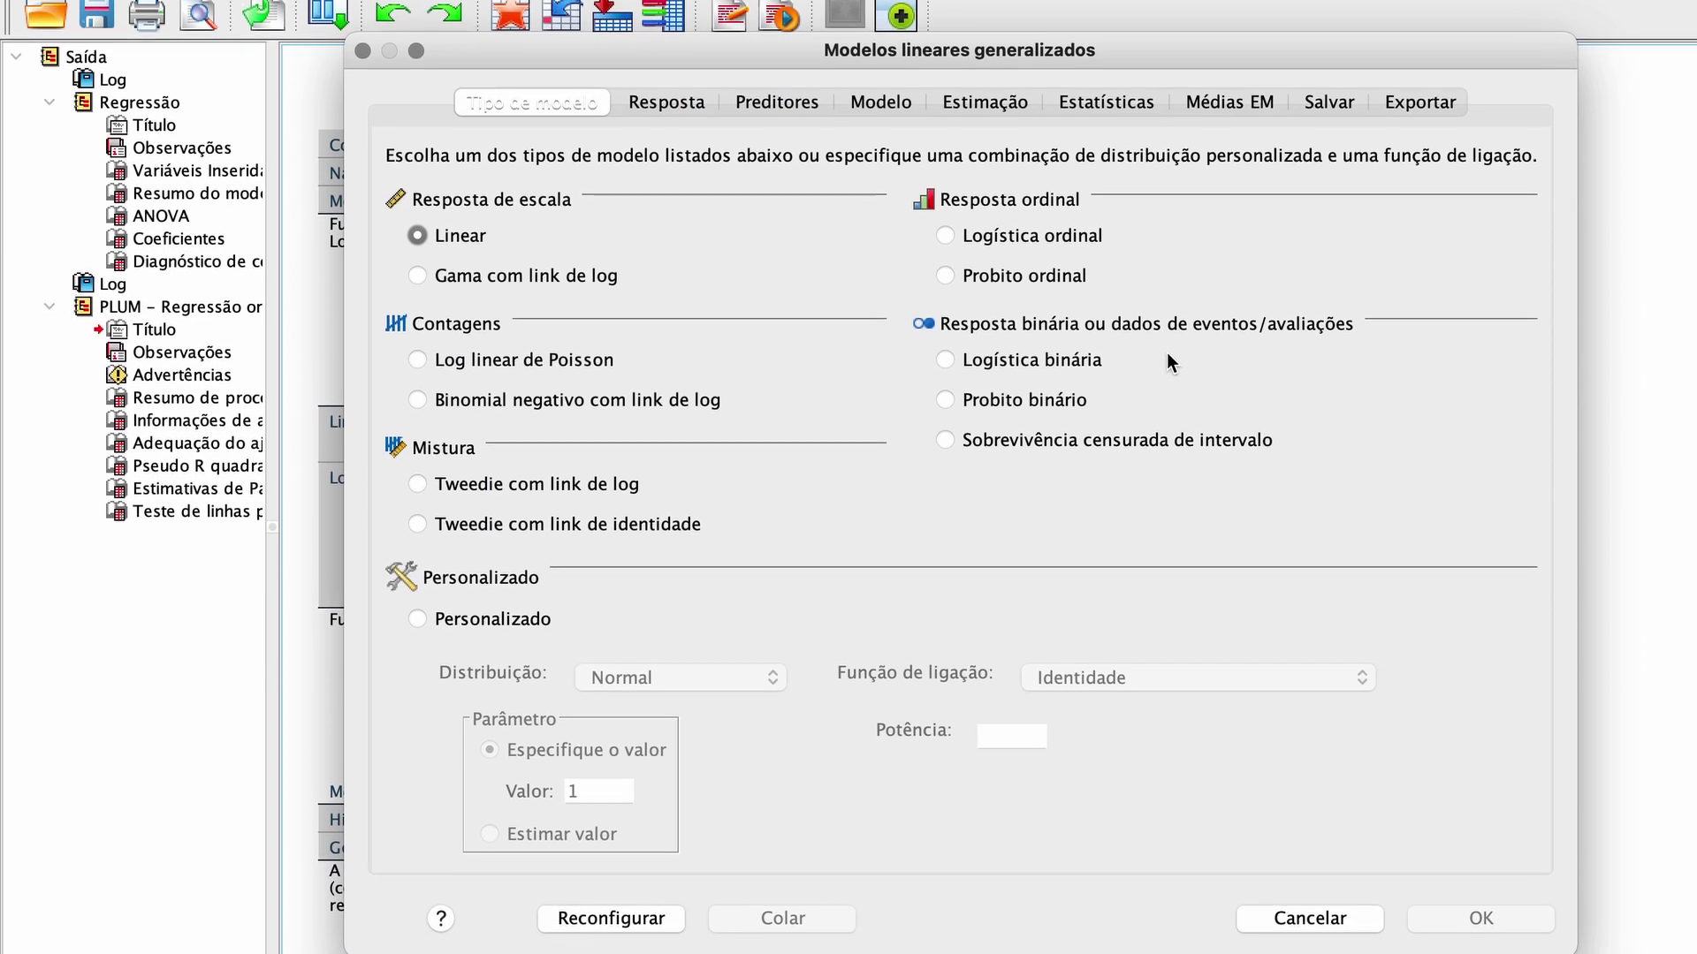
pyautogui.click(1054, 210)
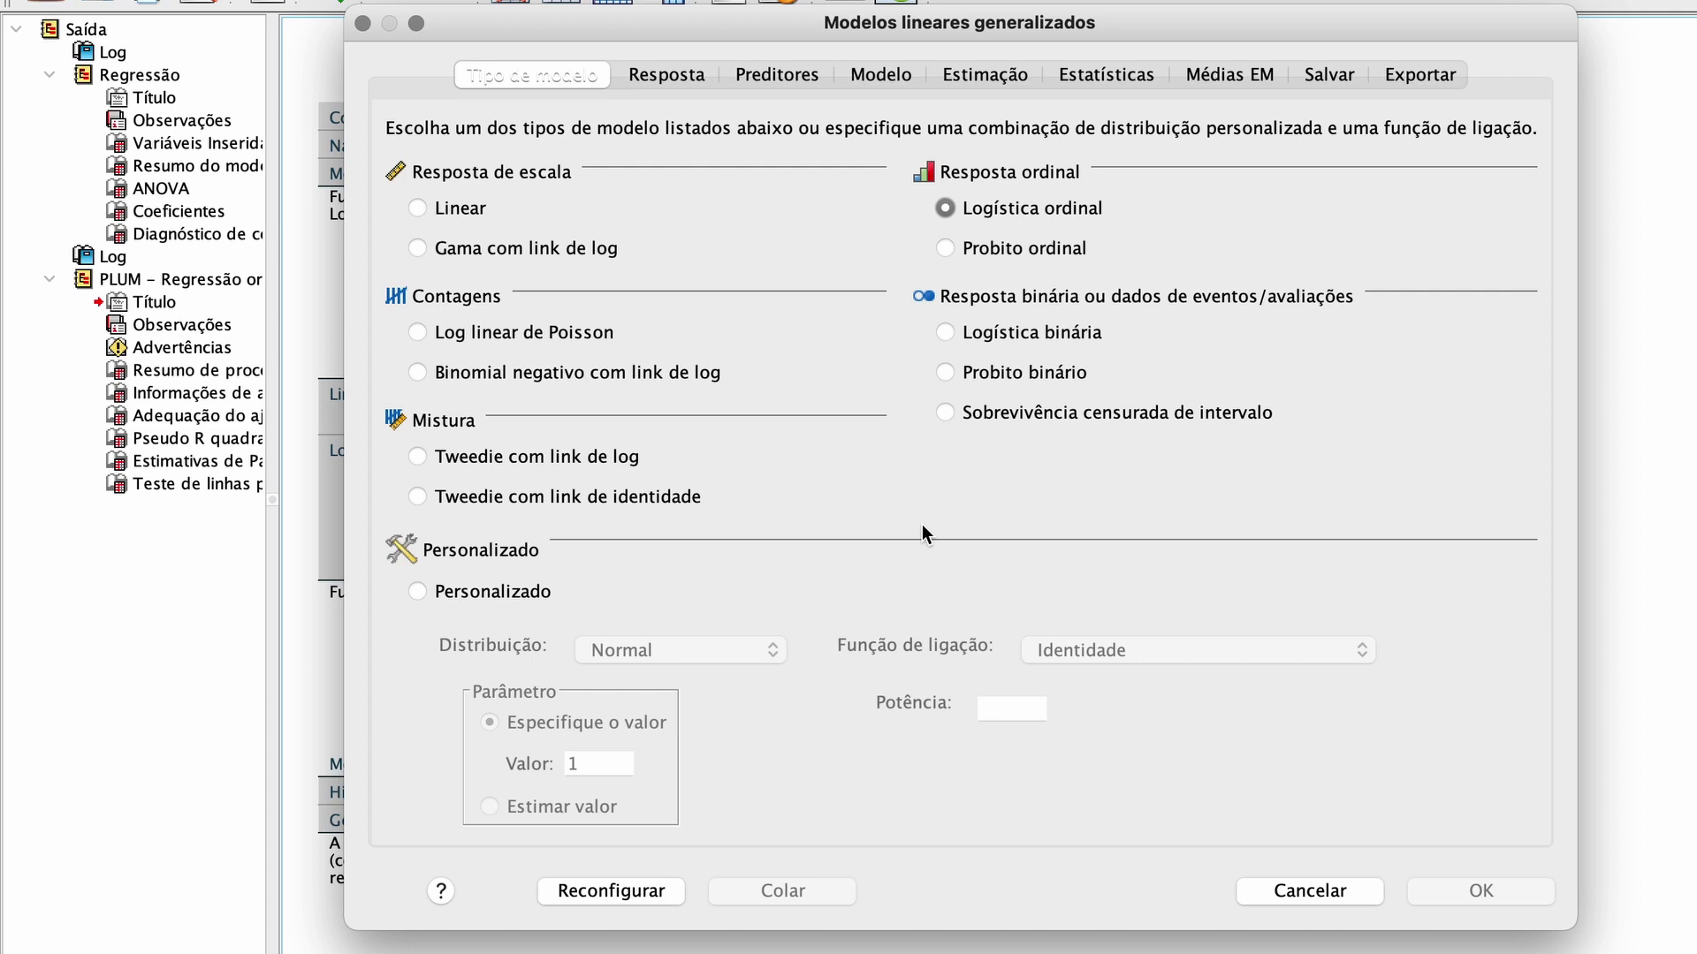
pyautogui.click(672, 76)
pyautogui.click(470, 157)
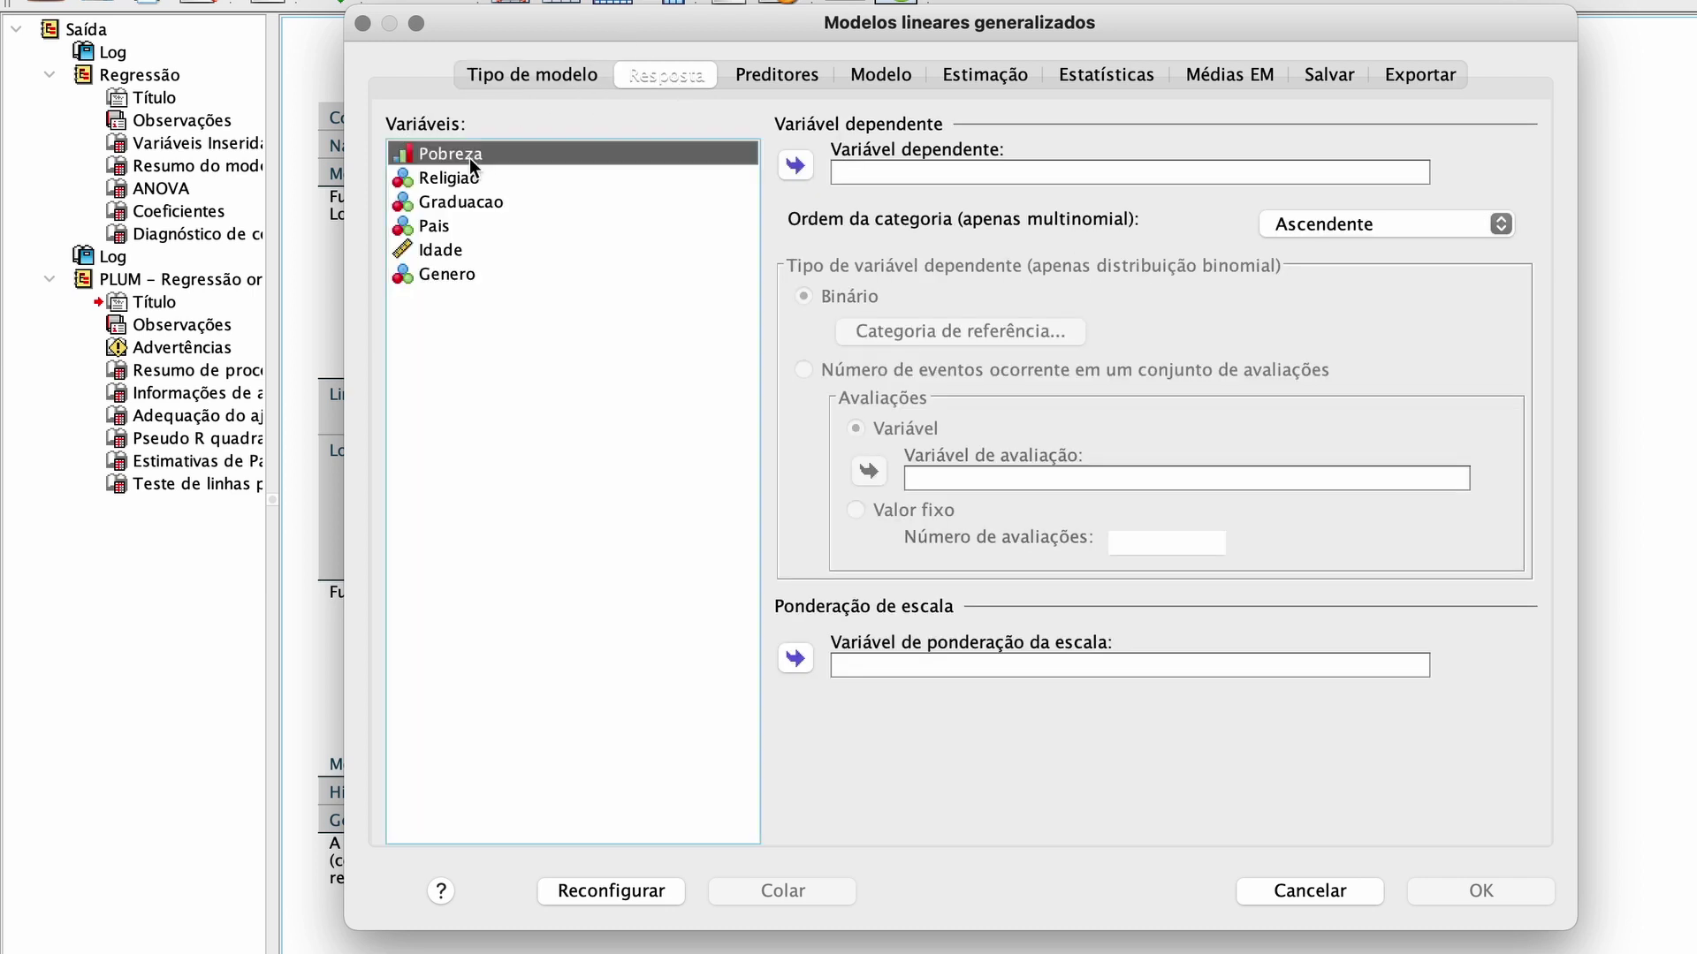
pyautogui.click(794, 166)
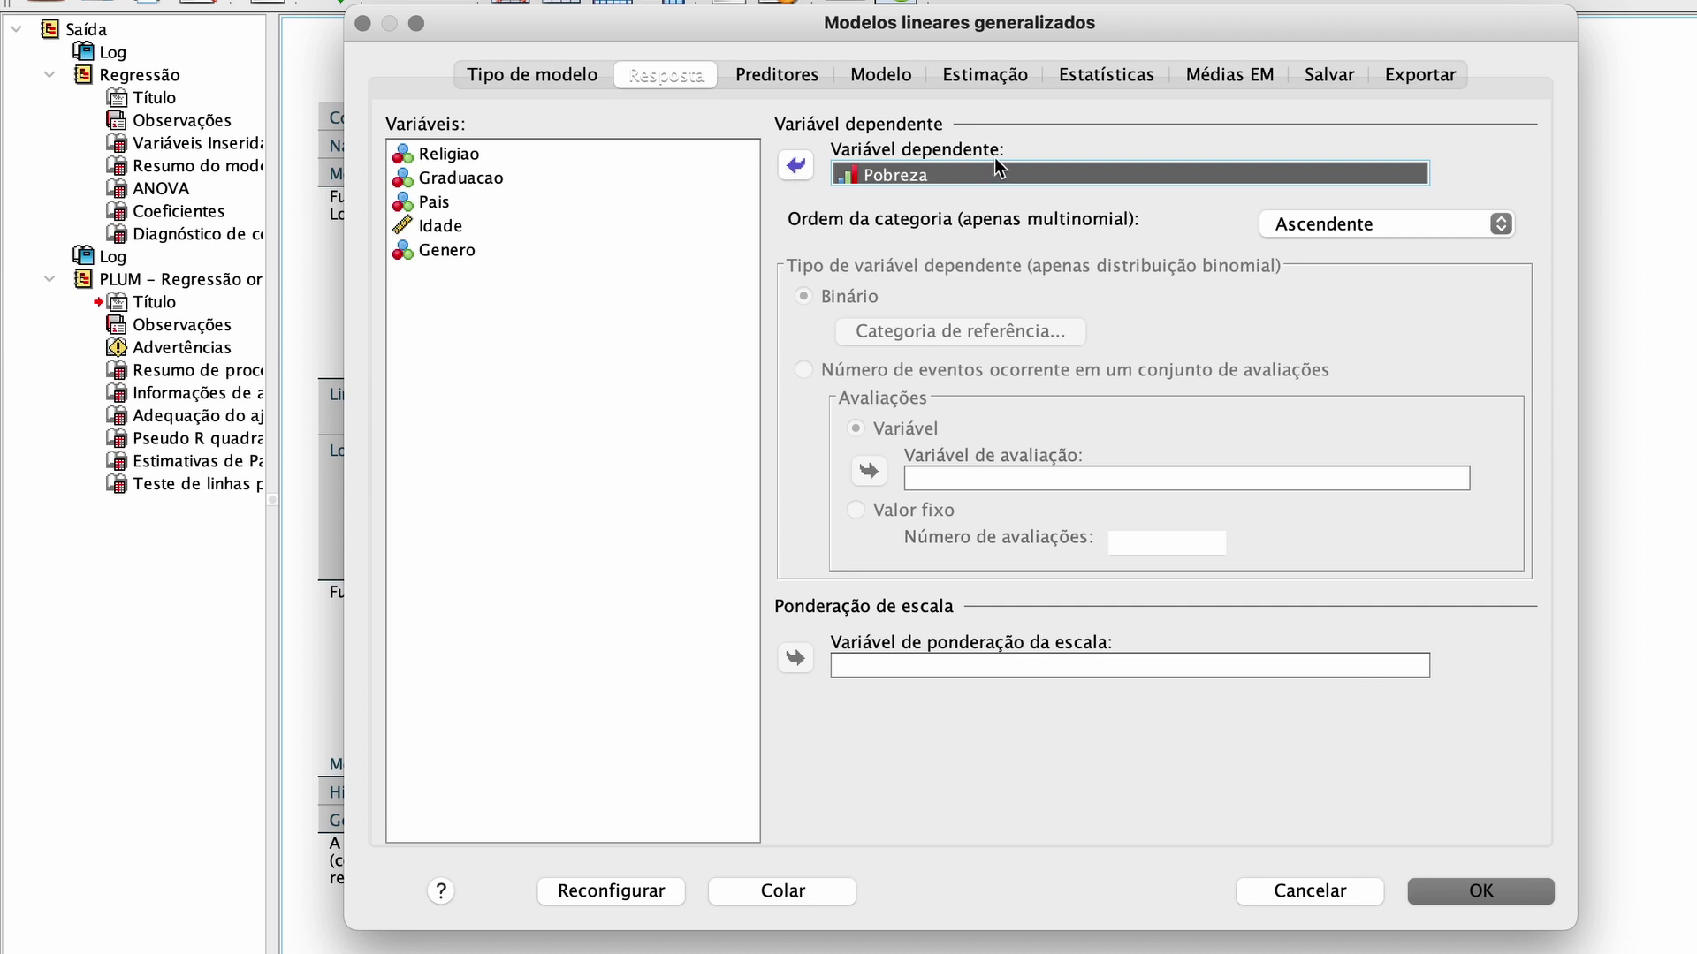
# Assign Religiao and Genero as factors and Idade as a covariate among the model's predictors
pyautogui.click(781, 80)
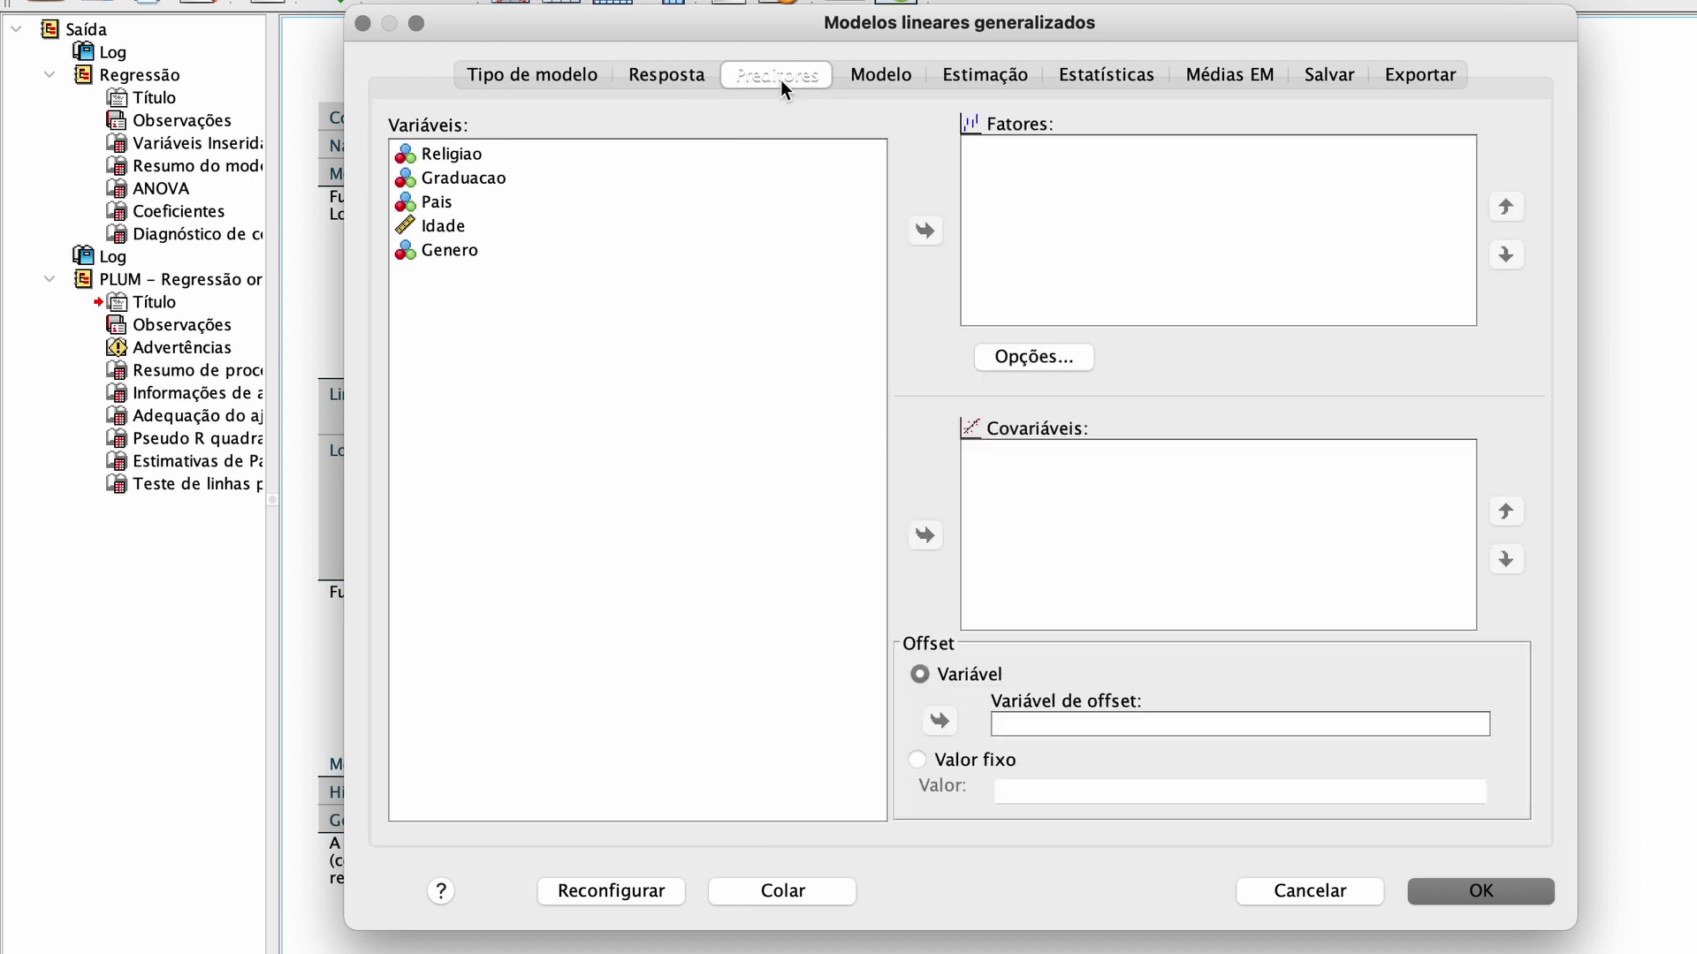
pyautogui.click(463, 175)
pyautogui.click(463, 152)
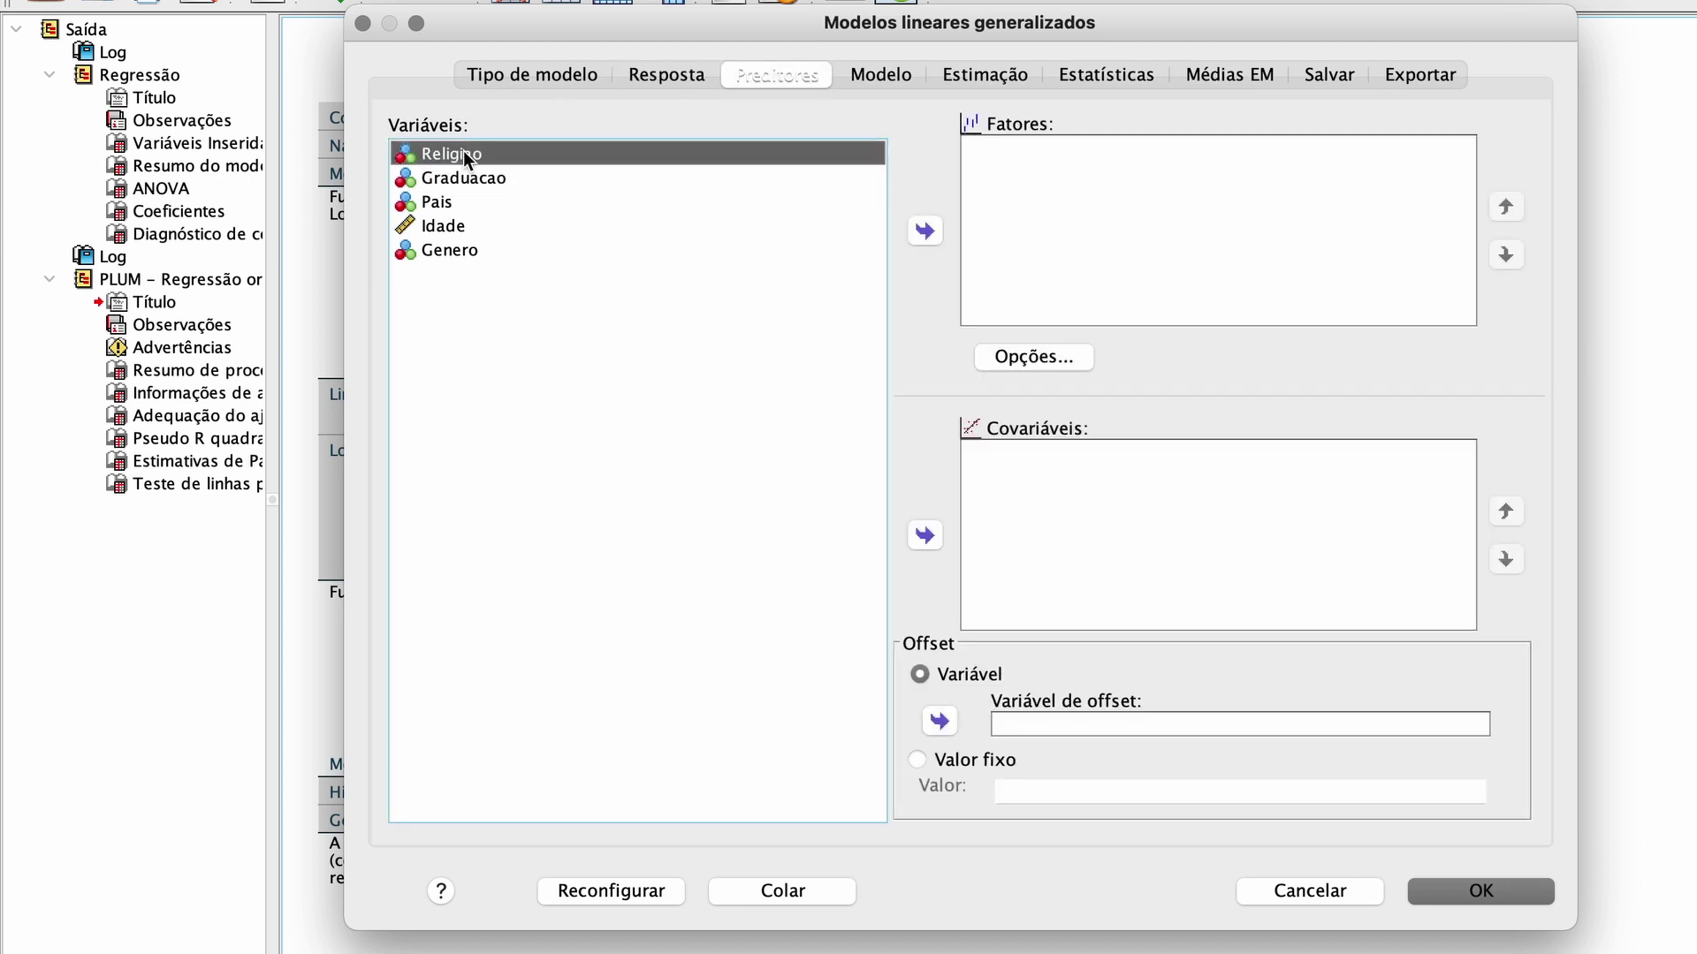
pyautogui.keyDown('super'); pyautogui.click(449, 249); pyautogui.keyUp('super')
pyautogui.click(925, 231)
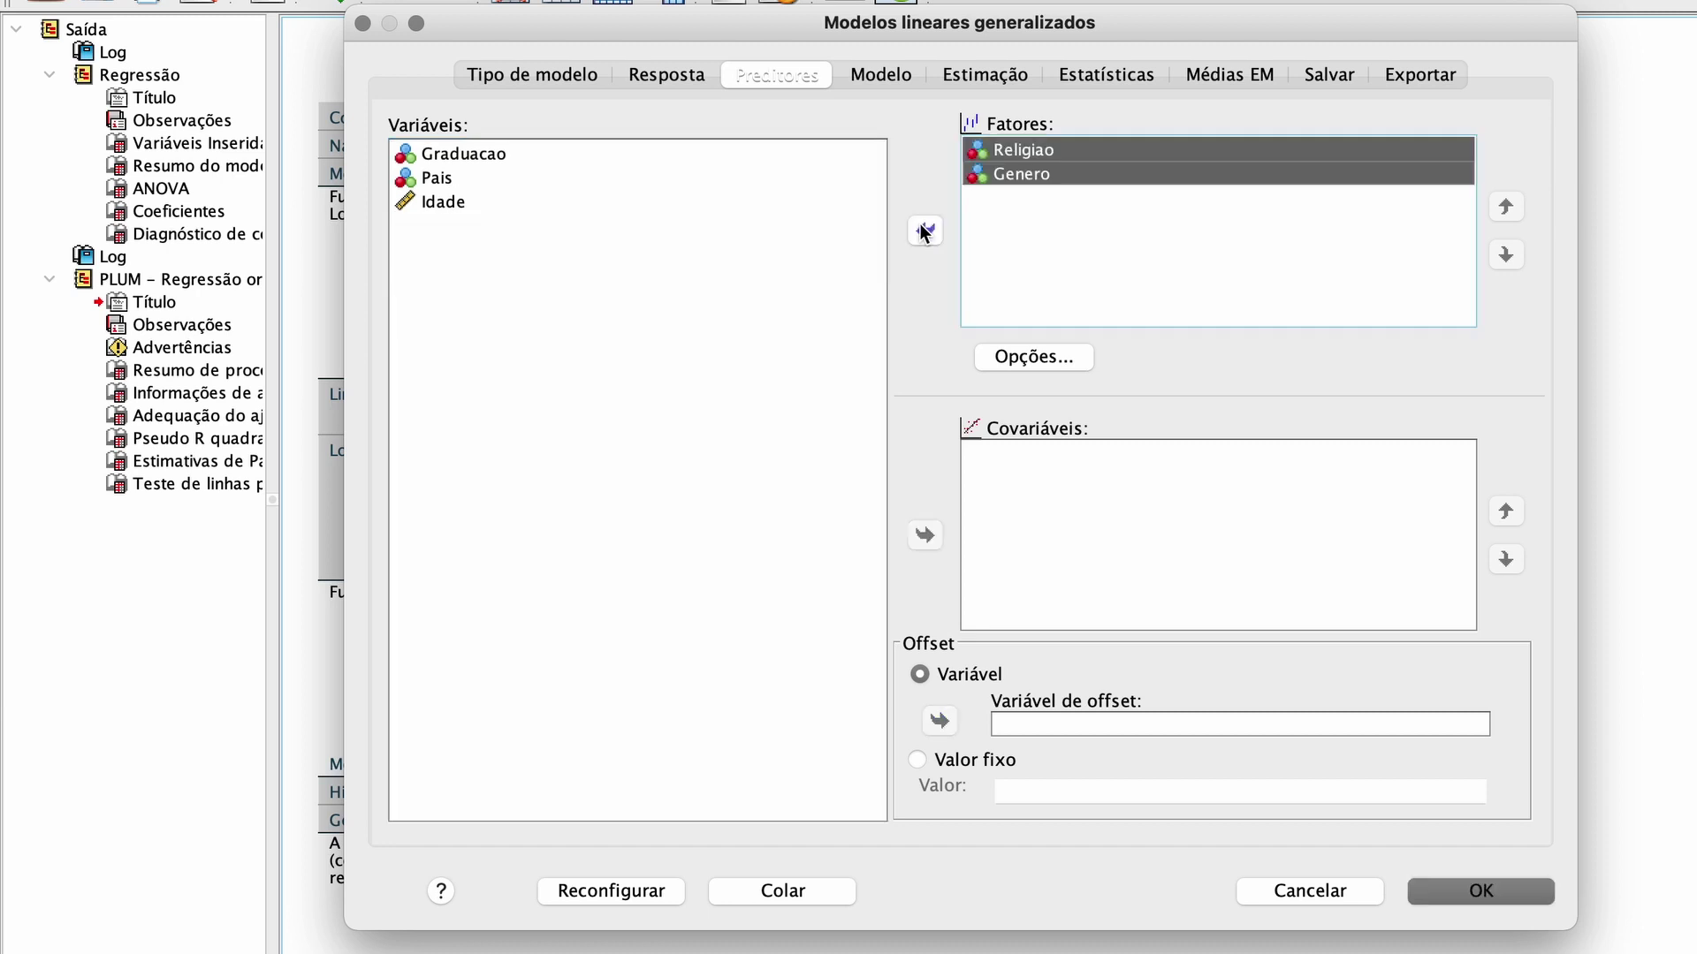
pyautogui.click(449, 203)
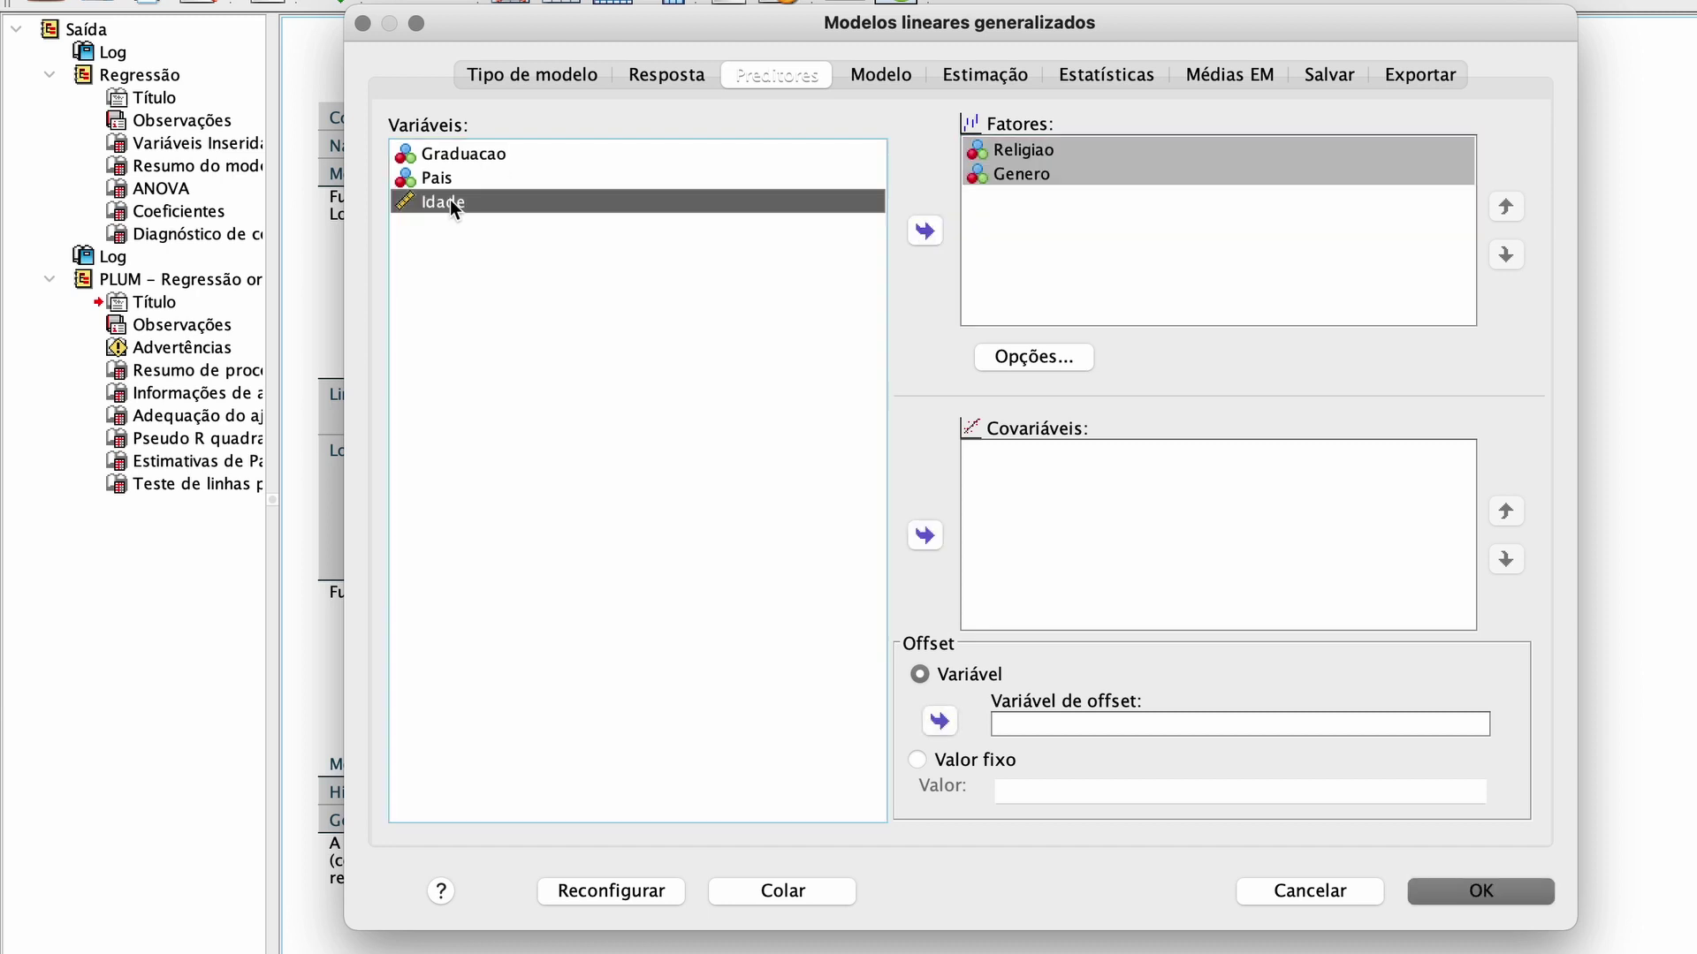
pyautogui.click(924, 537)
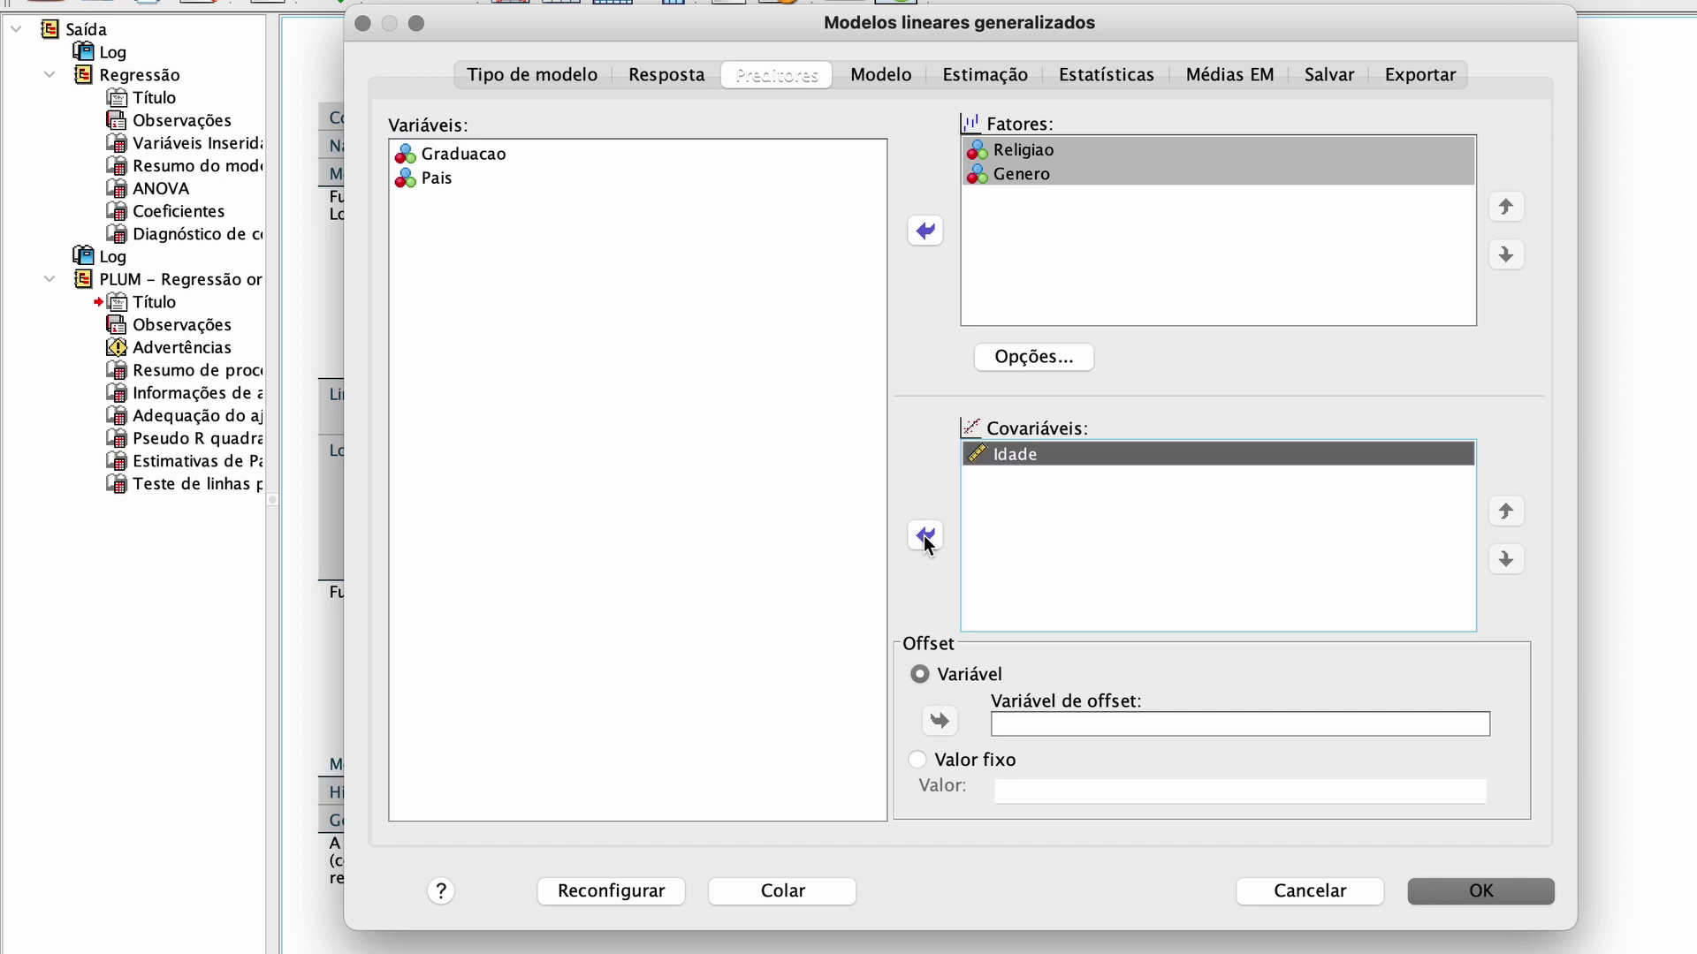
# Add Religiao, Genero and Idade to the model as main effects
pyautogui.click(881, 78)
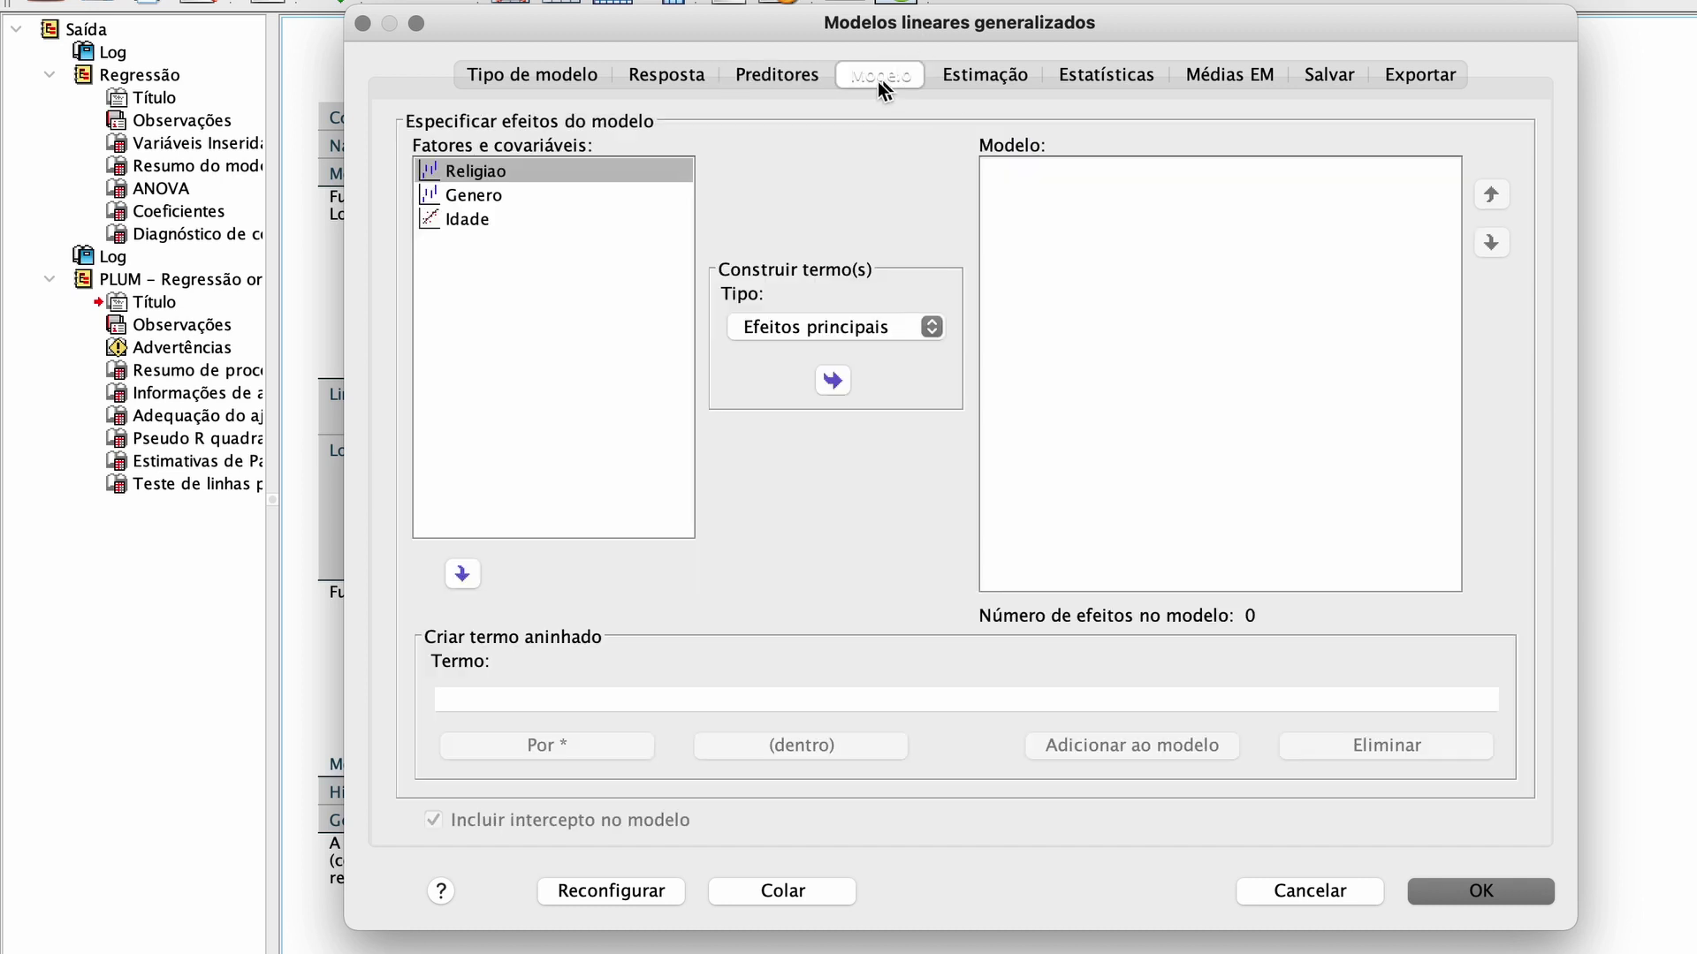
pyautogui.keyDown('shift'); pyautogui.click(463, 220); pyautogui.keyUp('shift')
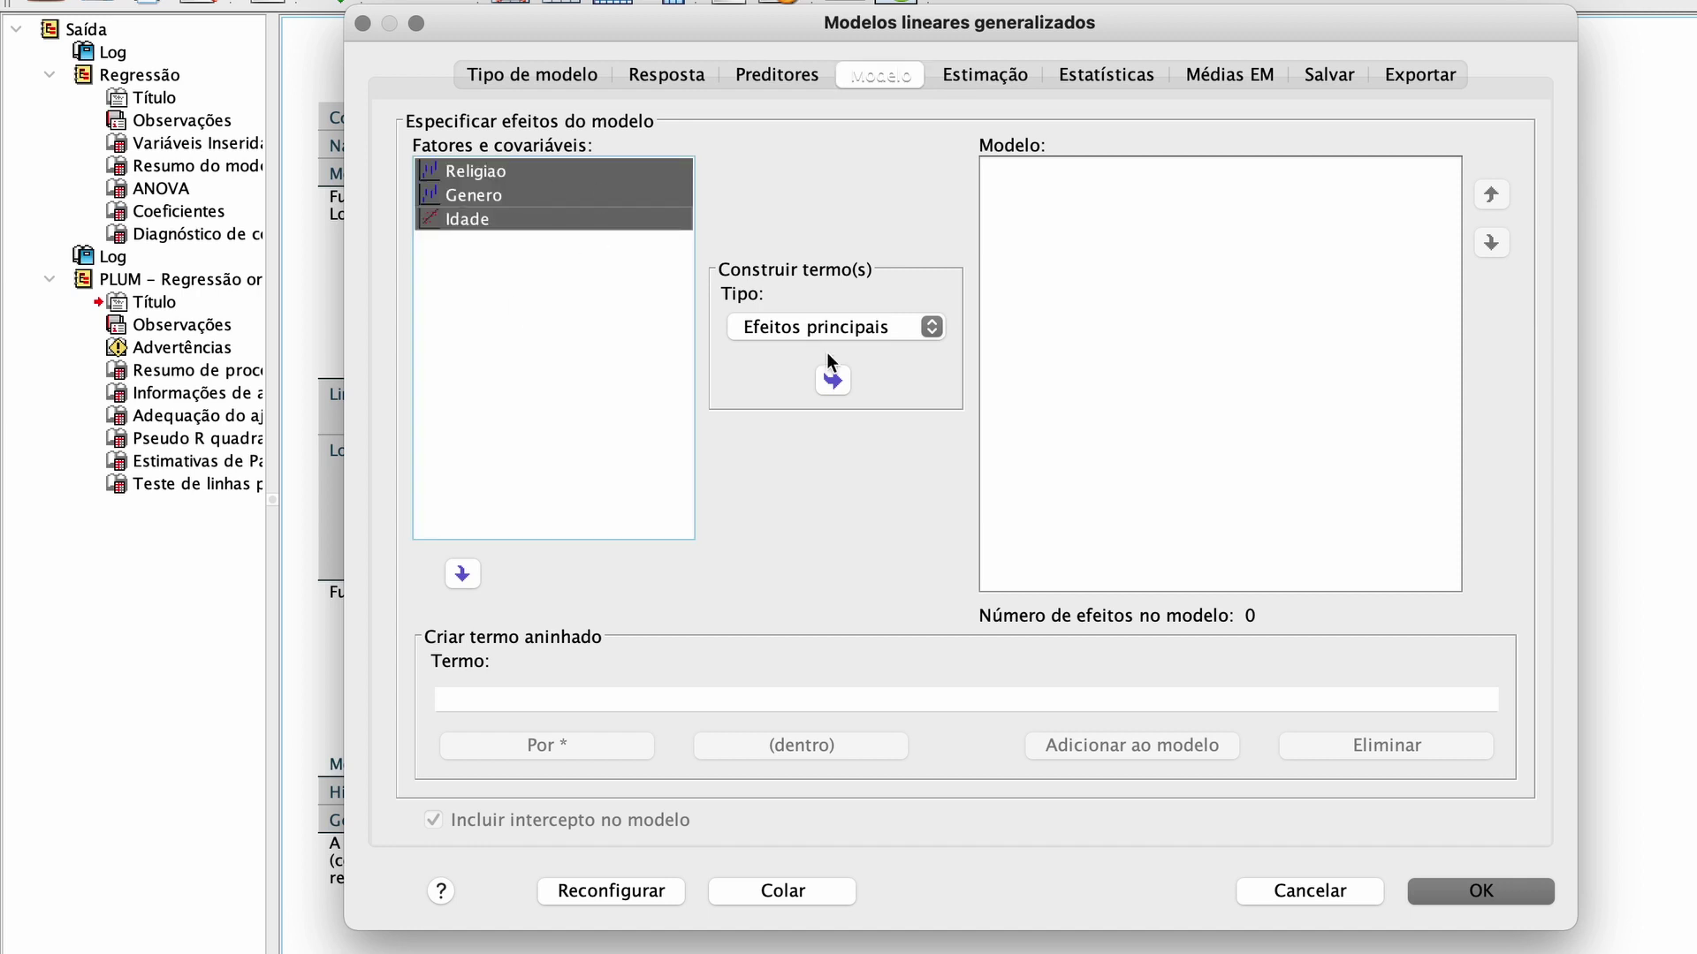
pyautogui.click(833, 381)
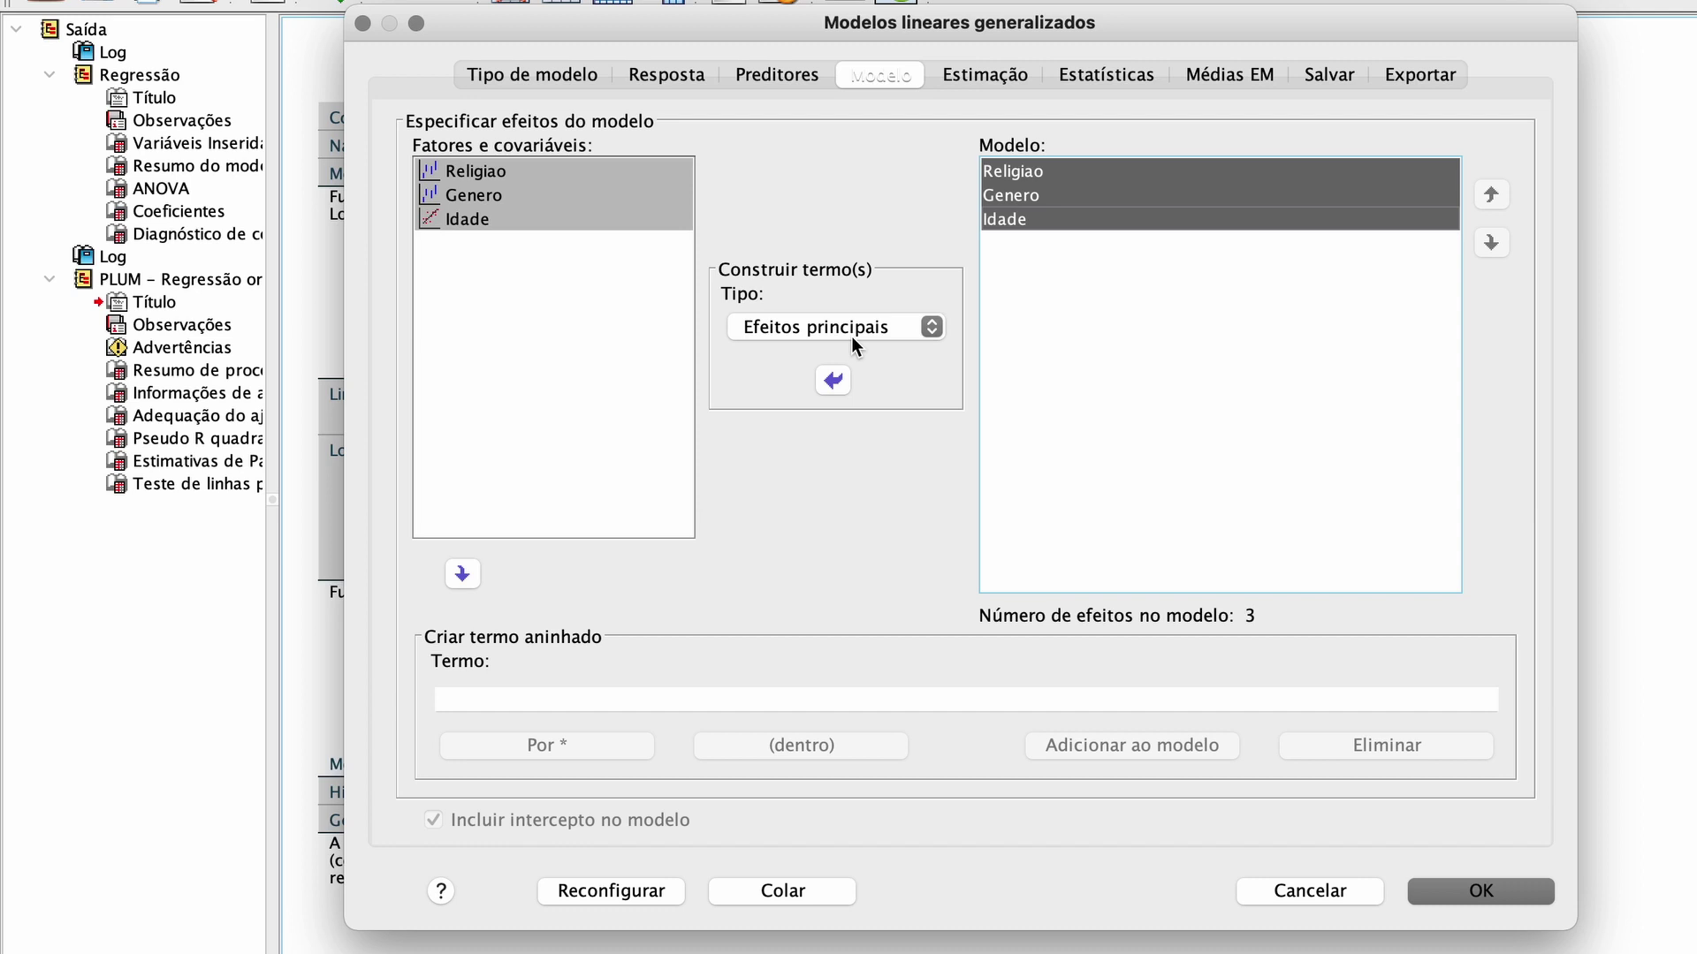
# Include exponential parameter estimates in the printed statistics and run the generalized linear model
pyautogui.click(993, 70)
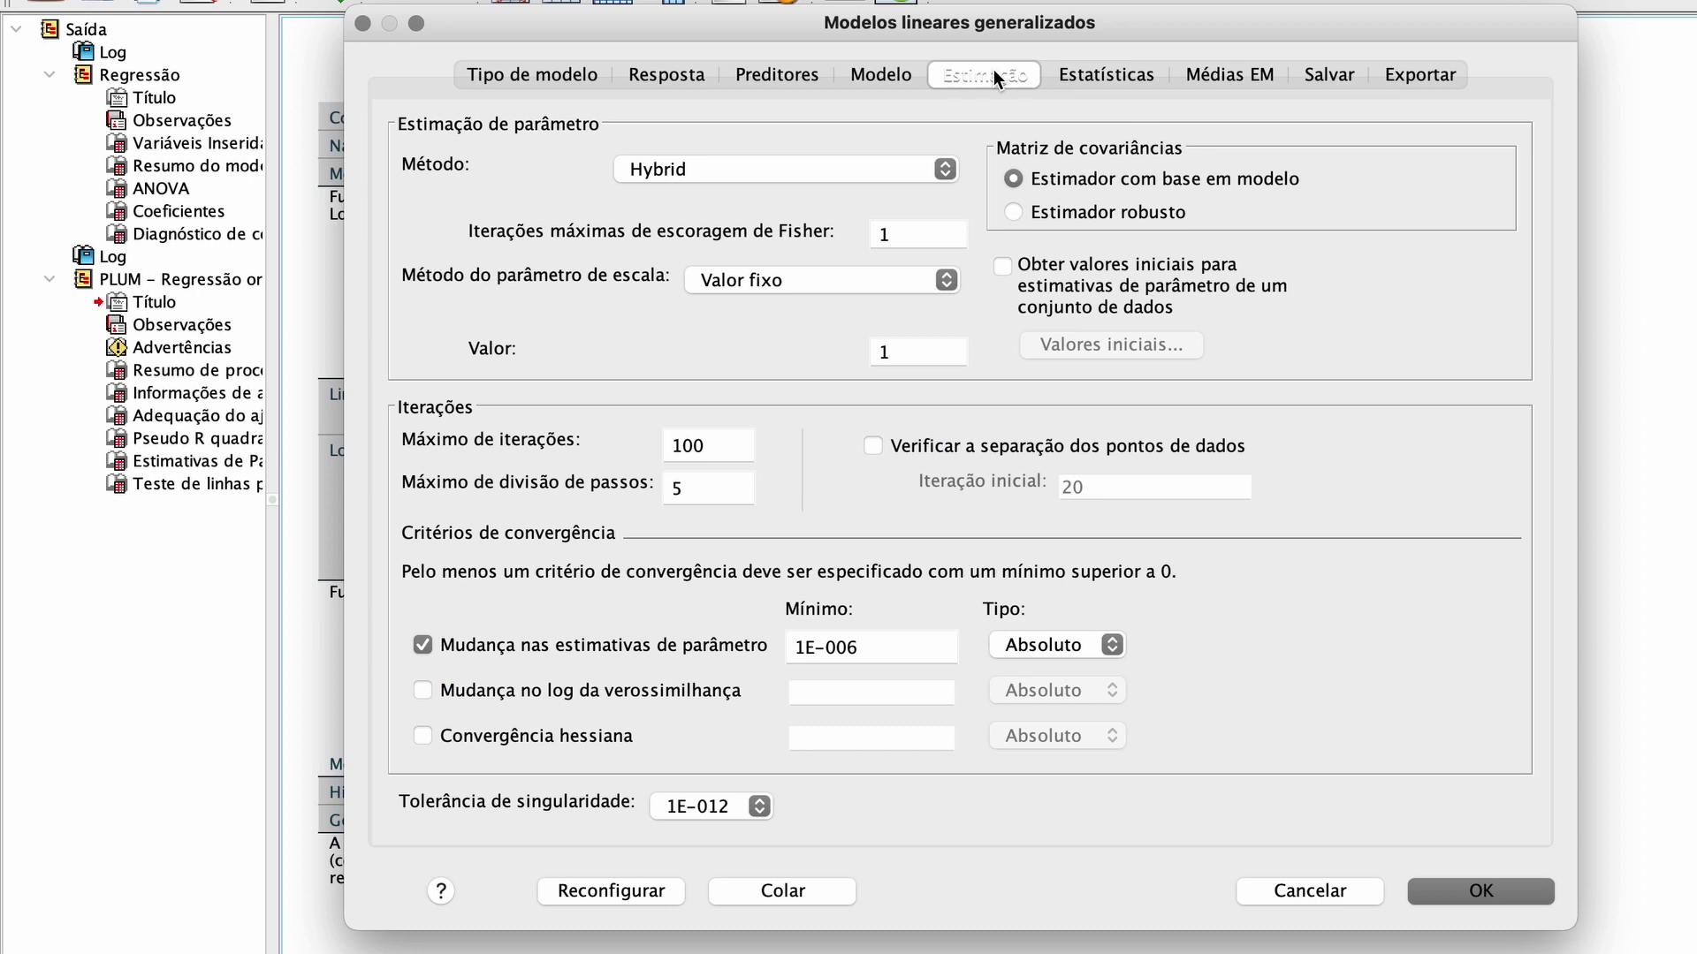
pyautogui.click(1139, 76)
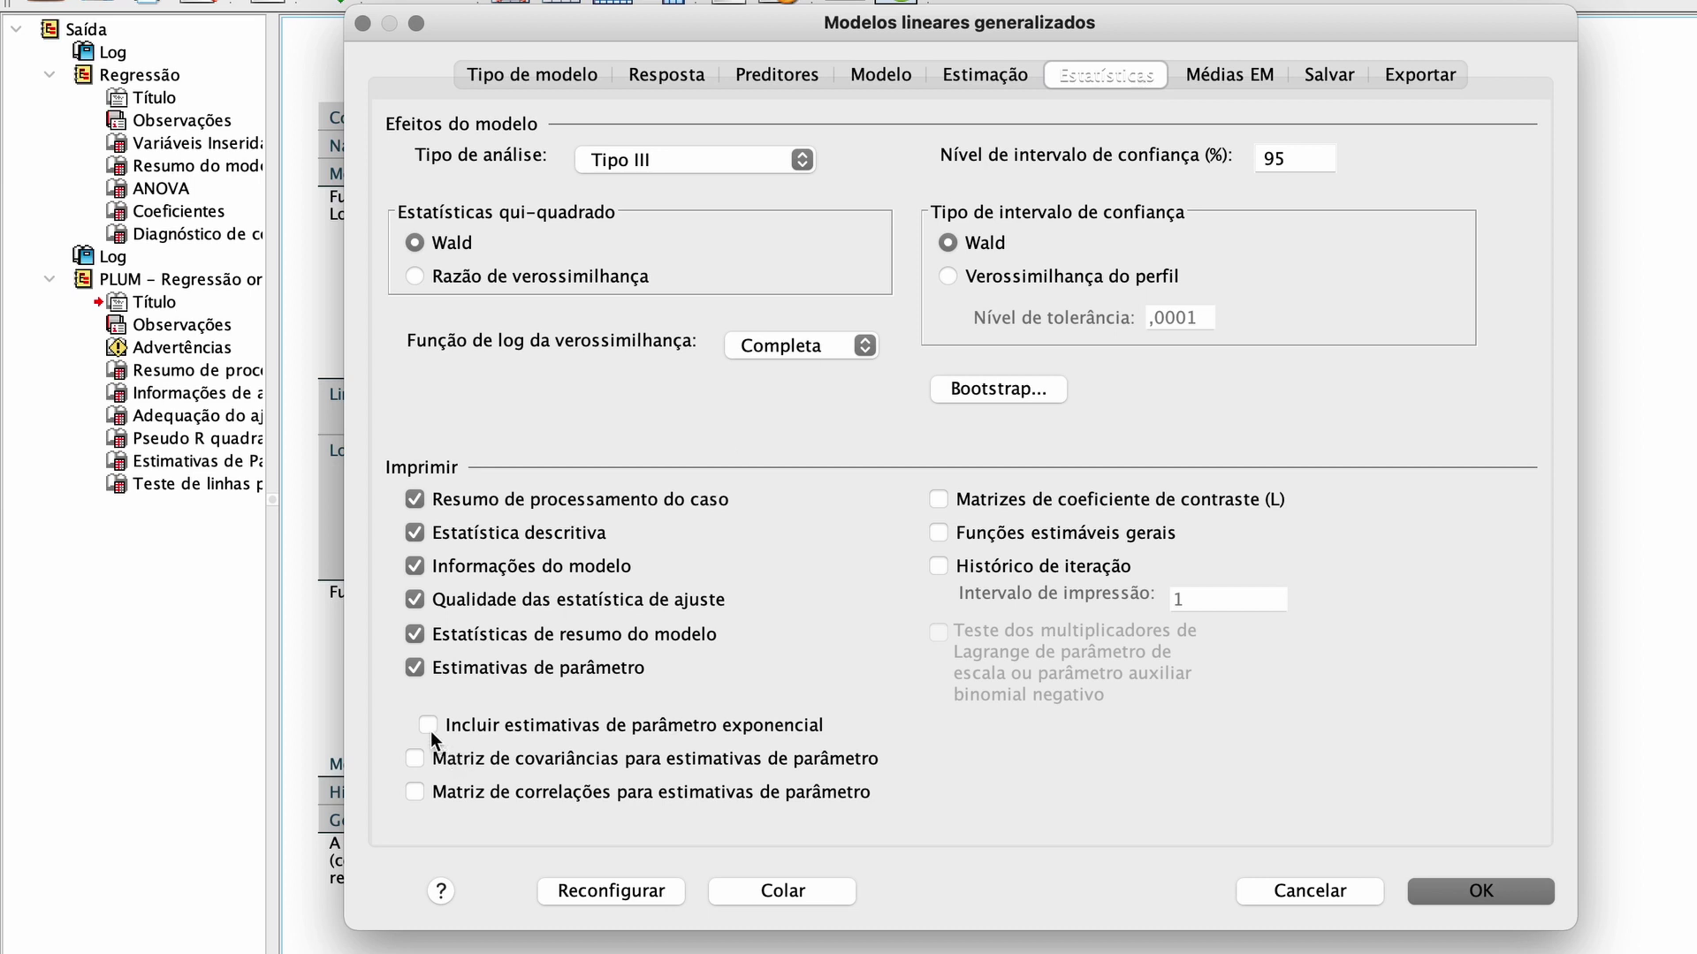
pyautogui.click(733, 723)
pyautogui.click(1246, 78)
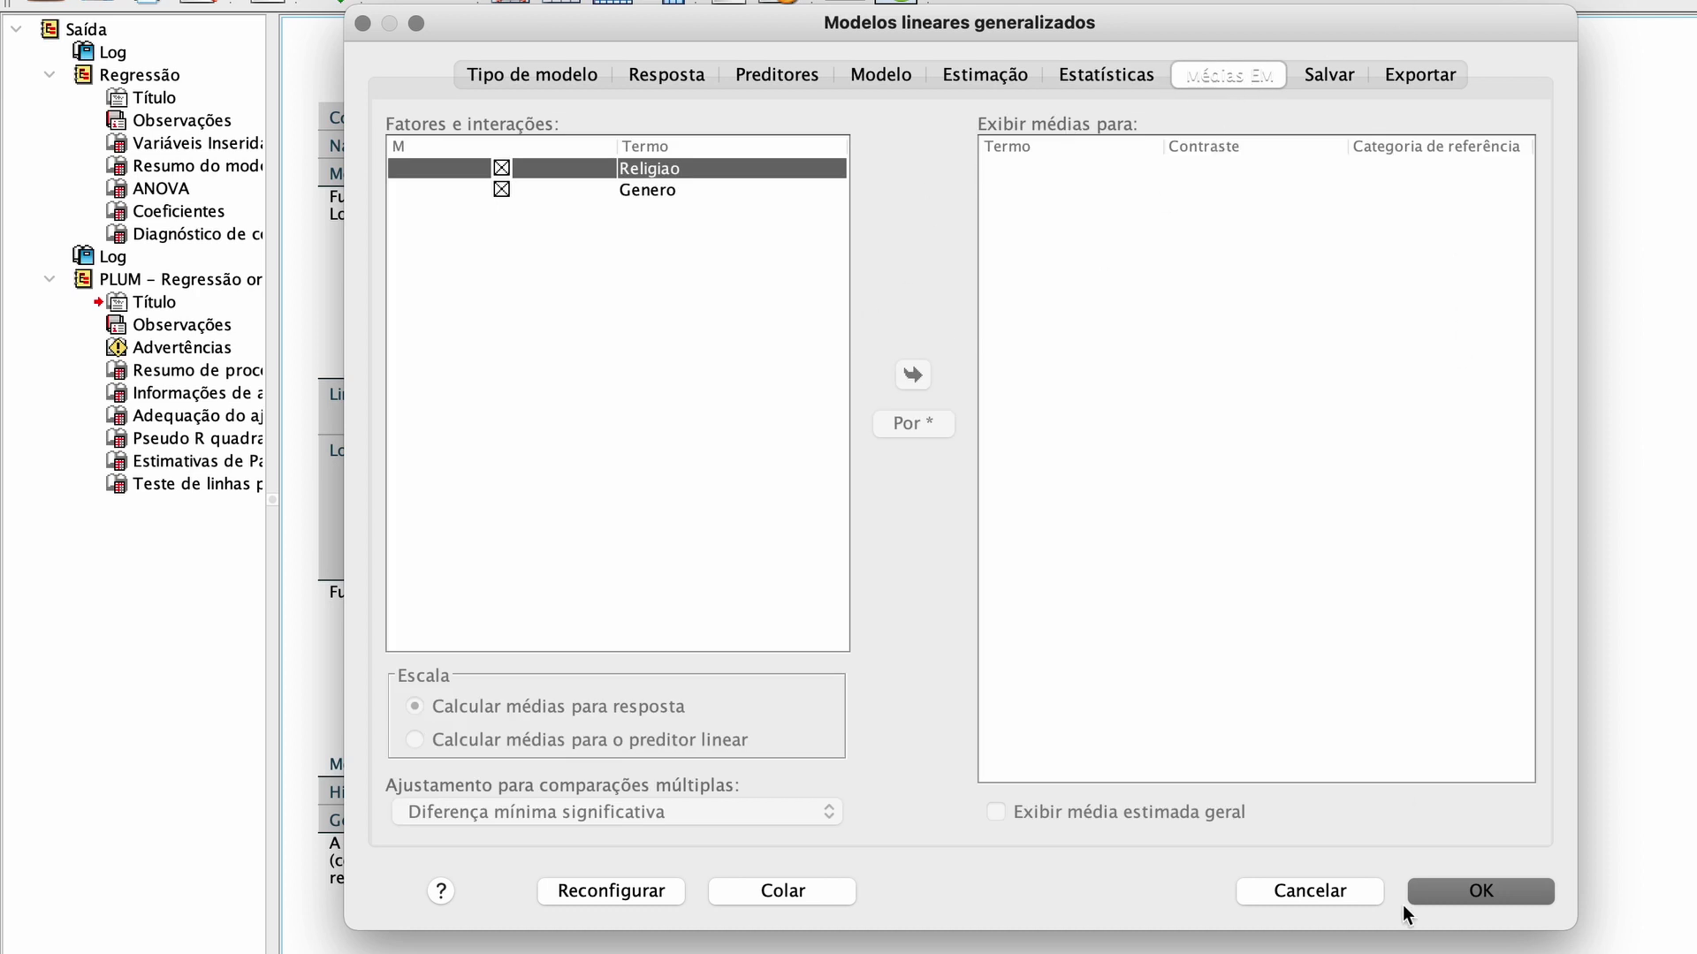
pyautogui.click(1454, 894)
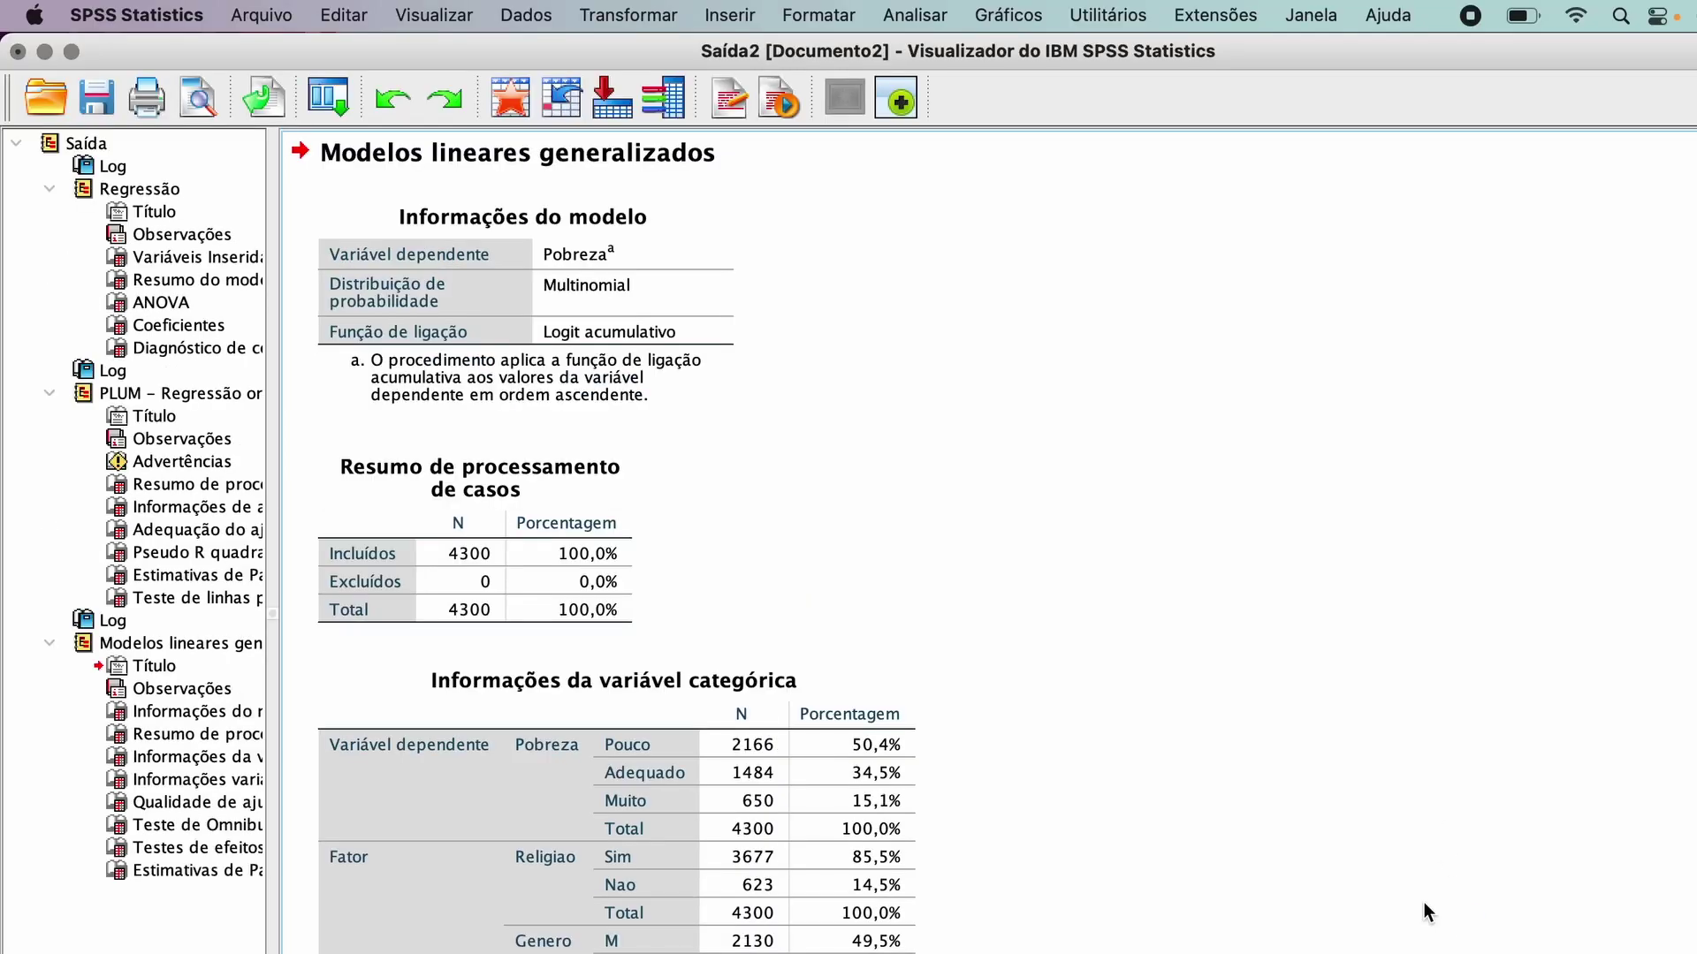
# Review the case processing summary and the categorical and continuous variable information tables in the new Modelos lineares generalizados output
pyautogui.scroll(-3, 1424, 903)
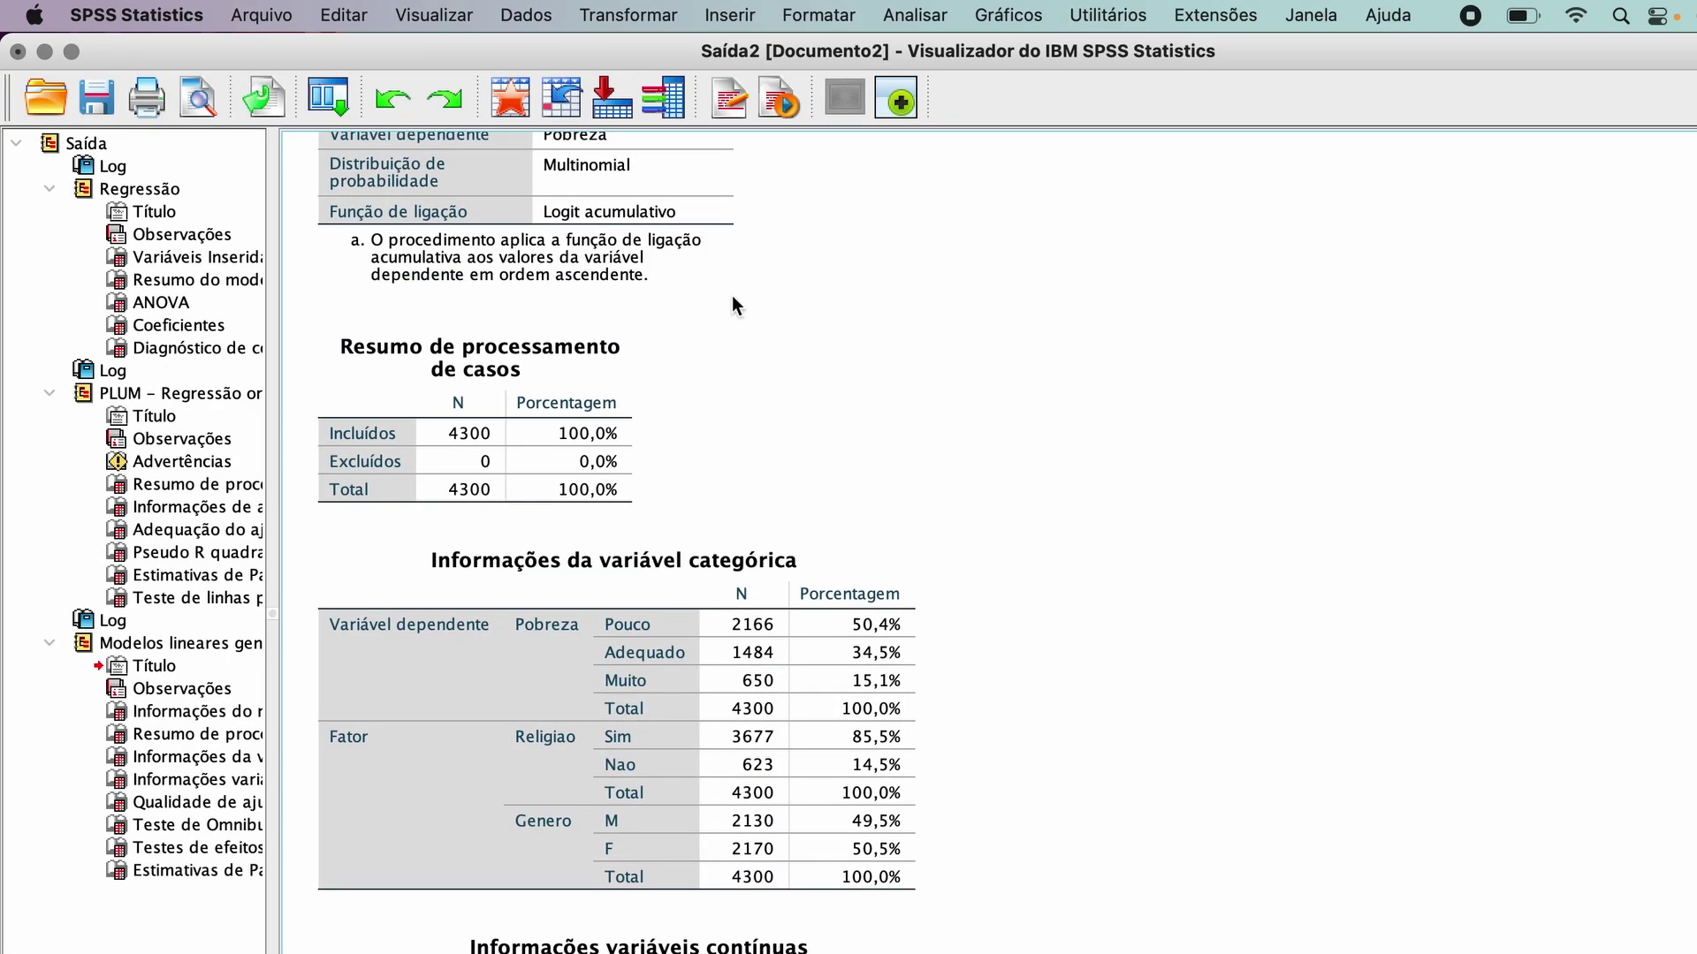
pyautogui.scroll(-1, 976, 541)
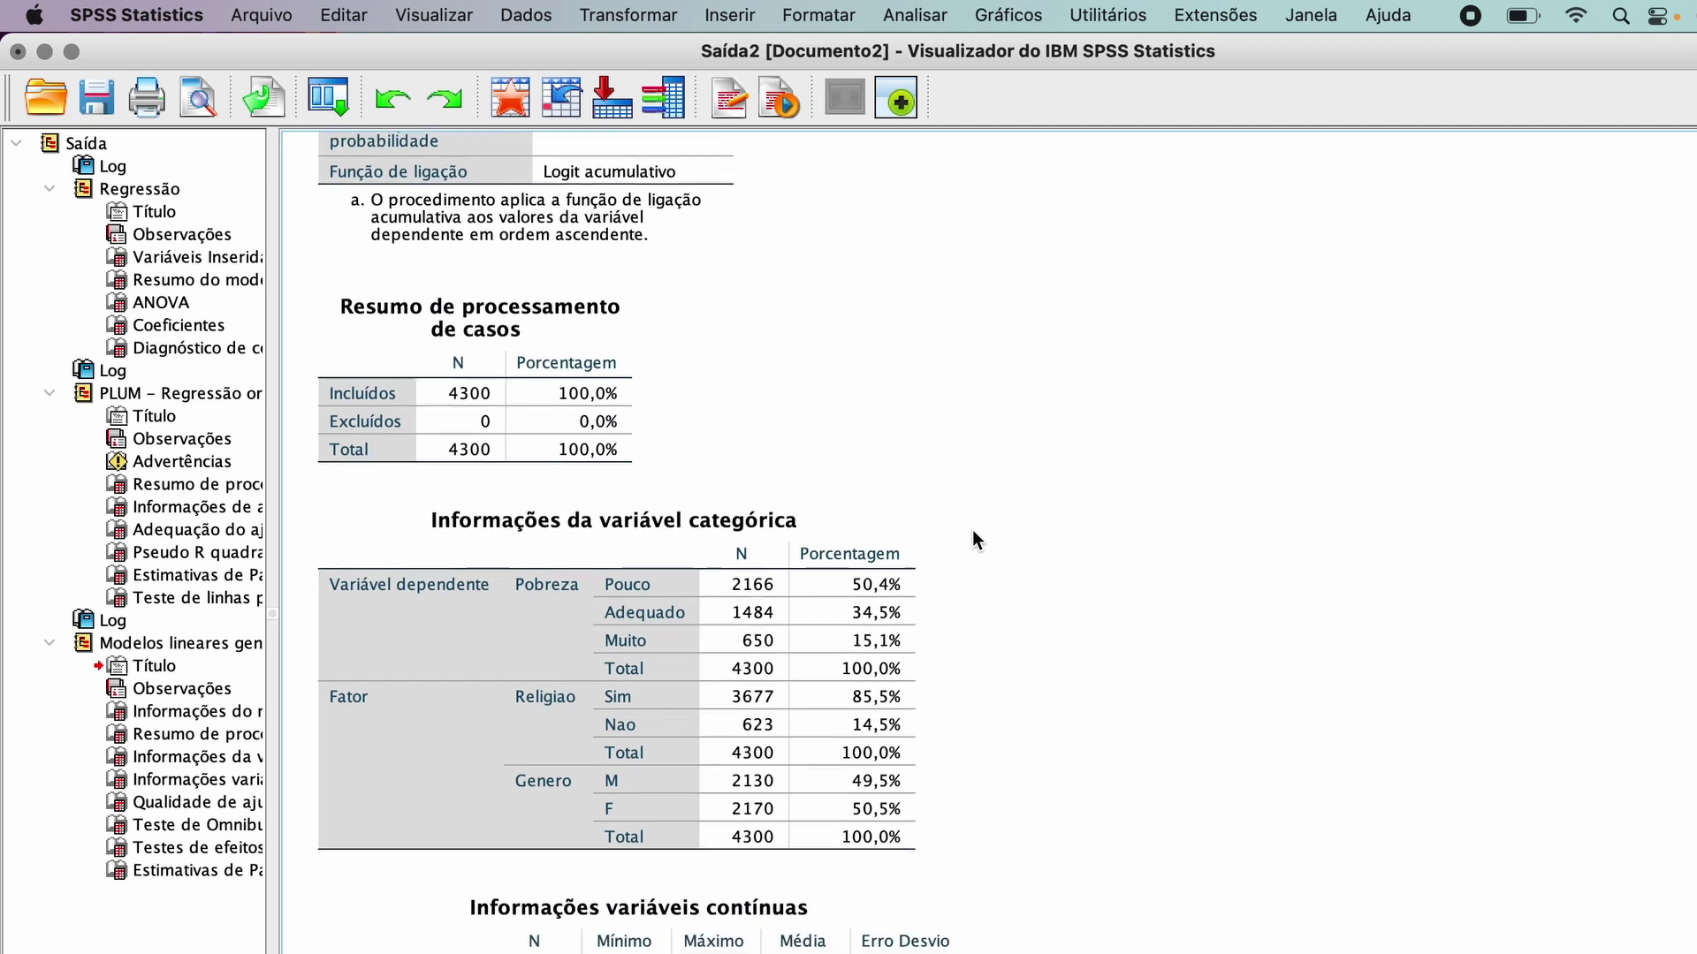
pyautogui.scroll(-7, 975, 540)
pyautogui.click(719, 349)
pyautogui.click(1049, 438)
pyautogui.scroll(-3, 1050, 438)
pyautogui.scroll(-2, 1049, 438)
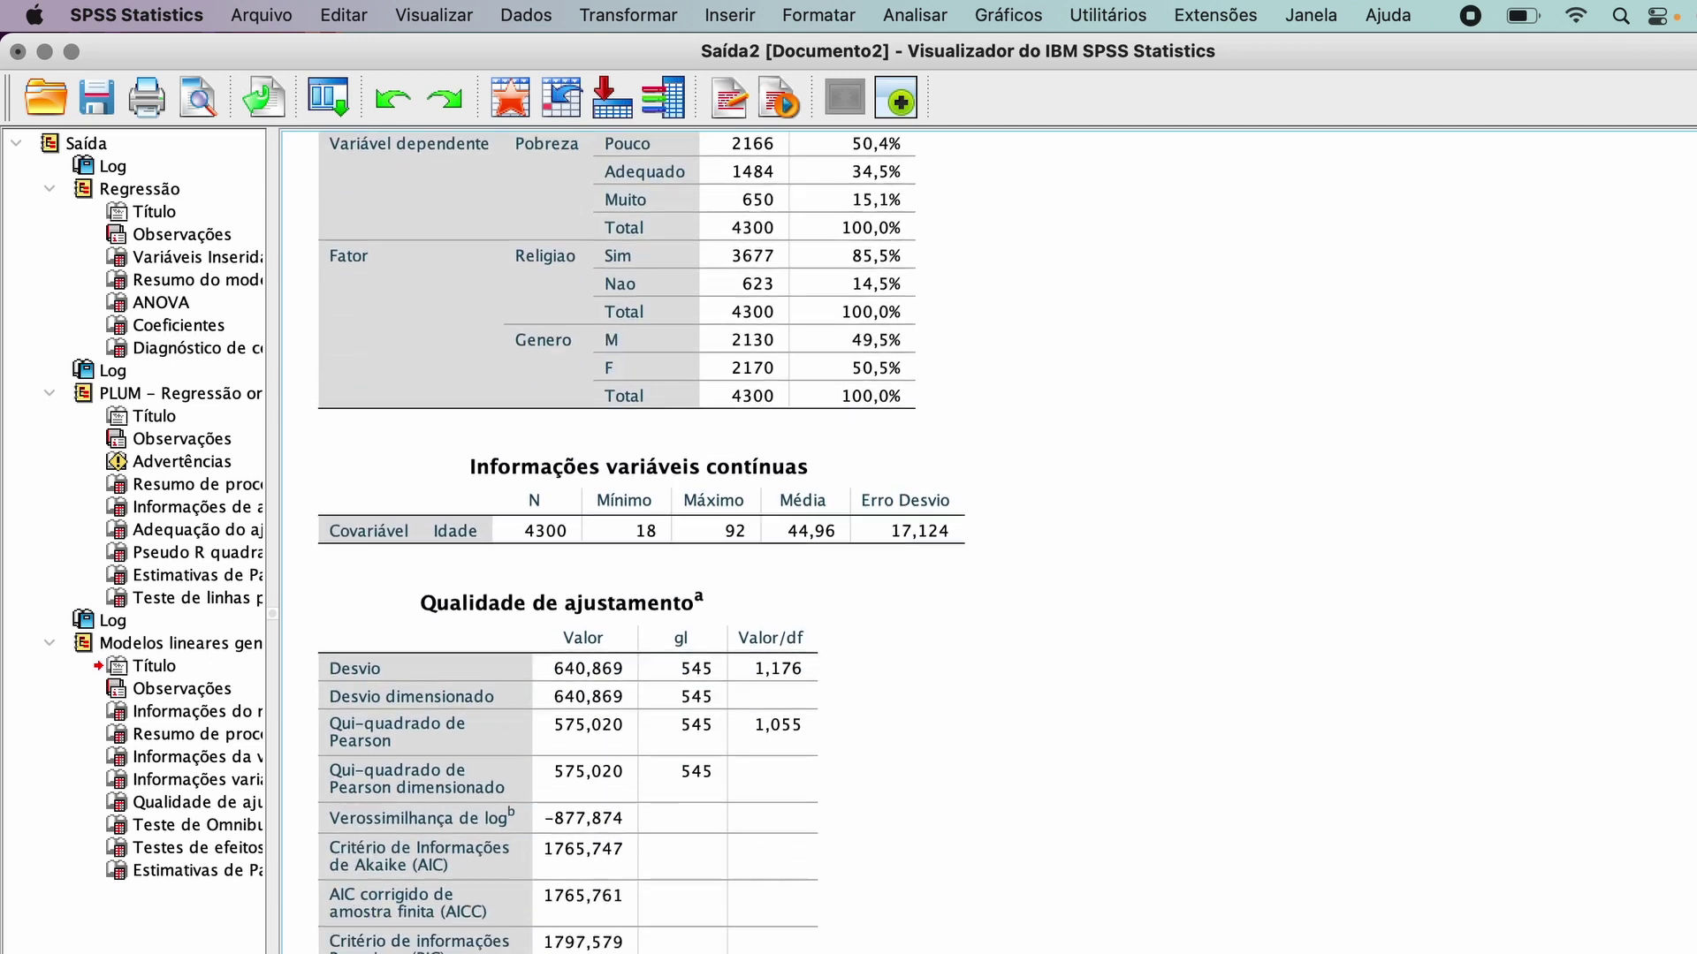
pyautogui.click(565, 484)
pyautogui.click(1096, 661)
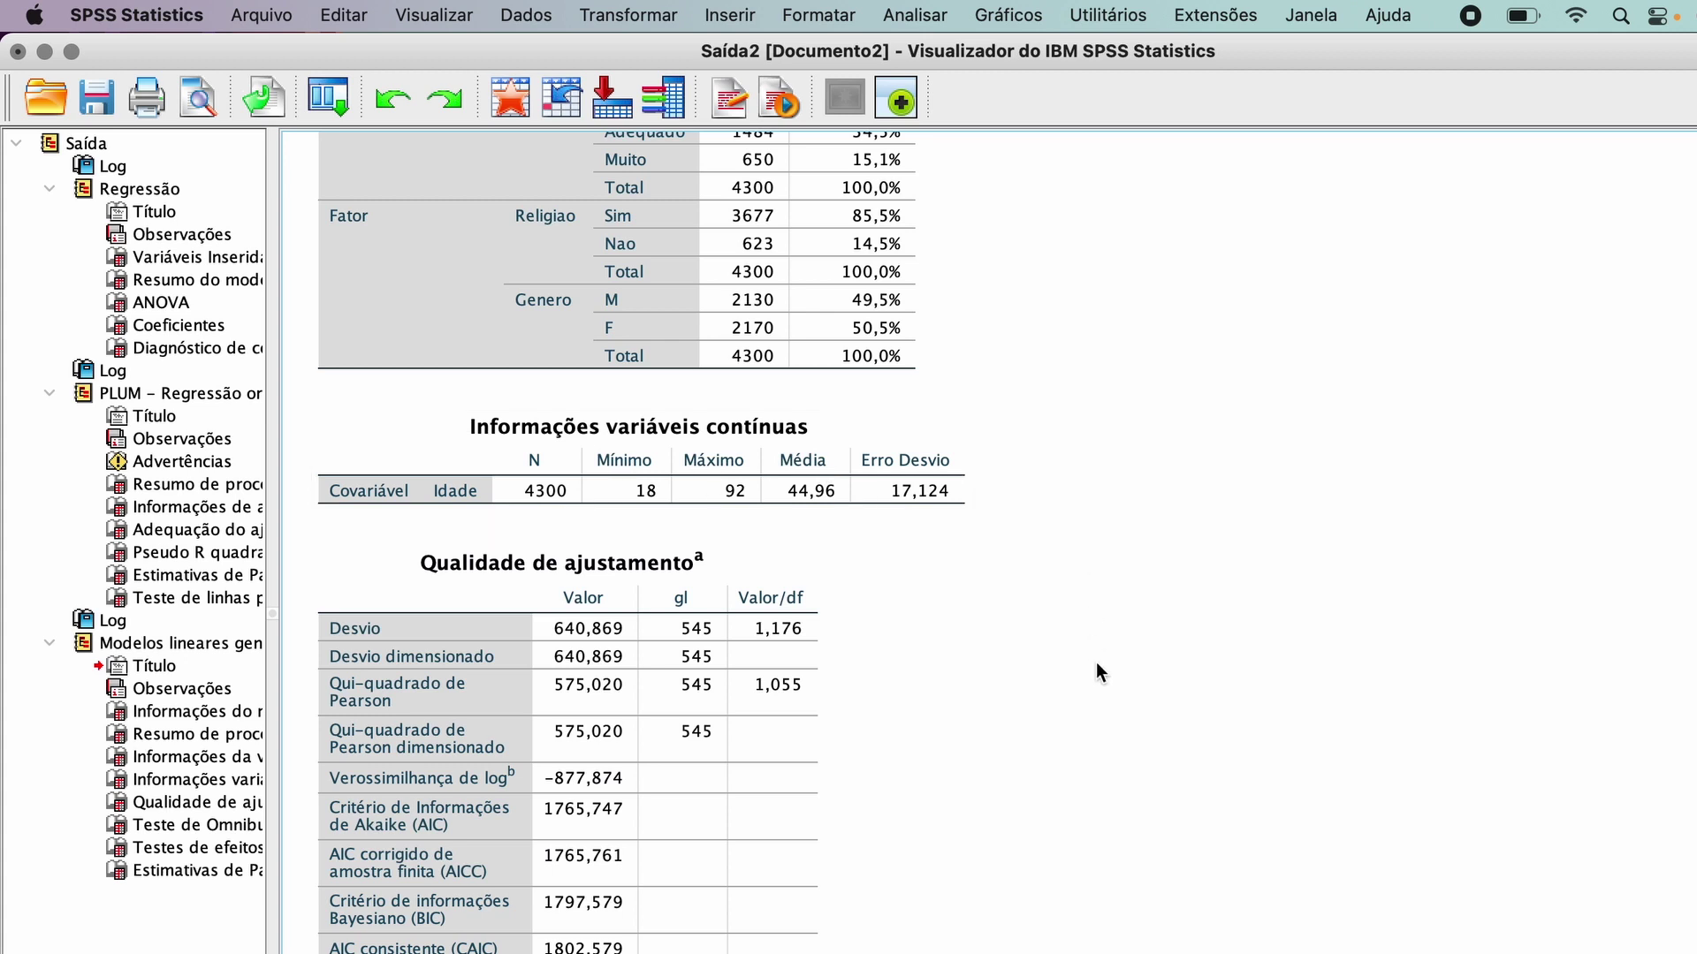
pyautogui.scroll(3, 1096, 661)
pyautogui.click(756, 484)
pyautogui.click(1034, 489)
# Examine the Qualidade de ajustamento table and the chi-square and significance in Teste de Omnibus
pyautogui.scroll(-7, 1034, 486)
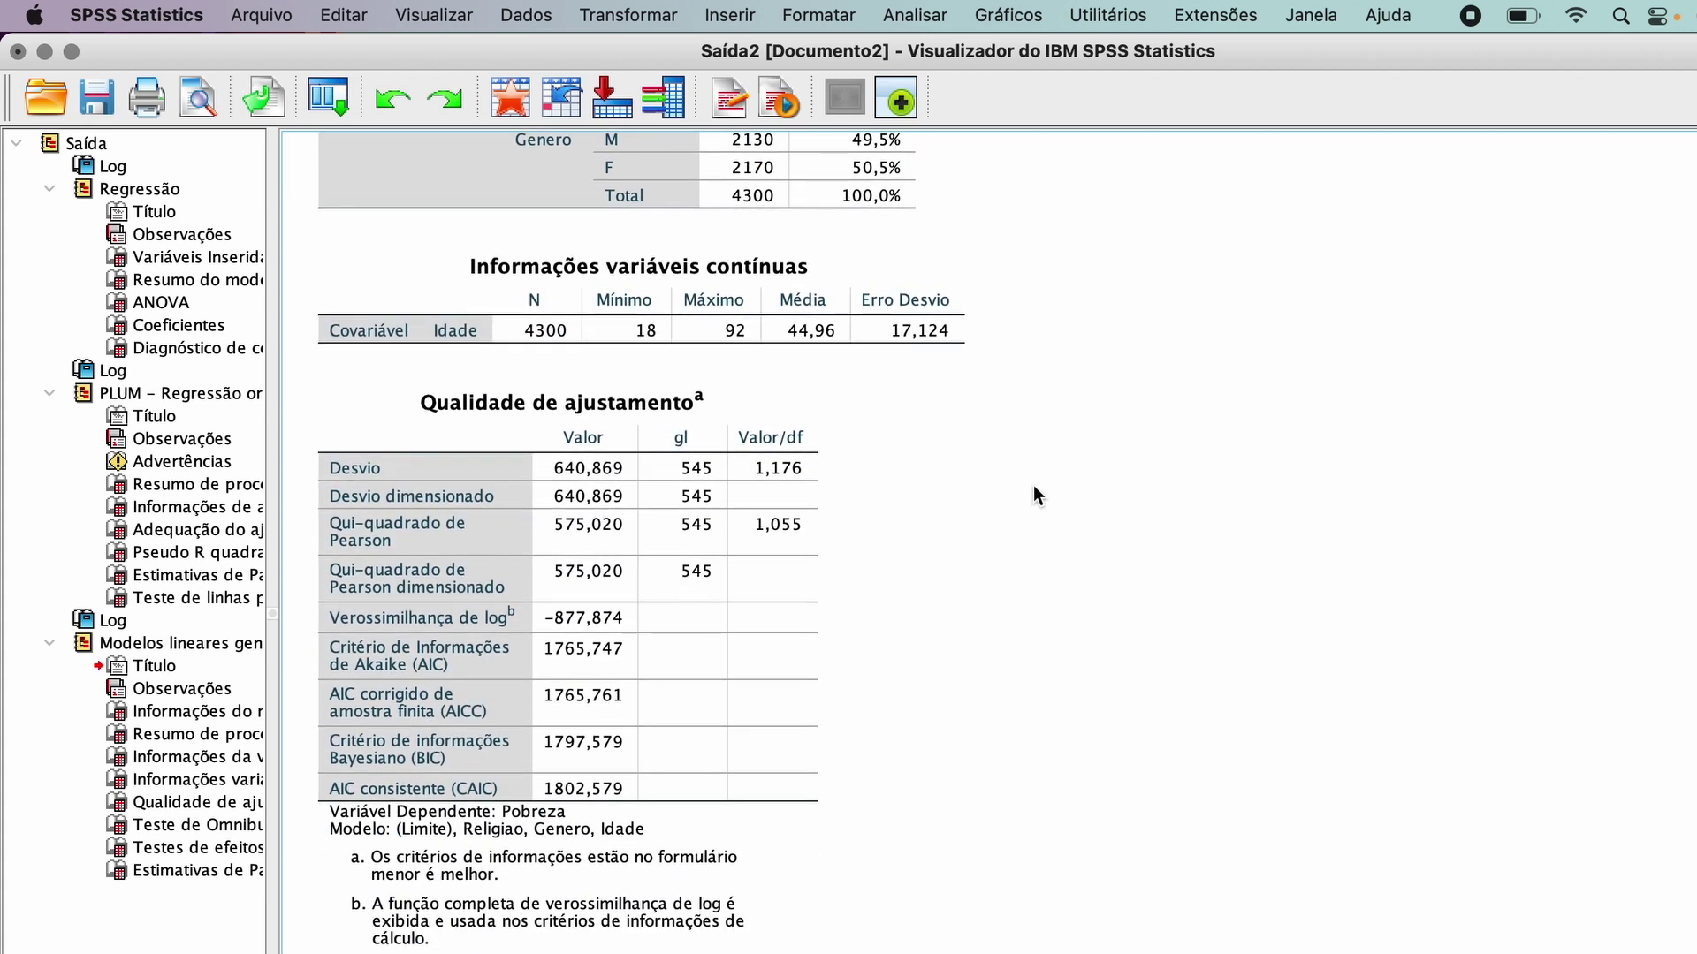
pyautogui.scroll(-5, 1035, 493)
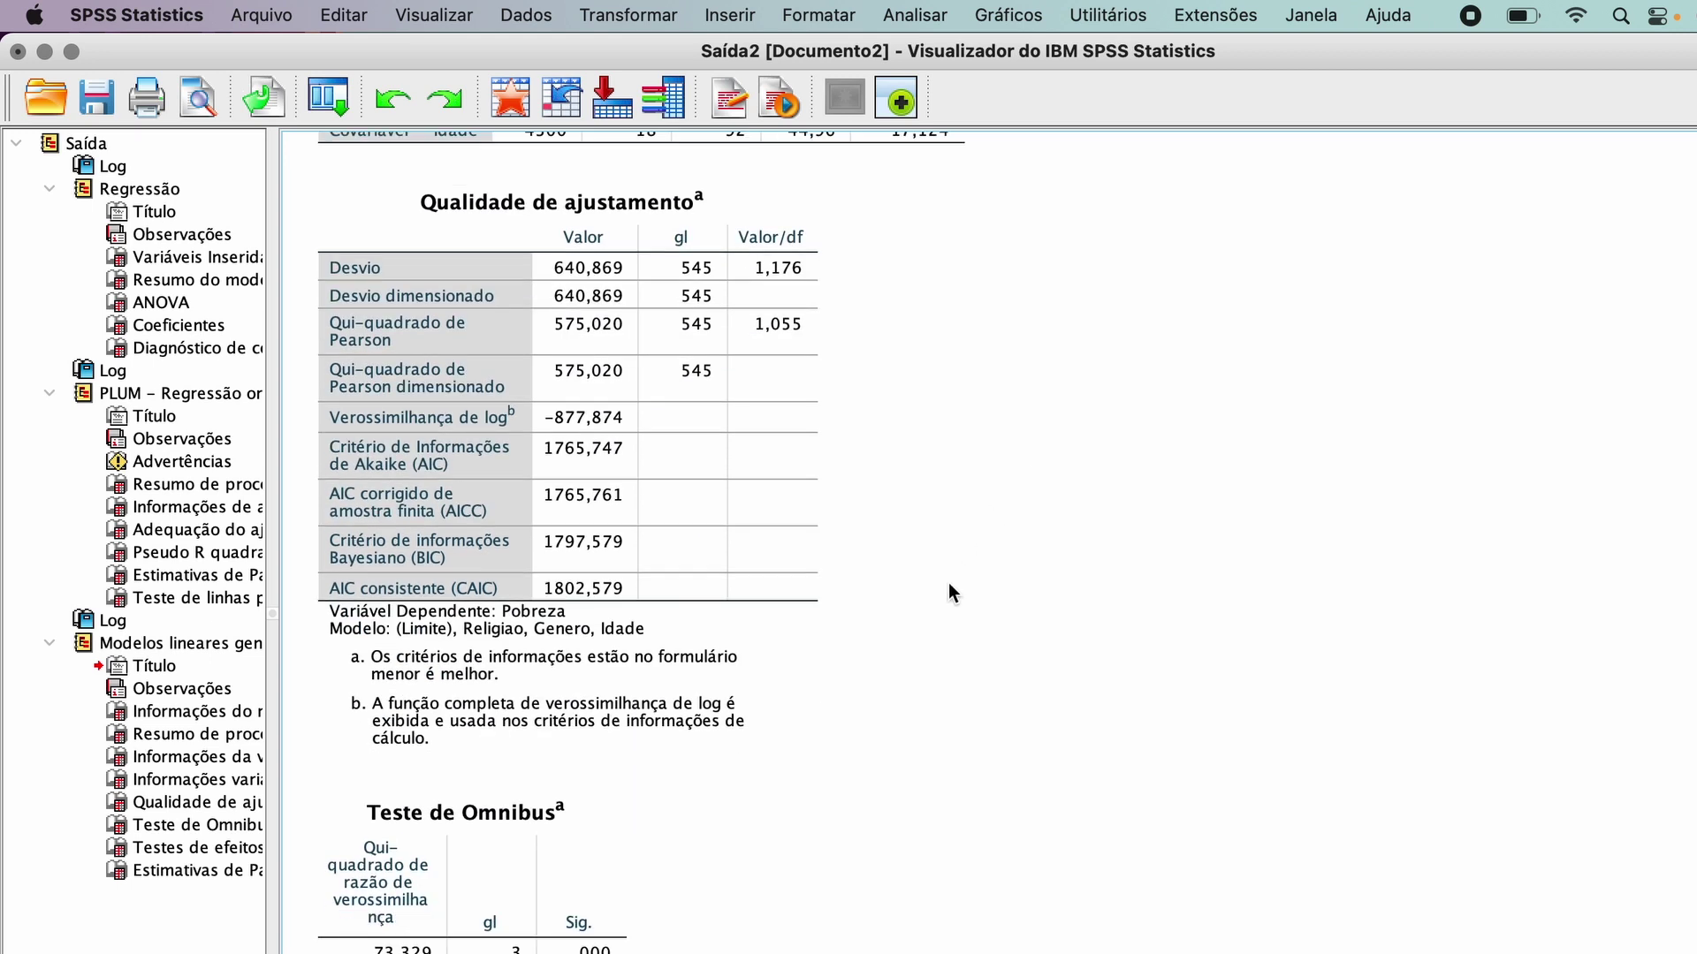
pyautogui.scroll(-5, 949, 589)
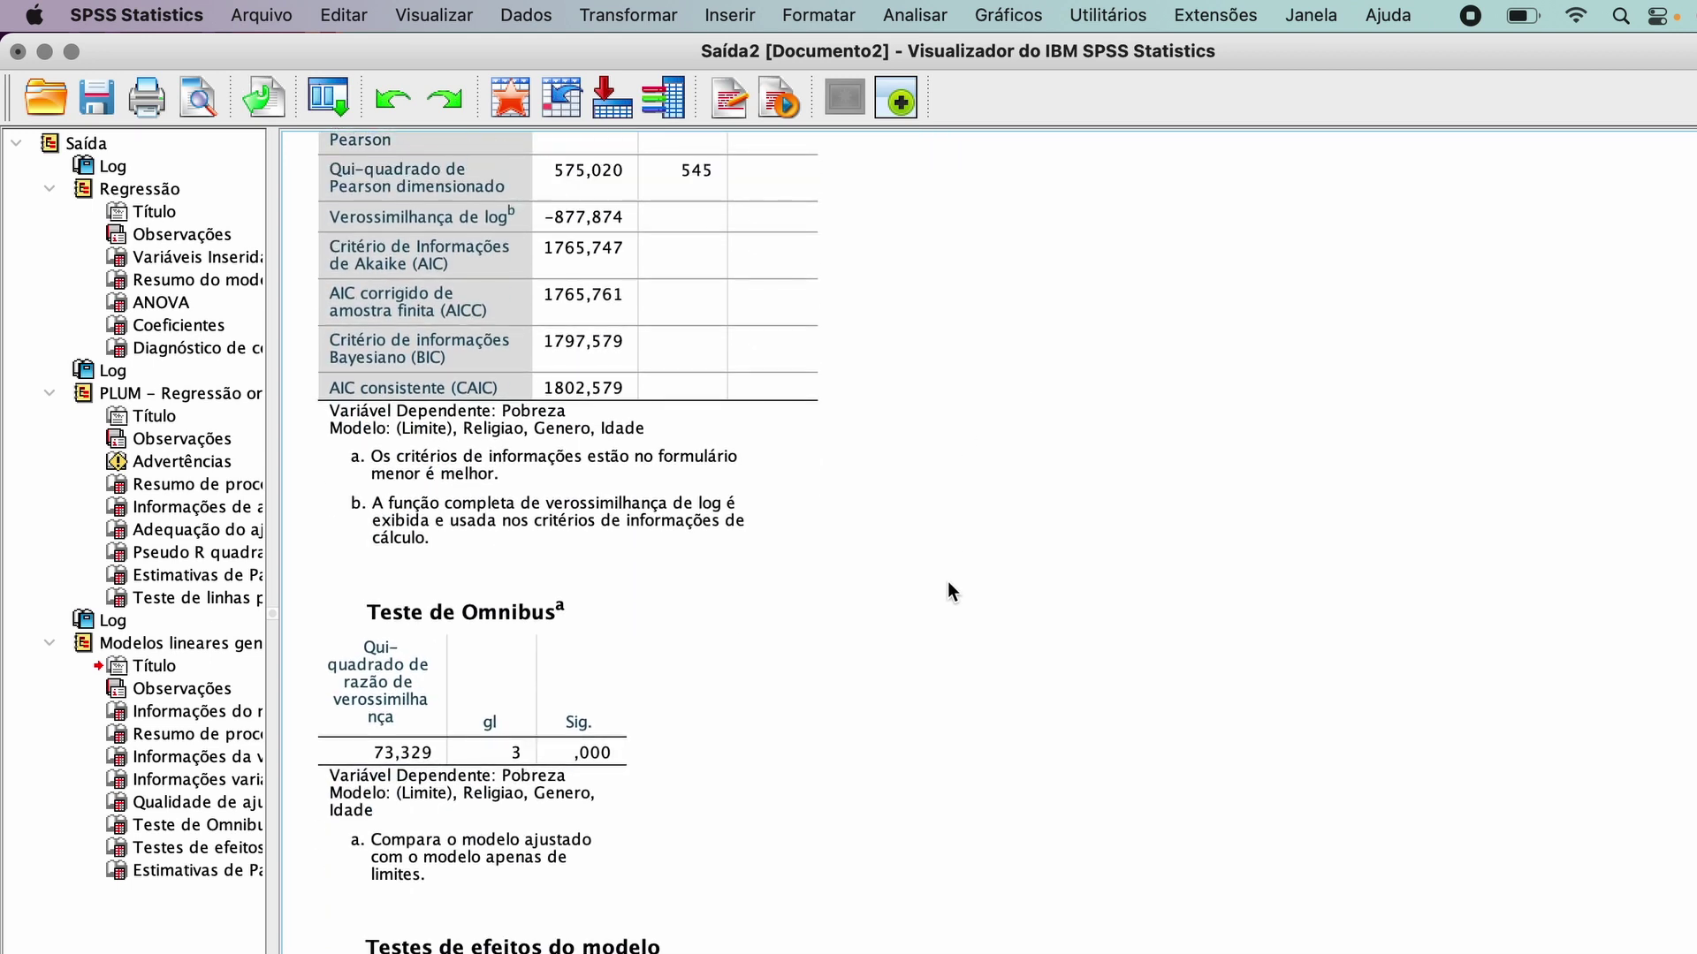
pyautogui.click(408, 611)
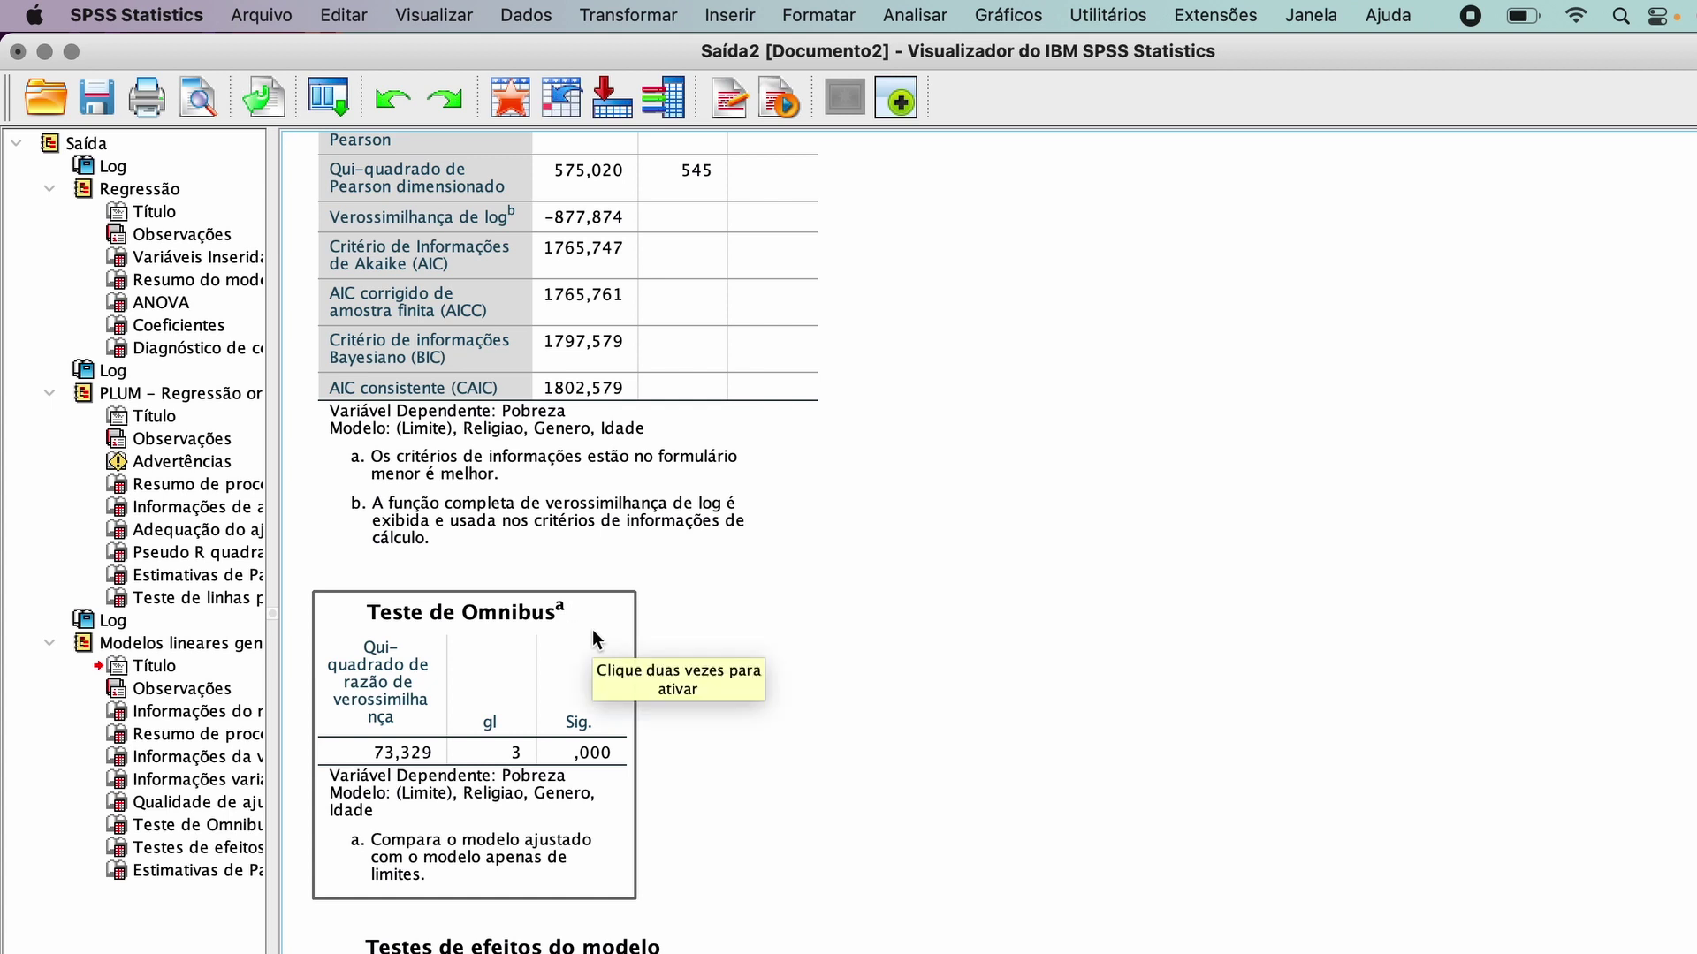
pyautogui.click(463, 585)
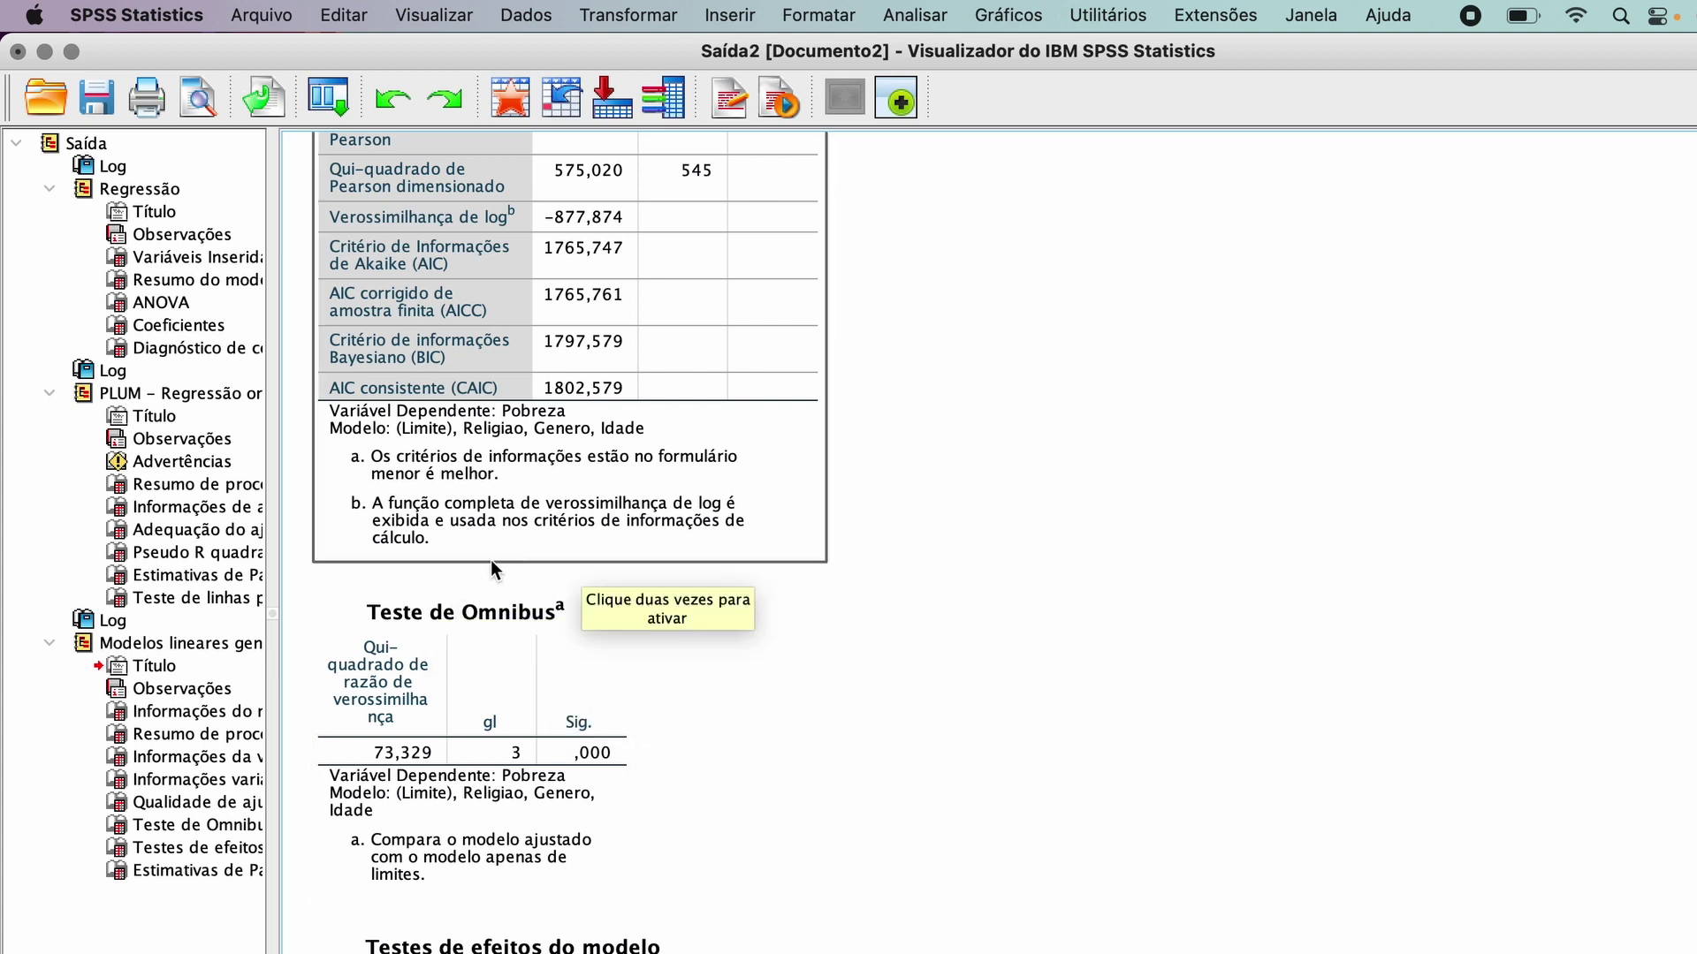
pyautogui.click(461, 698)
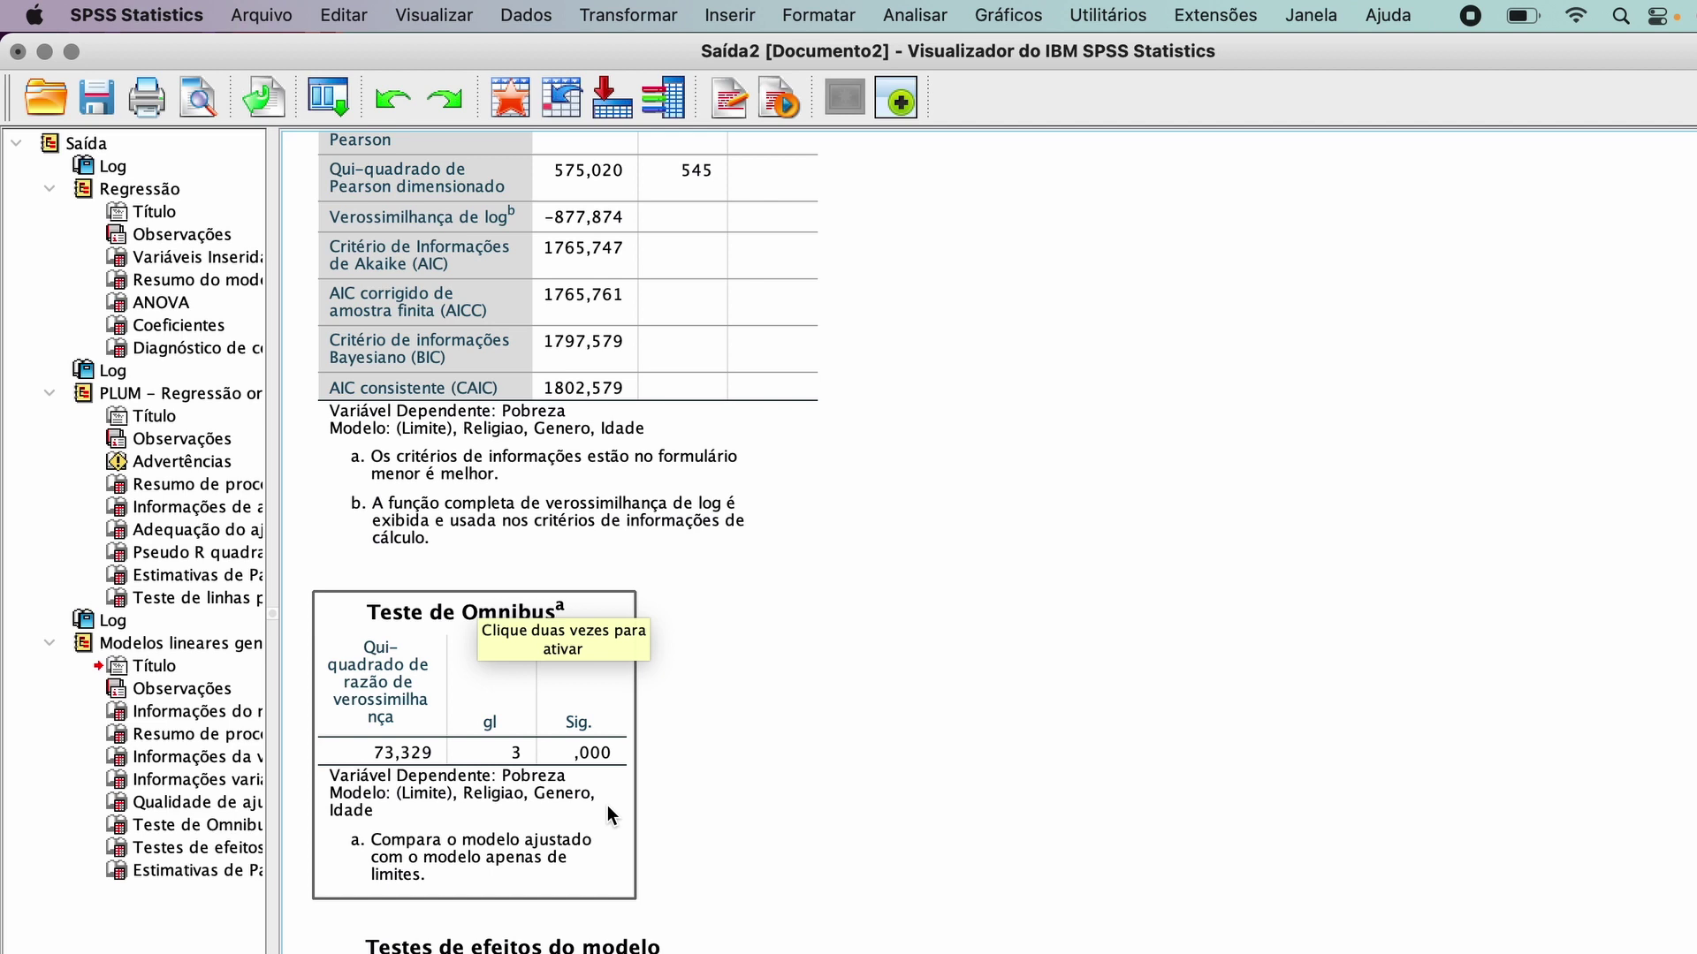
pyautogui.click(654, 693)
pyautogui.click(595, 783)
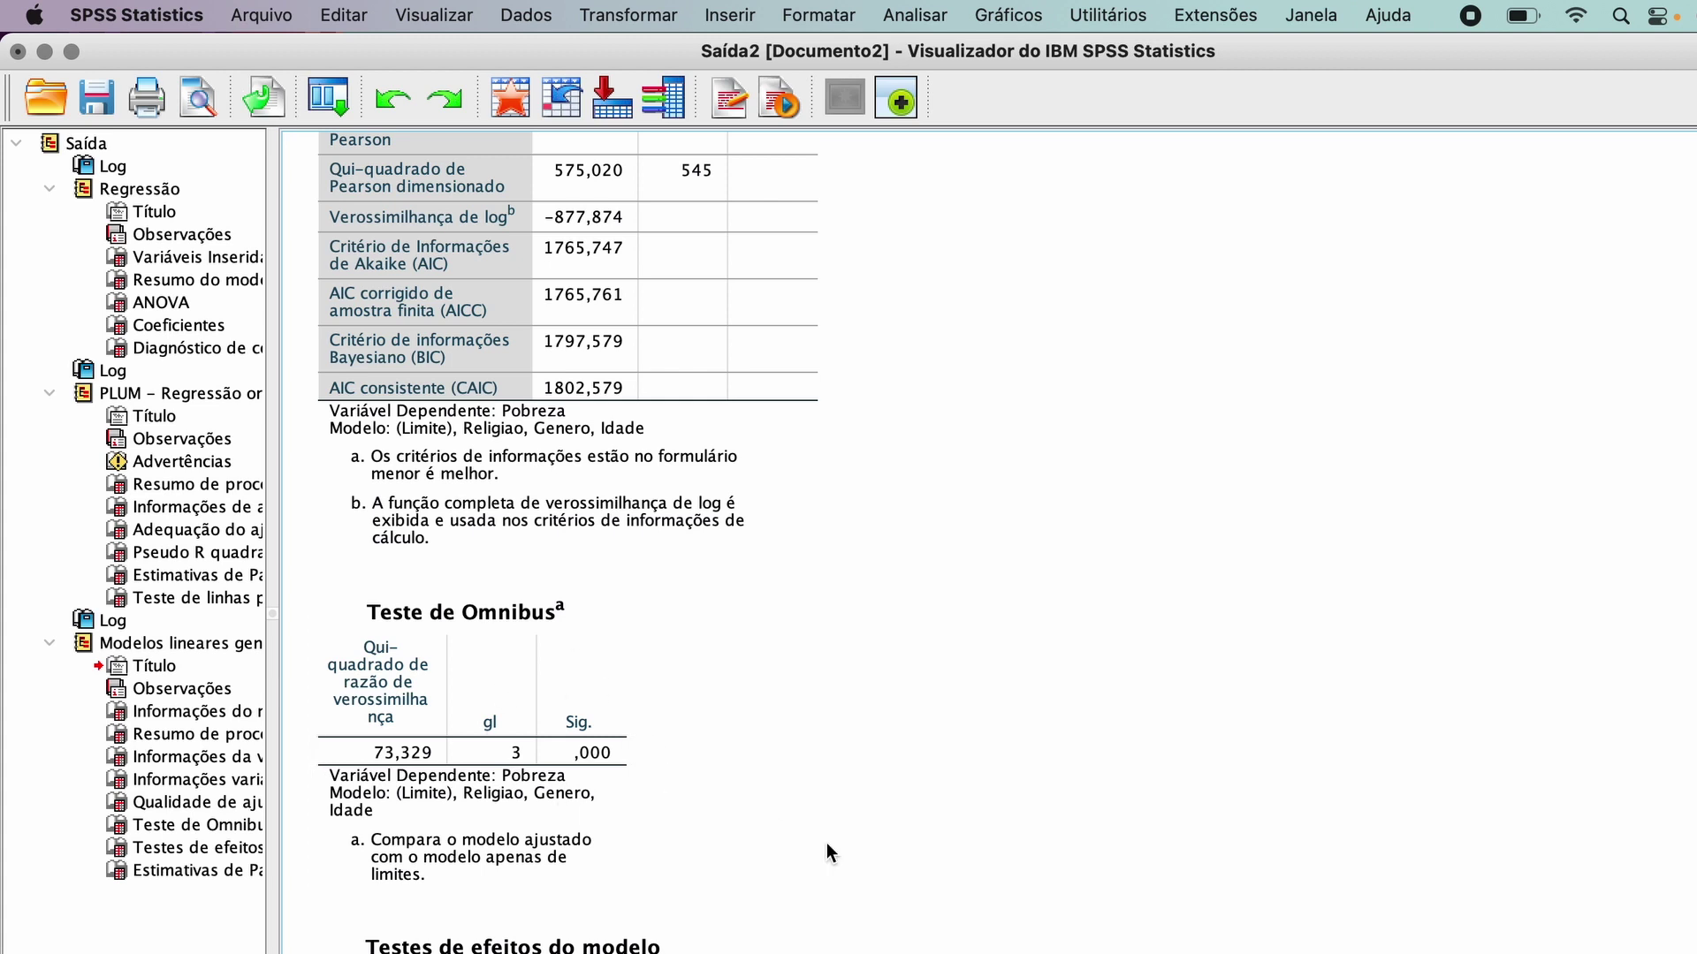
# Examine the Wald chi-square and significance of Religiao, Genero and Idade in Testes de efeitos do modelo
pyautogui.scroll(-6, 827, 843)
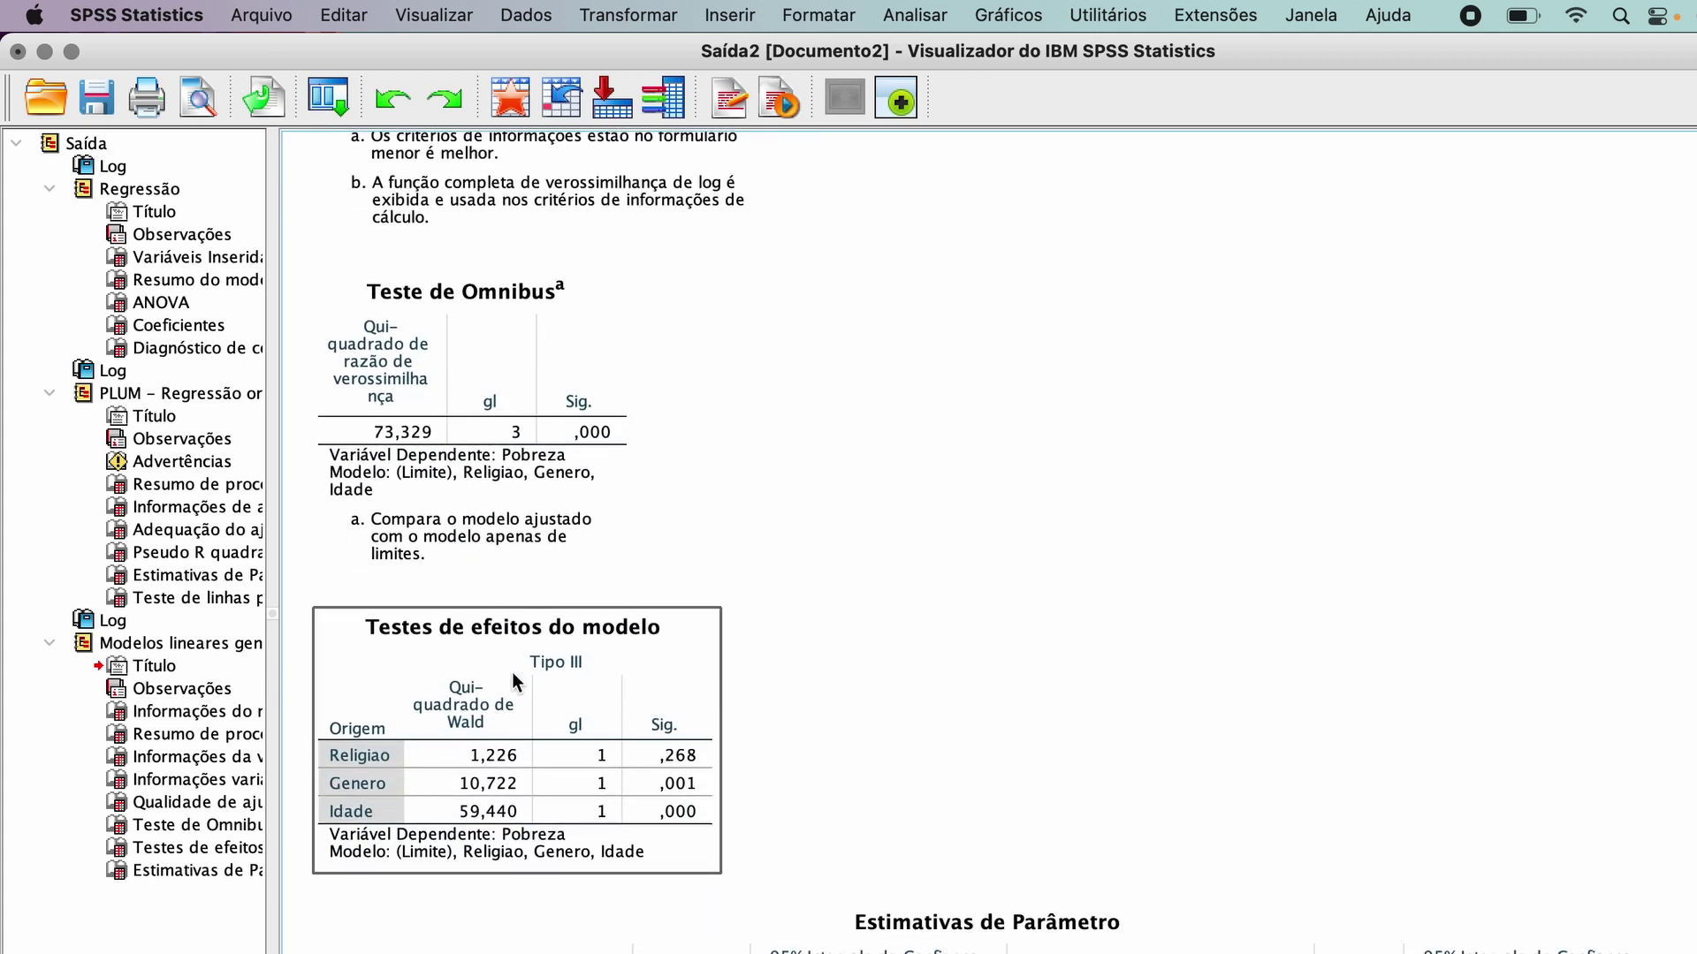
pyautogui.scroll(-1, 876, 730)
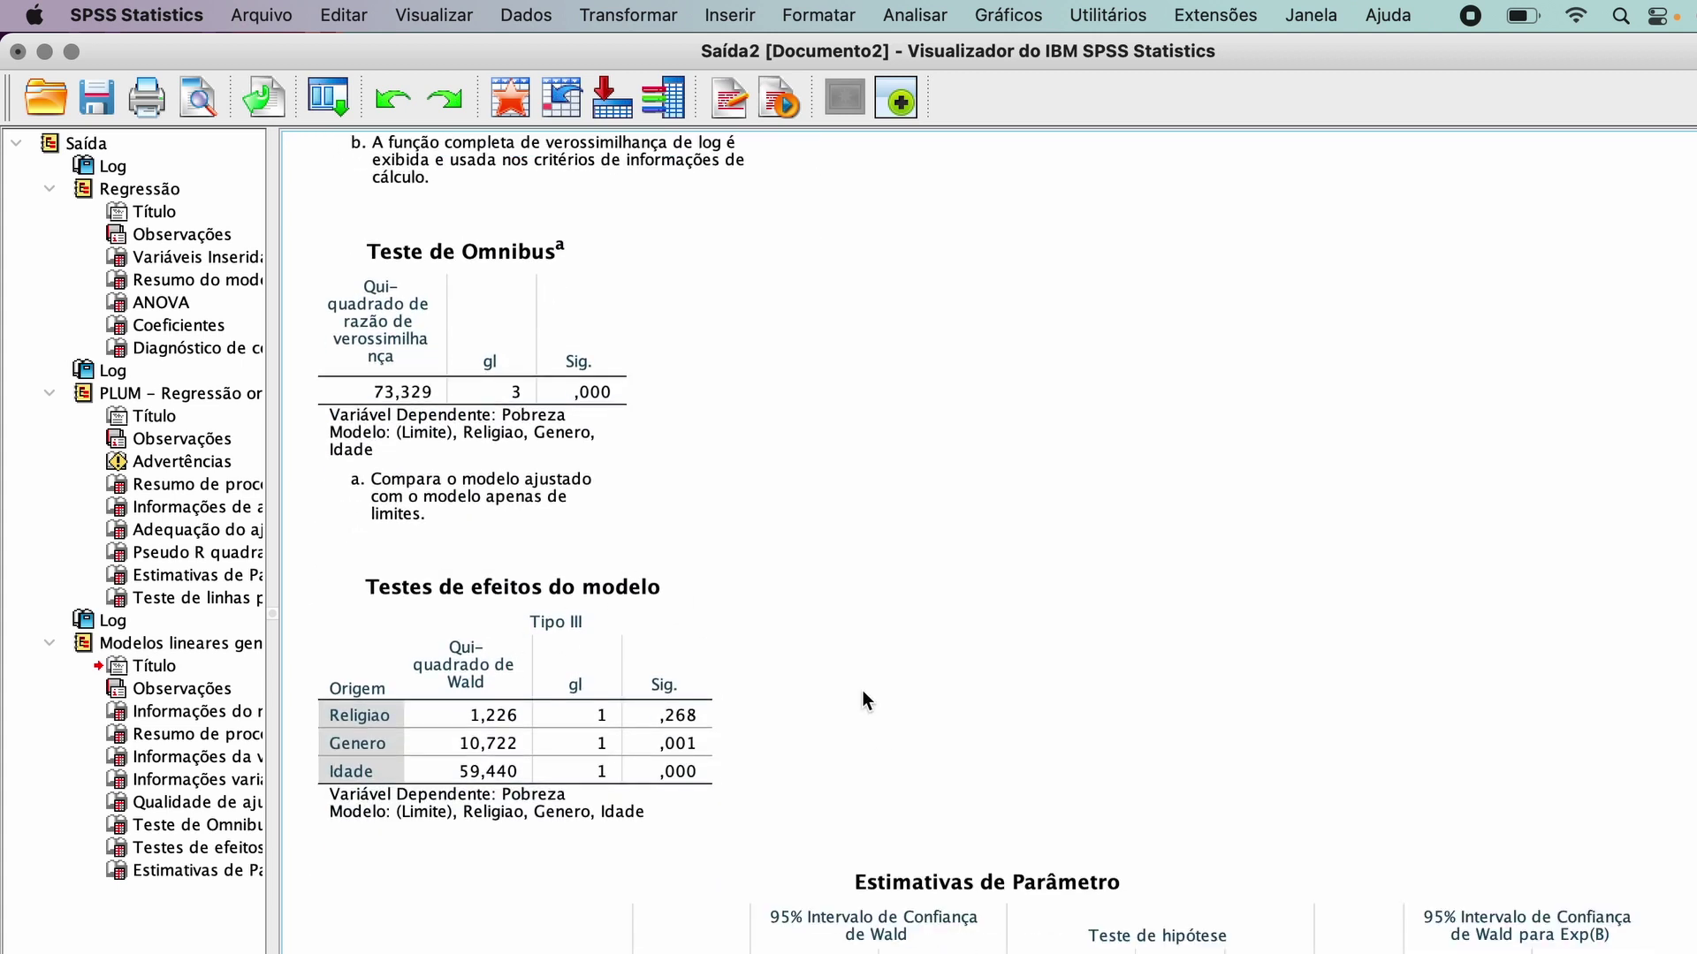
pyautogui.scroll(-3, 862, 691)
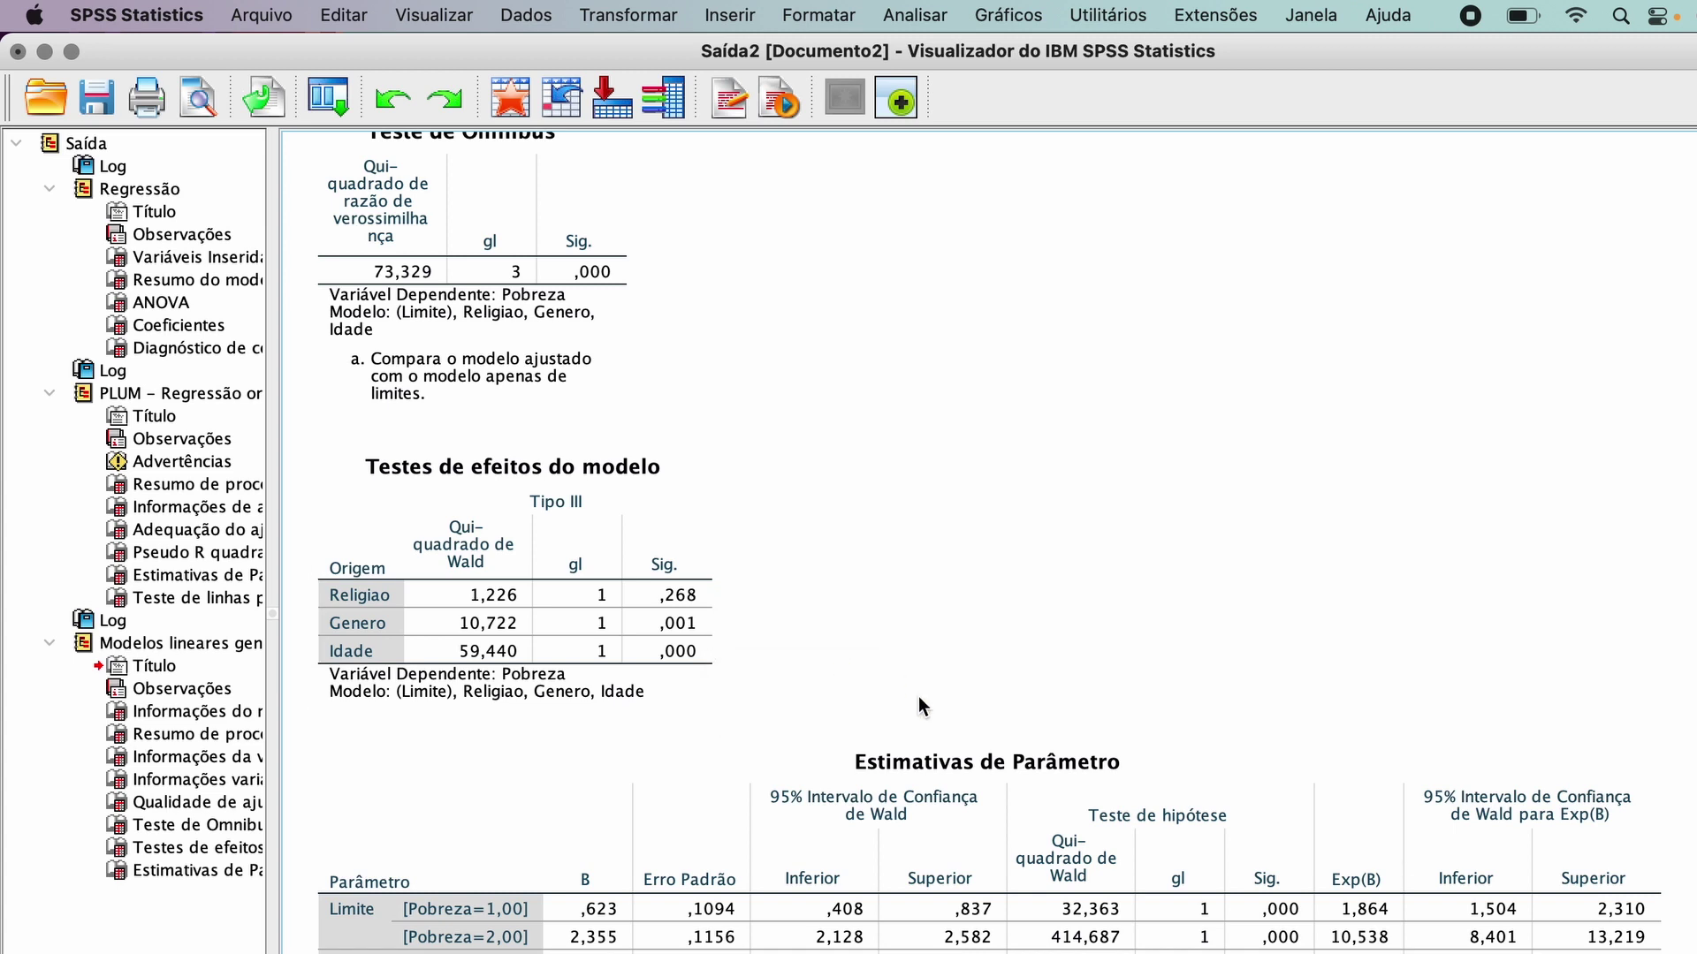
# Examine the B coefficients, significance, Exp(B) and confidence intervals in the generalized linear model's Estimativas de Parâmetro table
pyautogui.scroll(-2, 919, 696)
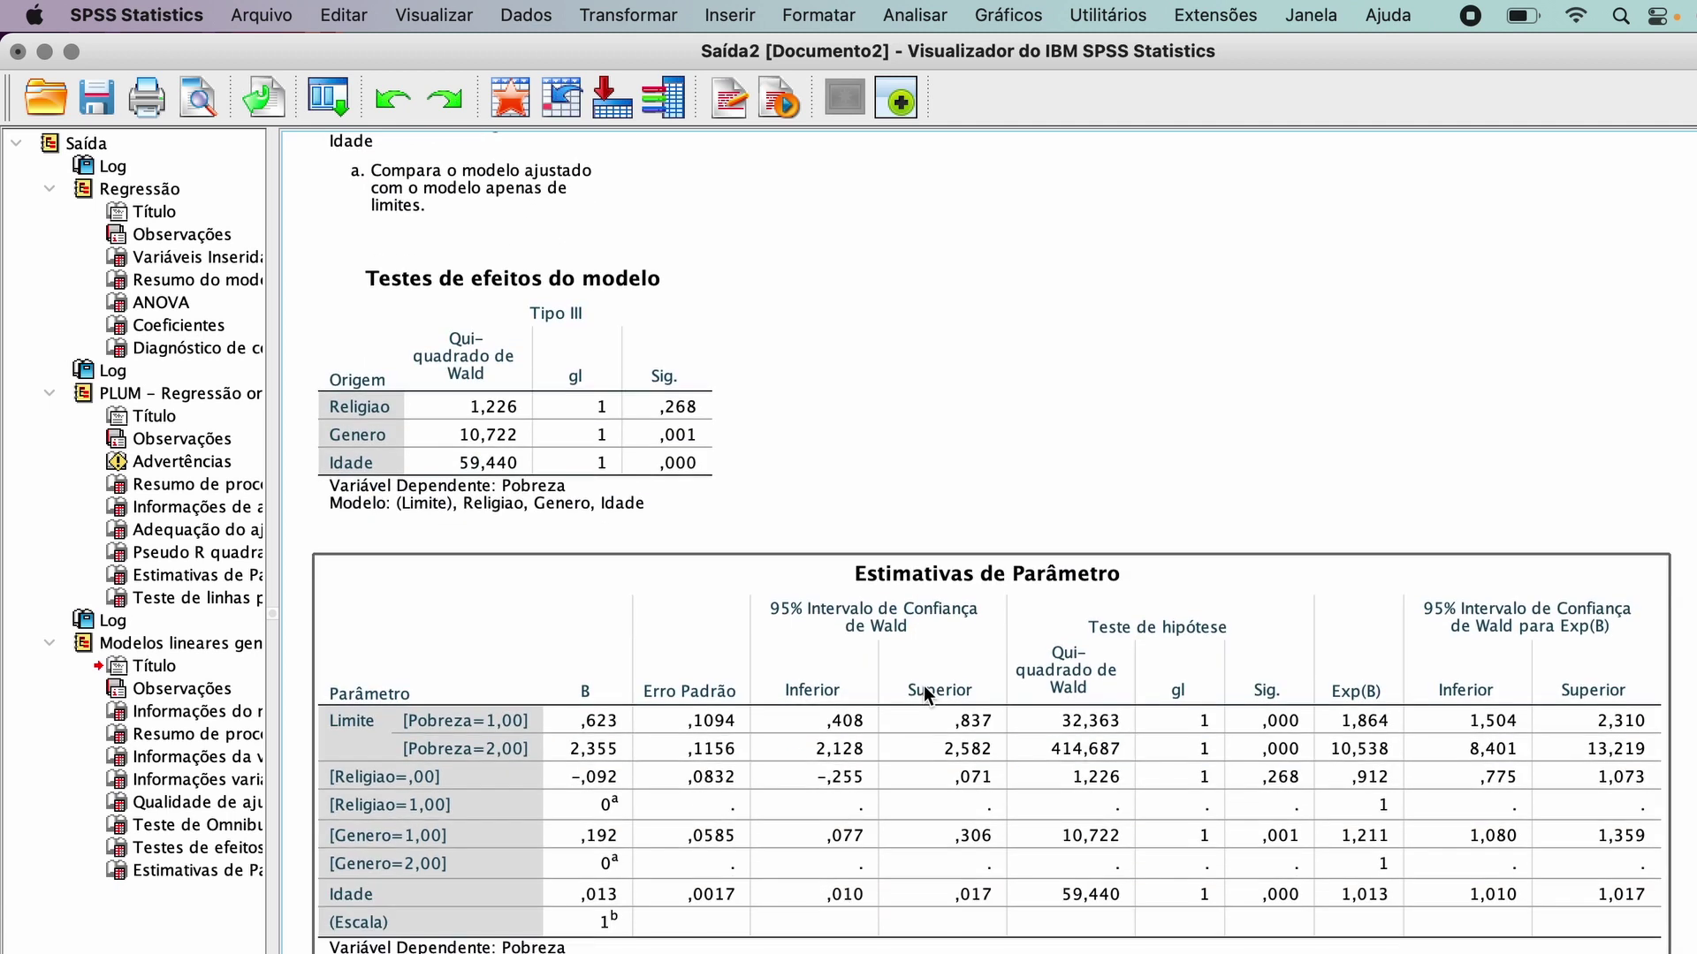
pyautogui.click(919, 696)
pyautogui.click(1689, 908)
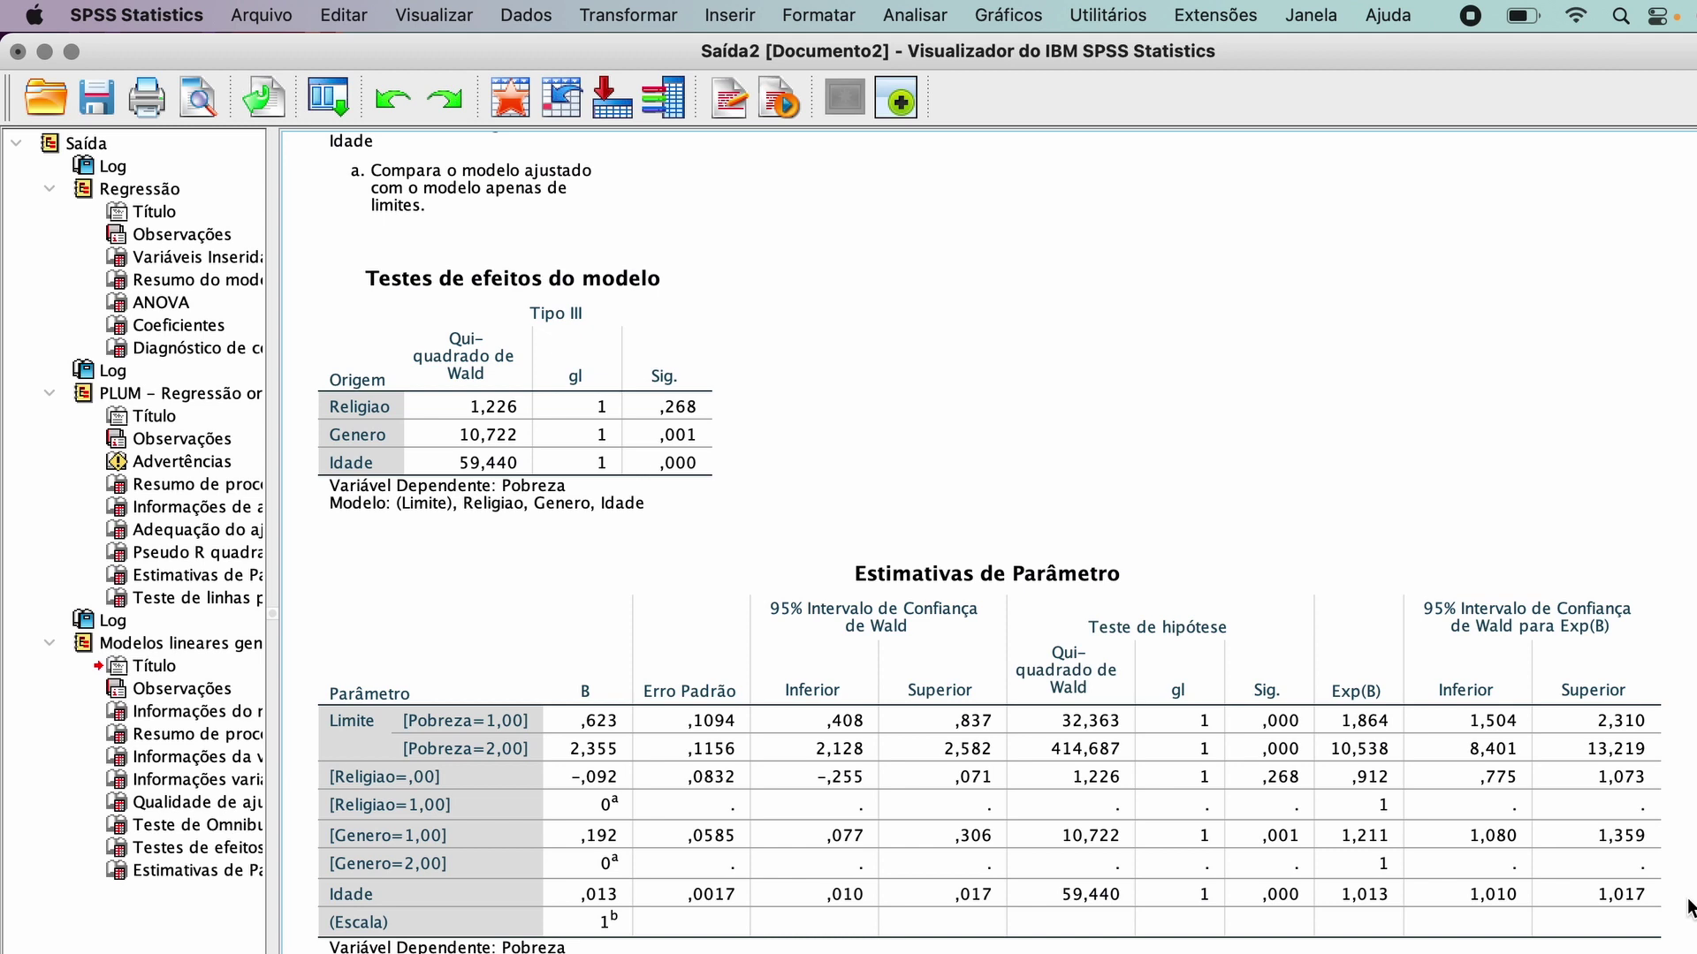
pyautogui.click(814, 890)
pyautogui.click(617, 662)
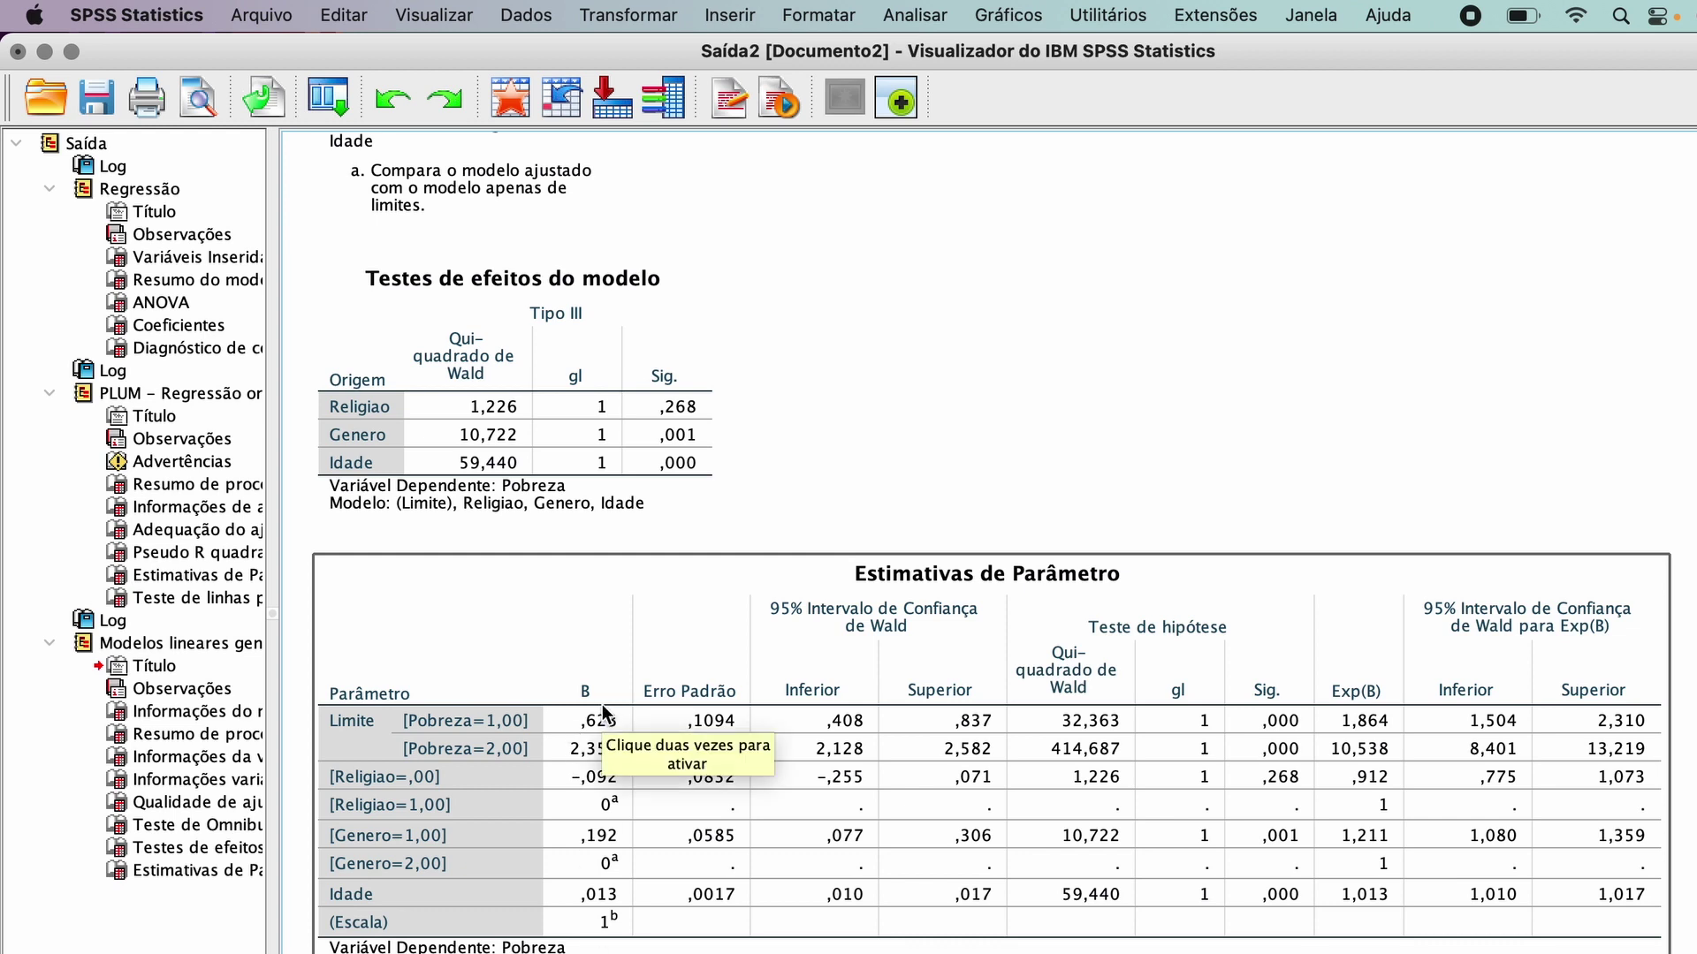
pyautogui.click(1267, 453)
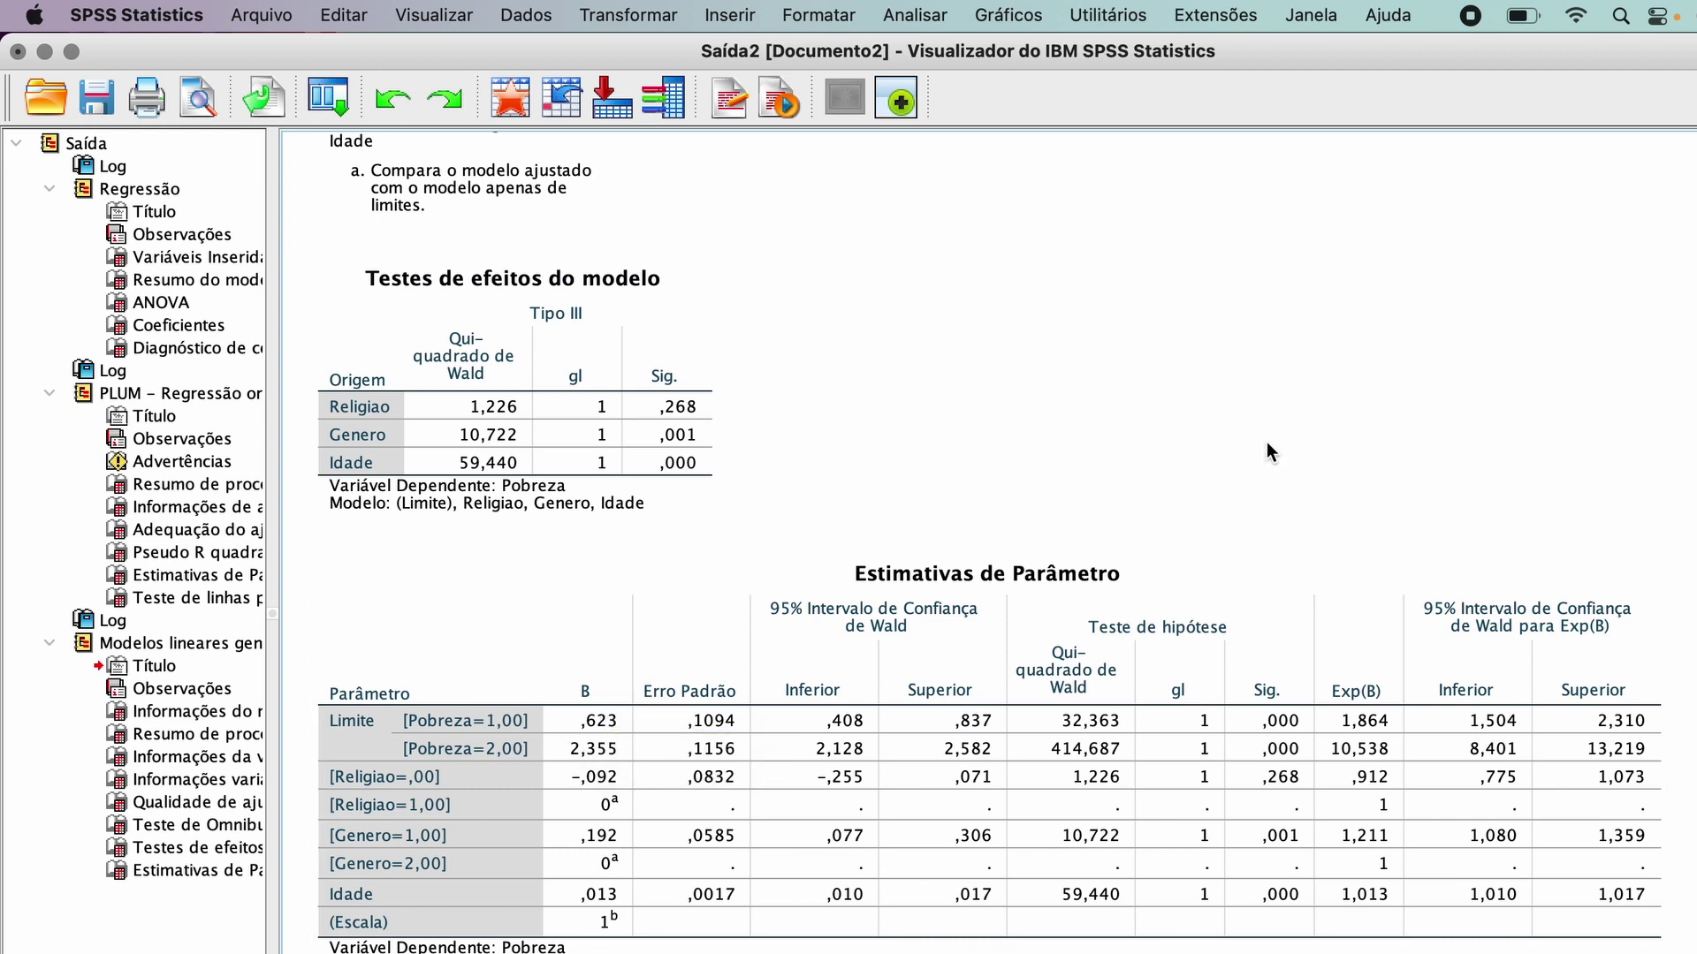
pyautogui.click(1250, 904)
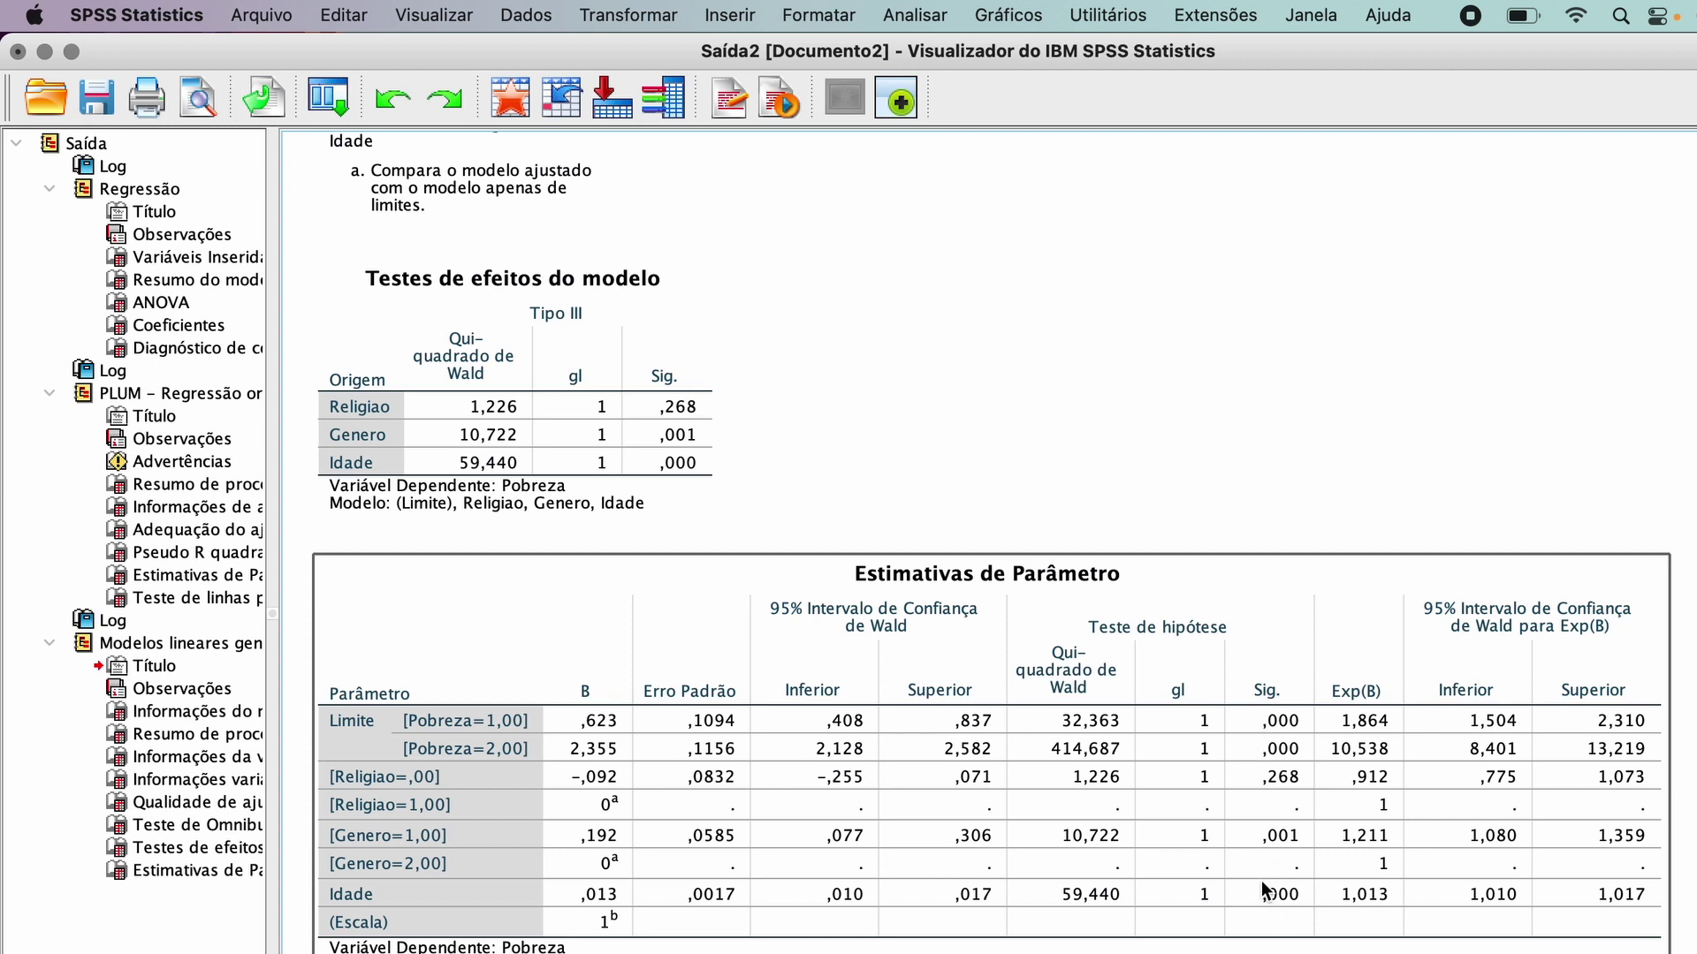